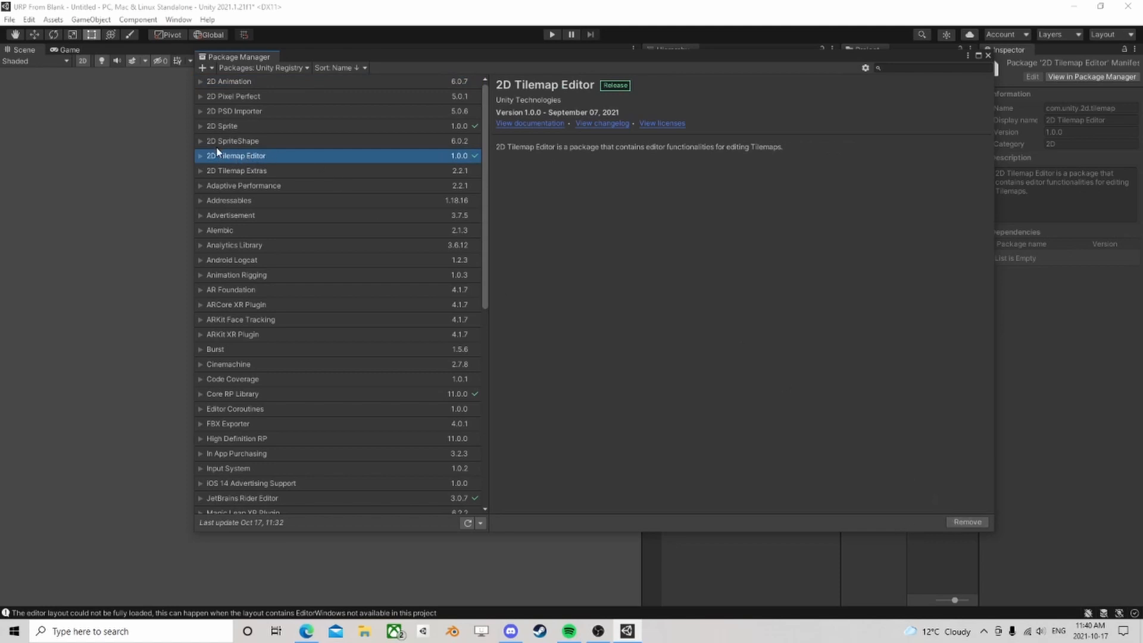
# Step: View the 2D Sprite package's details in the Package Manager and close the Package Manager
pyautogui.click(231, 127)
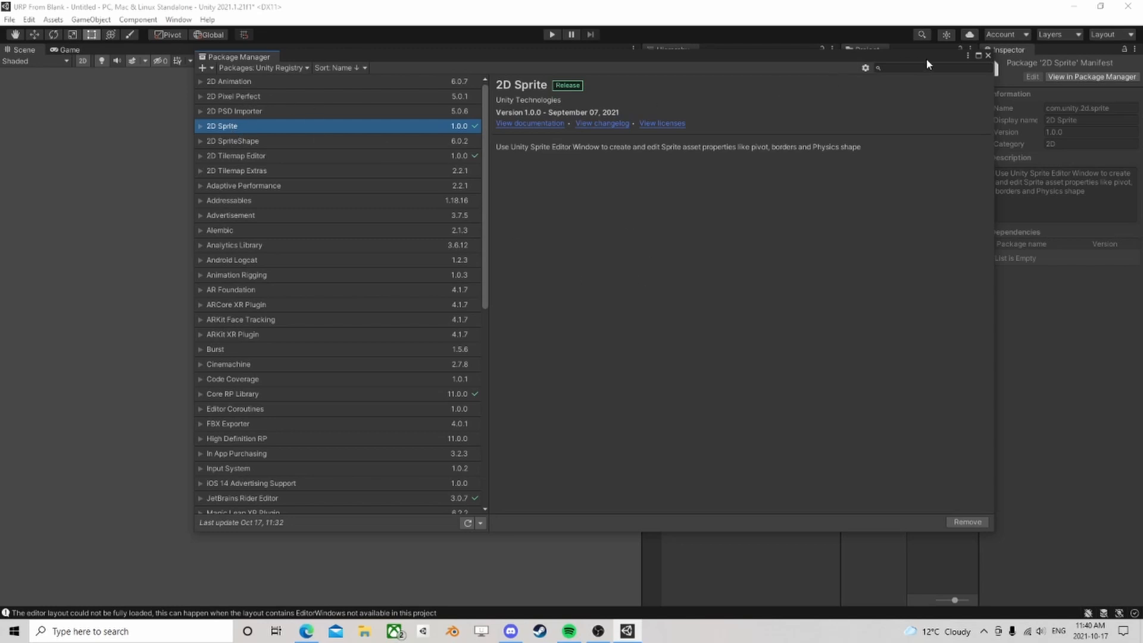
pyautogui.click(988, 56)
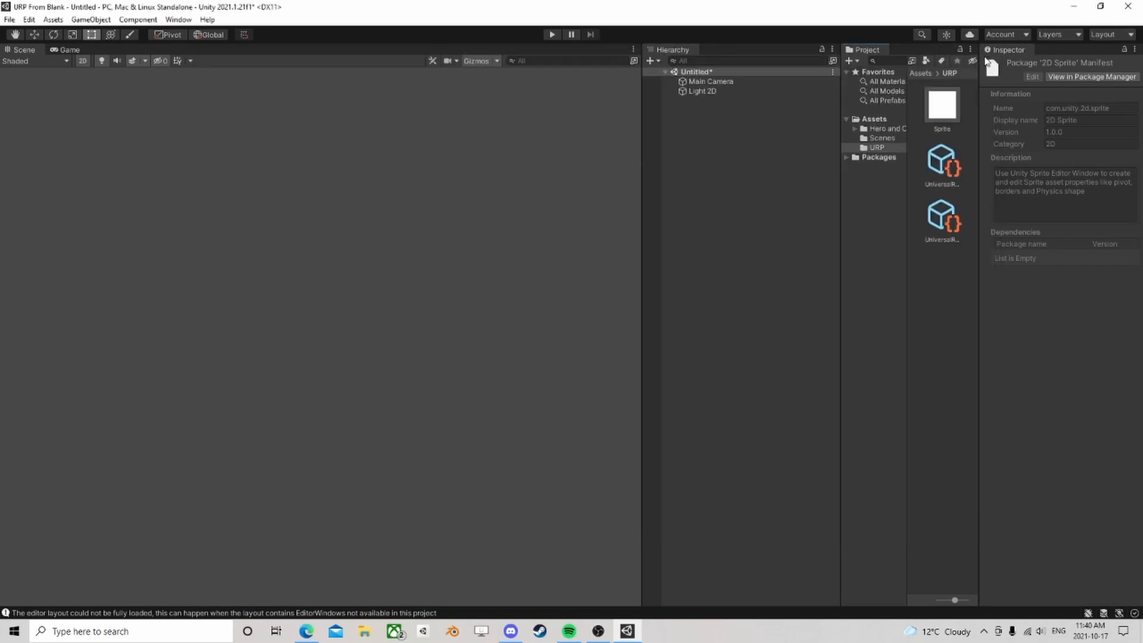
# Step: Select the Light 2D object and widen the Project window and its folder tree
pyautogui.click(702, 92)
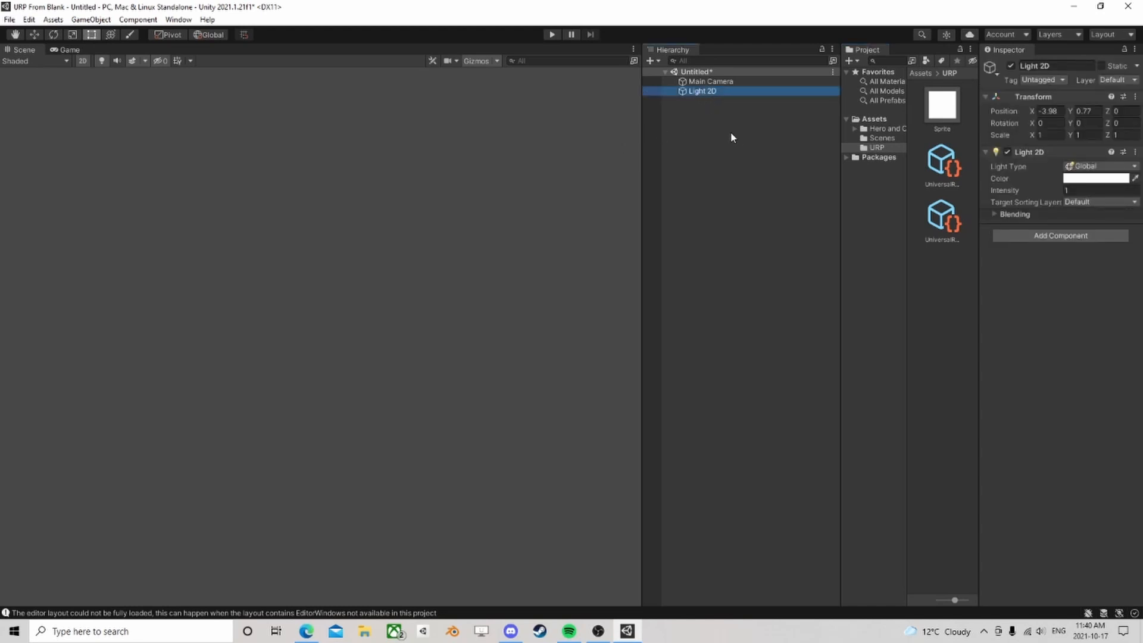
pyautogui.moveTo(839, 171); pyautogui.dragTo(676, 180)
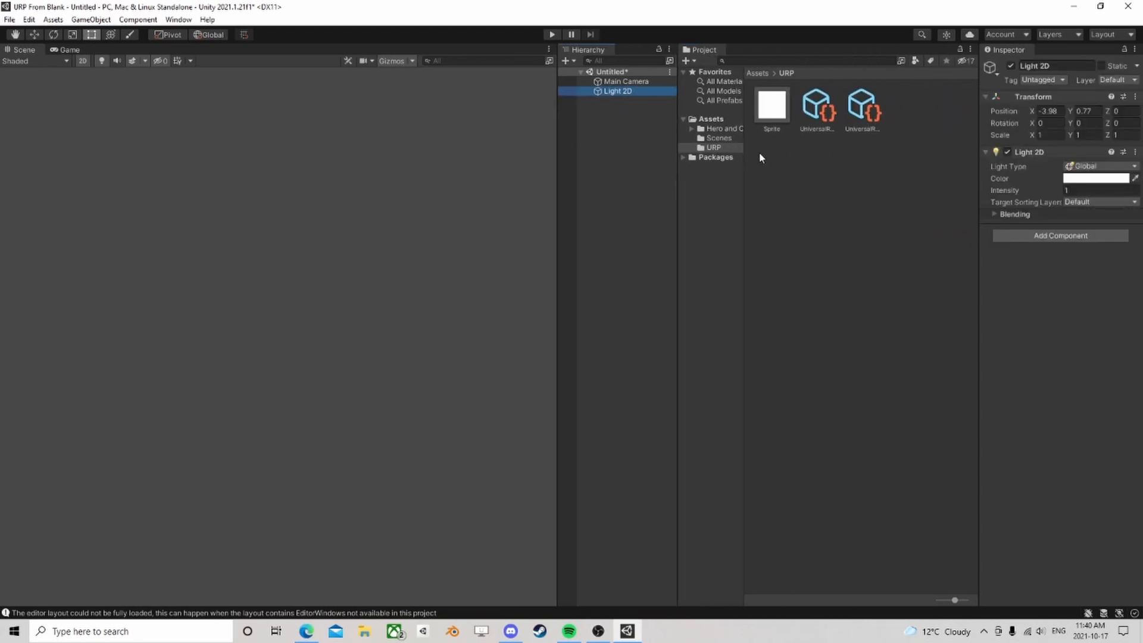
pyautogui.moveTo(744, 157); pyautogui.dragTo(798, 161)
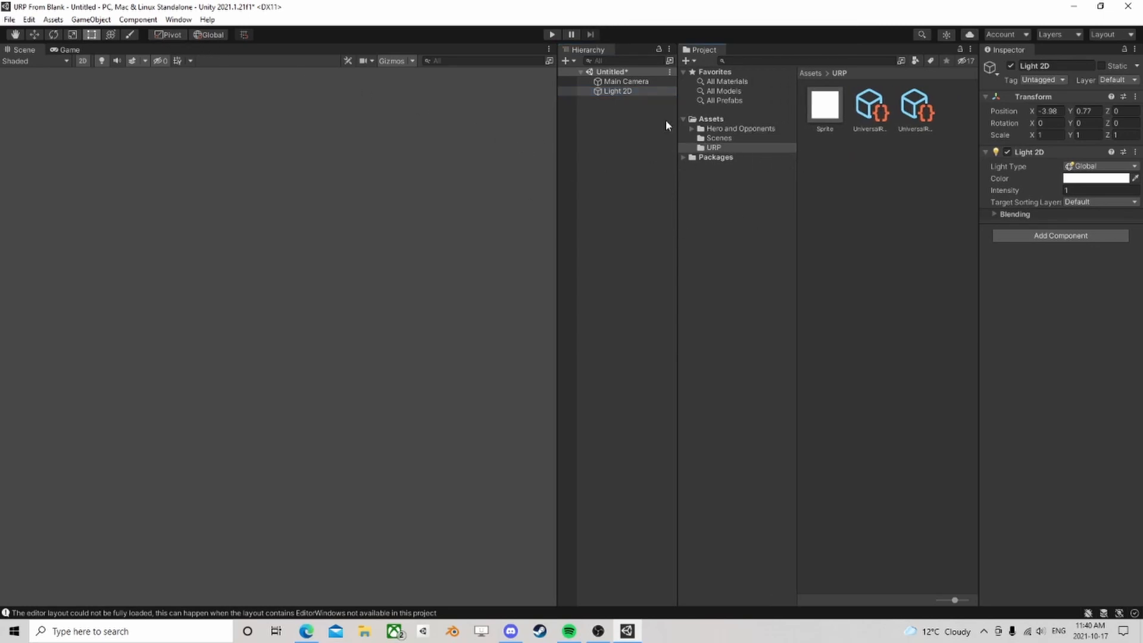
# Step: Expand the Tiny RPG Forest Artwork Environment folder, preview the tileset-sliced texture's sprites and select that texture
pyautogui.click(715, 130)
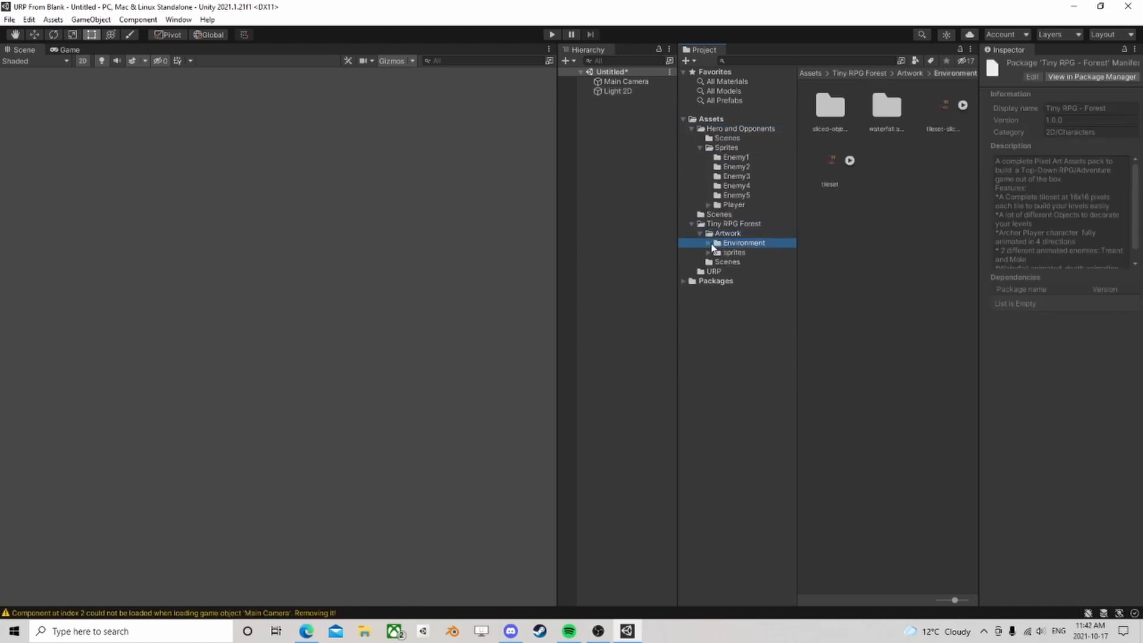
pyautogui.click(709, 244)
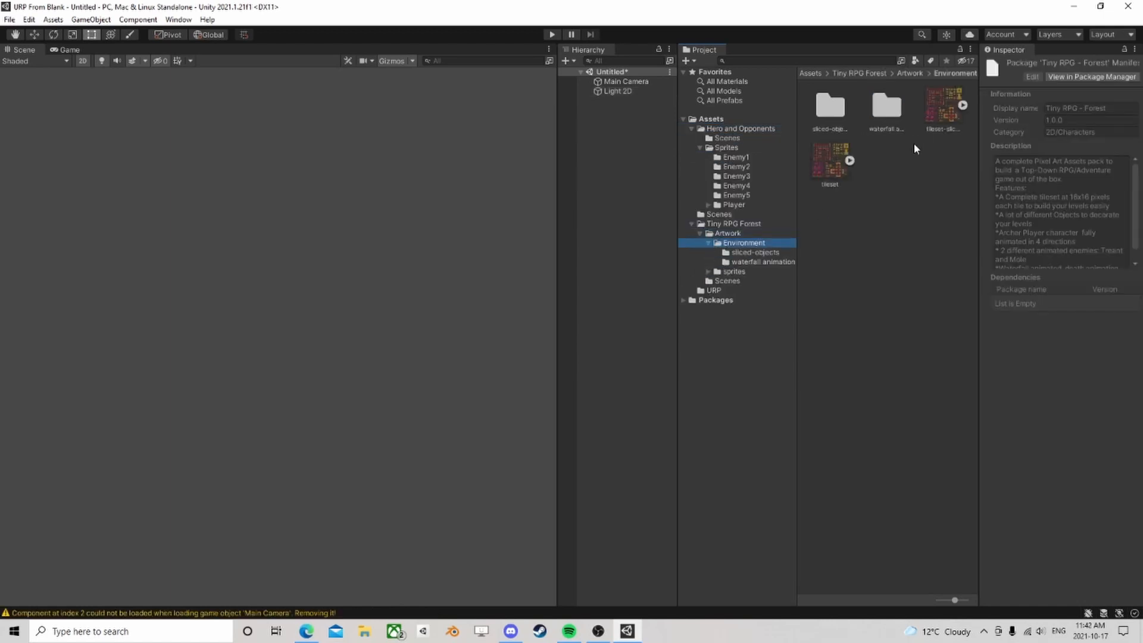
pyautogui.click(937, 105)
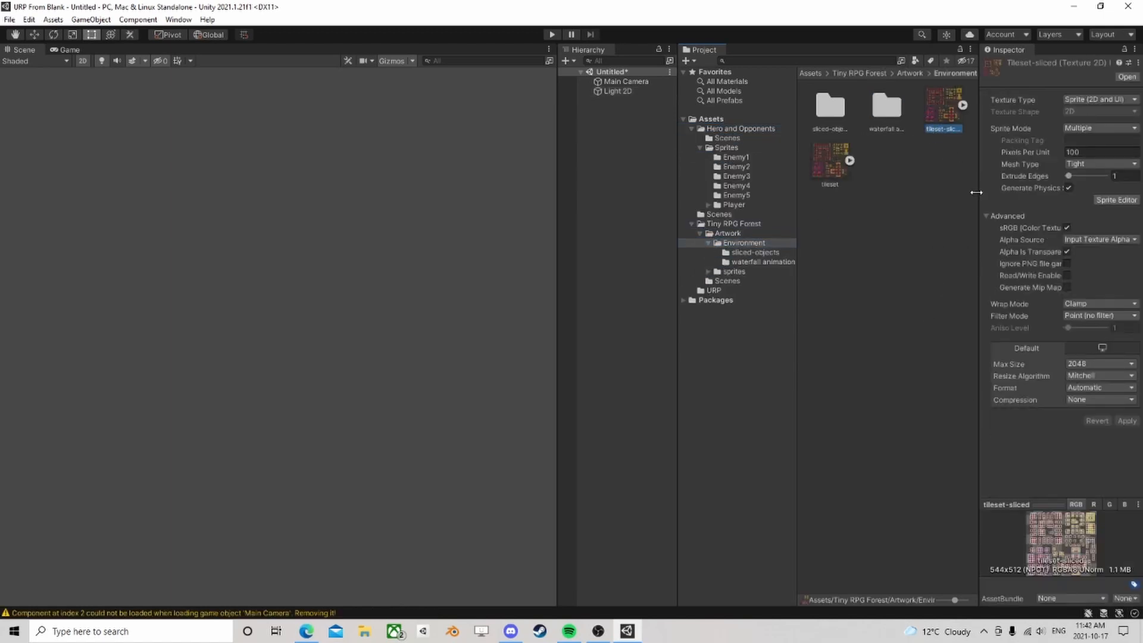
pyautogui.click(962, 105)
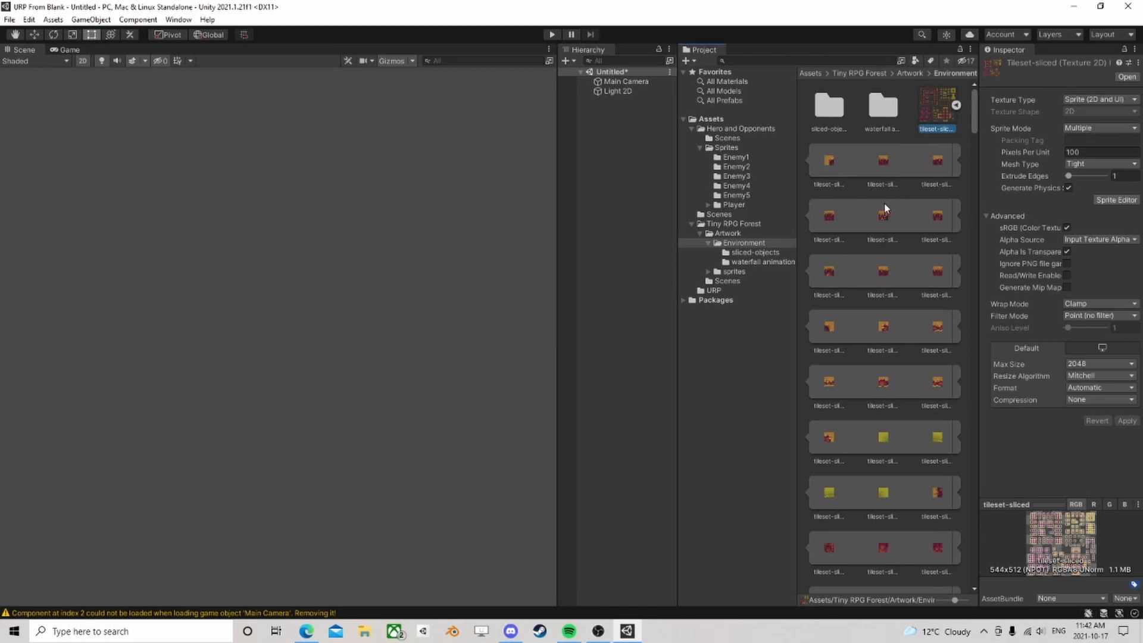
pyautogui.click(956, 105)
pyautogui.click(913, 220)
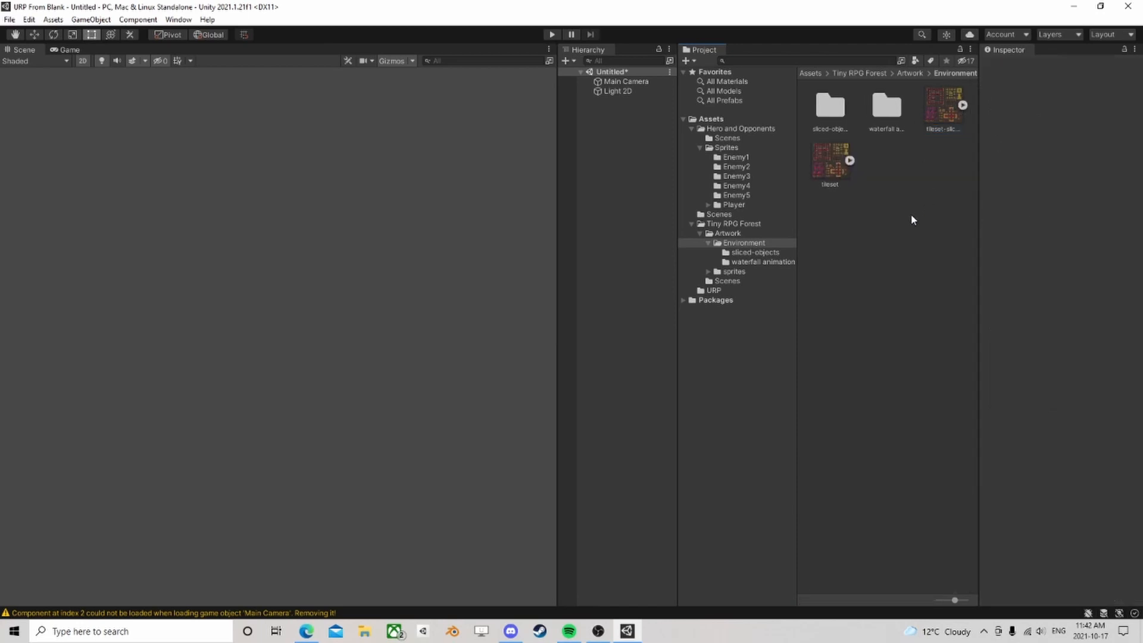
pyautogui.click(931, 113)
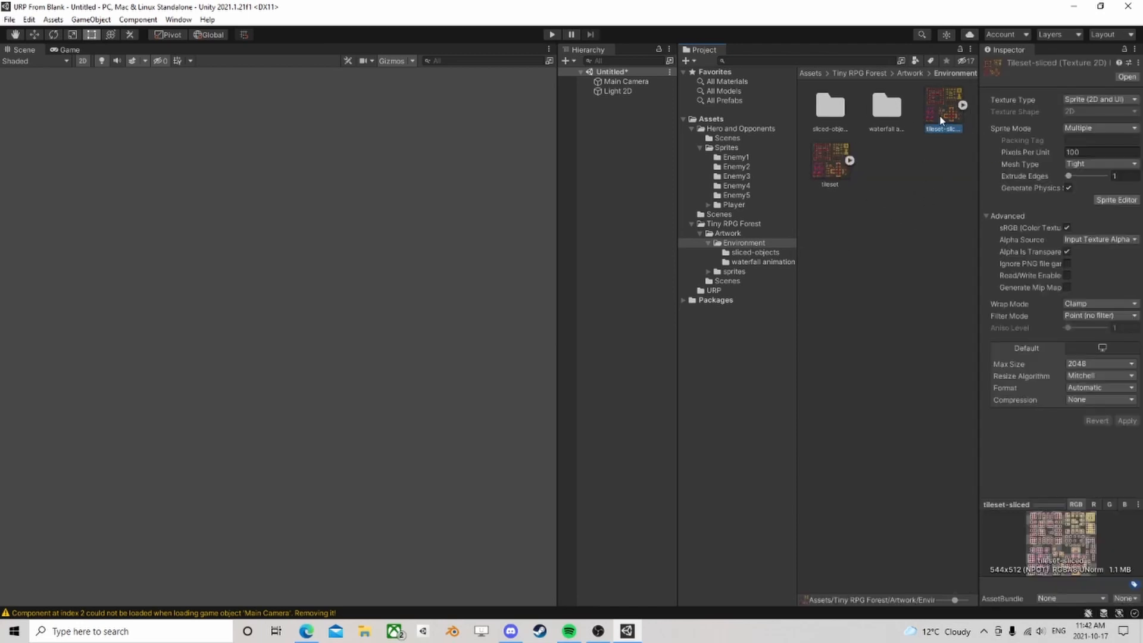
# Step: Check the 2D Sprite package in the Package Manager's Unity Registry list and close the Package Manager
pyautogui.click(180, 19)
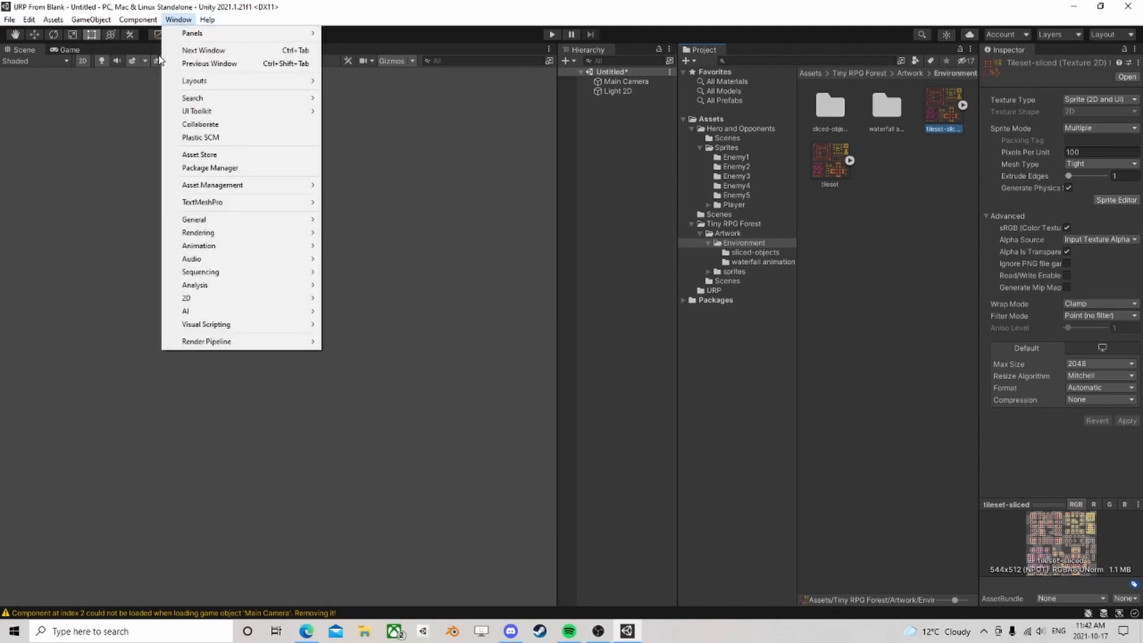
pyautogui.moveTo(213, 116)
pyautogui.click(215, 169)
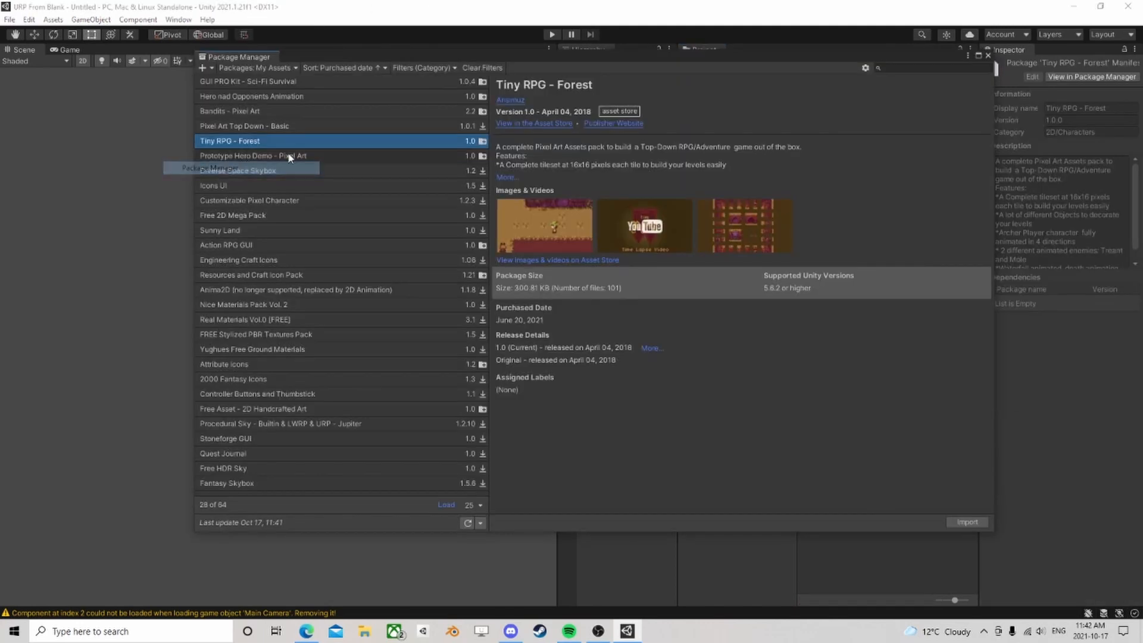
pyautogui.click(249, 69)
pyautogui.click(253, 84)
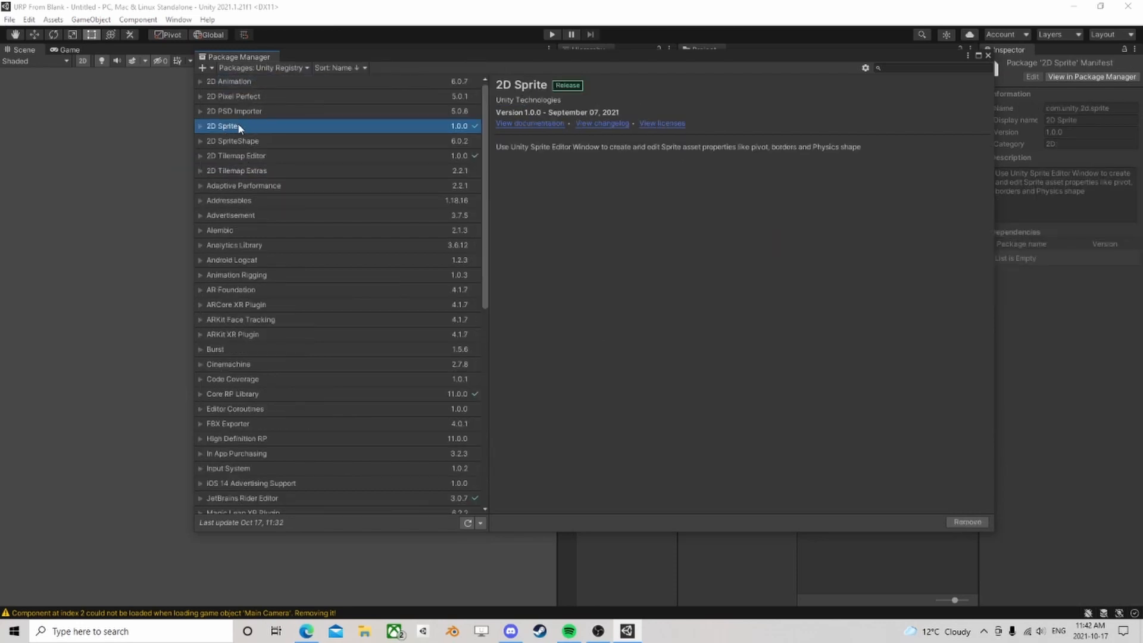
pyautogui.click(988, 53)
# Step: Open the tileset-sliced texture in the Sprite Editor and slice it with the Automatic type
pyautogui.click(946, 123)
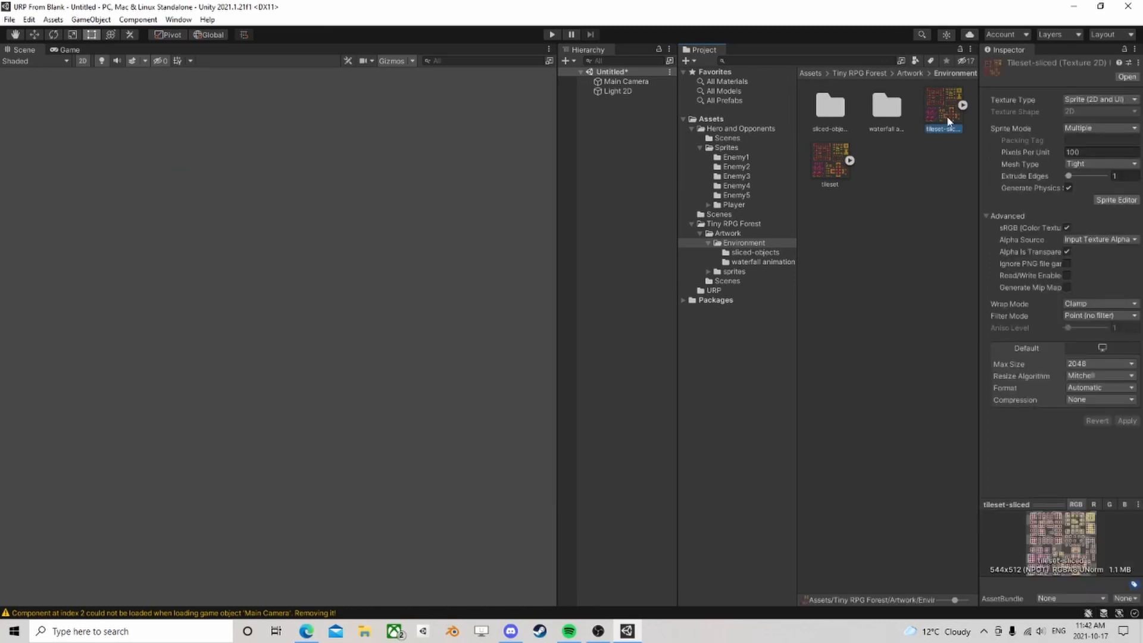
pyautogui.click(1117, 200)
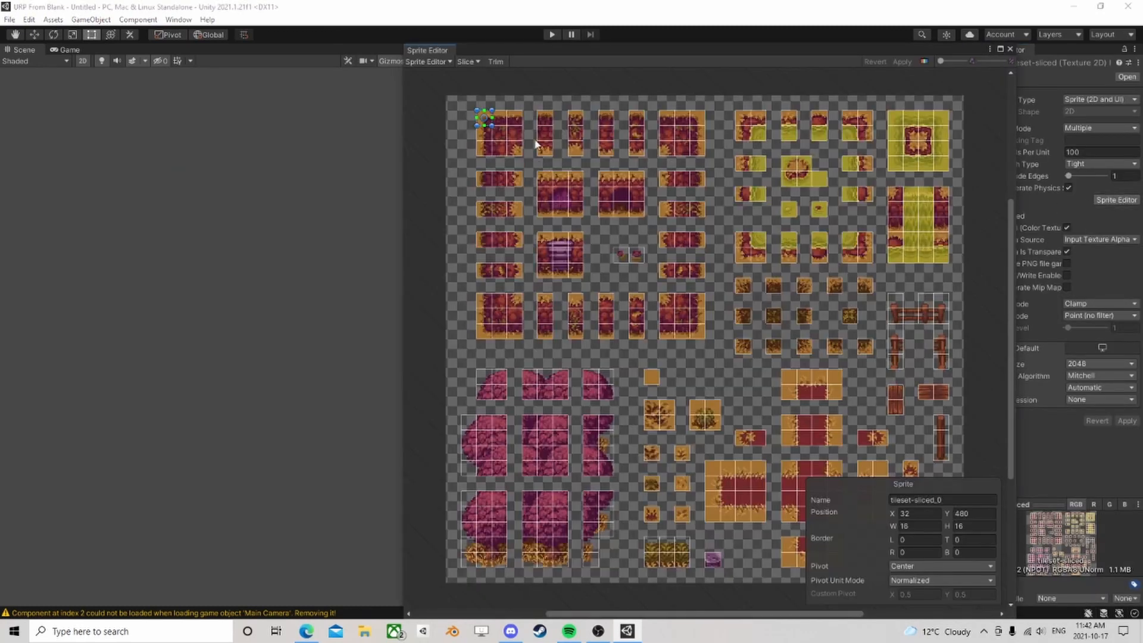
pyautogui.click(468, 62)
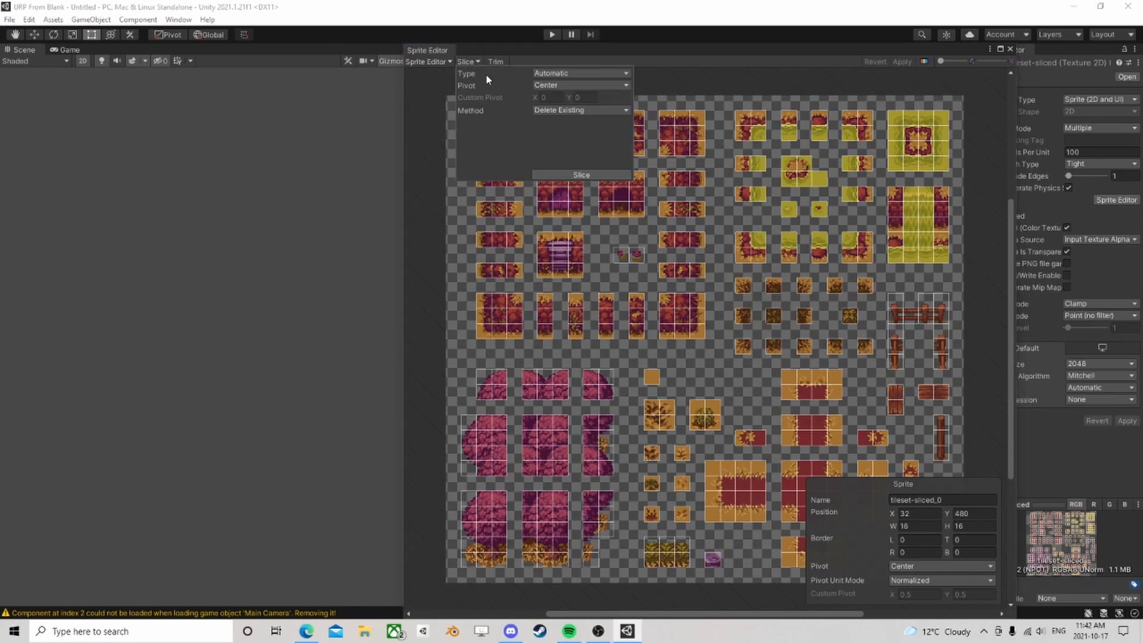
pyautogui.click(572, 175)
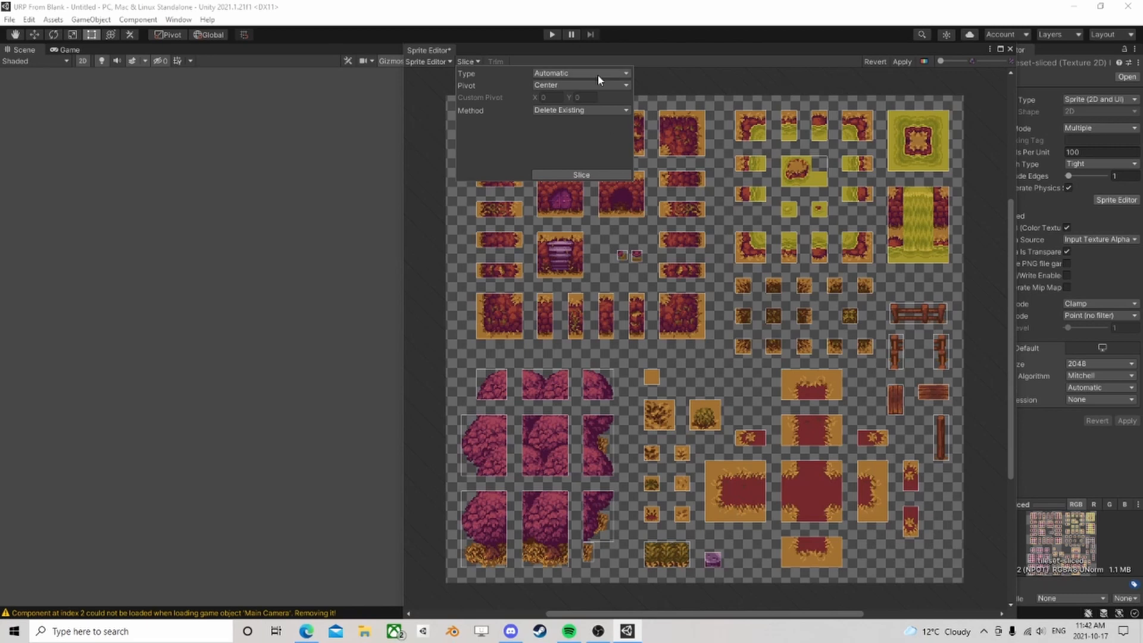
# Step: Set the slice type to Grid By Cell Size with a pixel size of 8 by 8
pyautogui.click(557, 74)
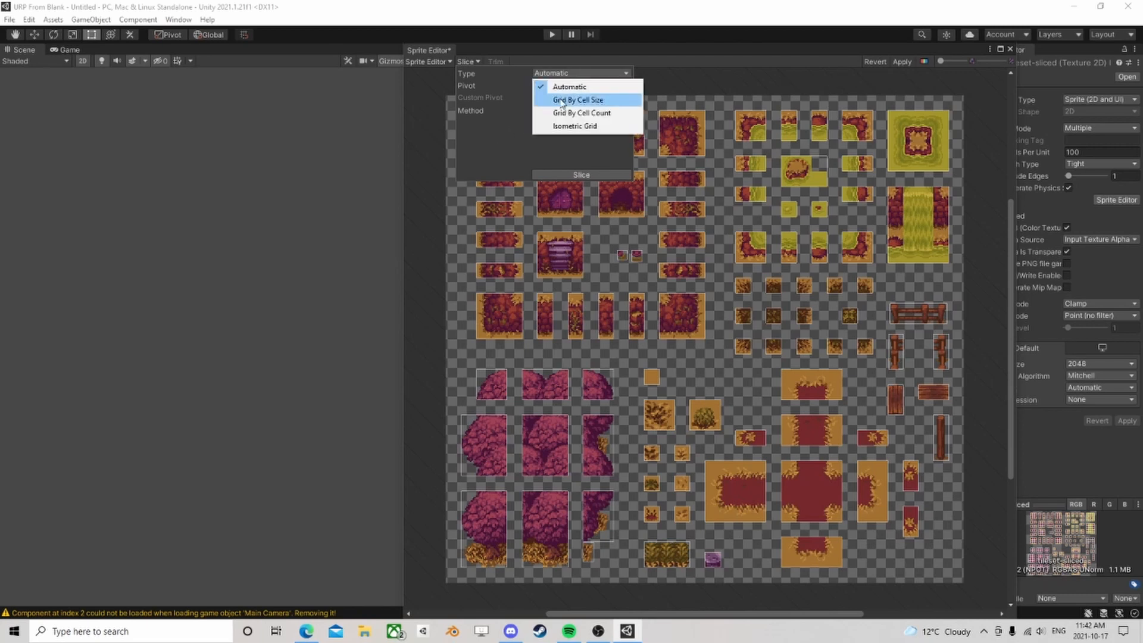
pyautogui.click(561, 100)
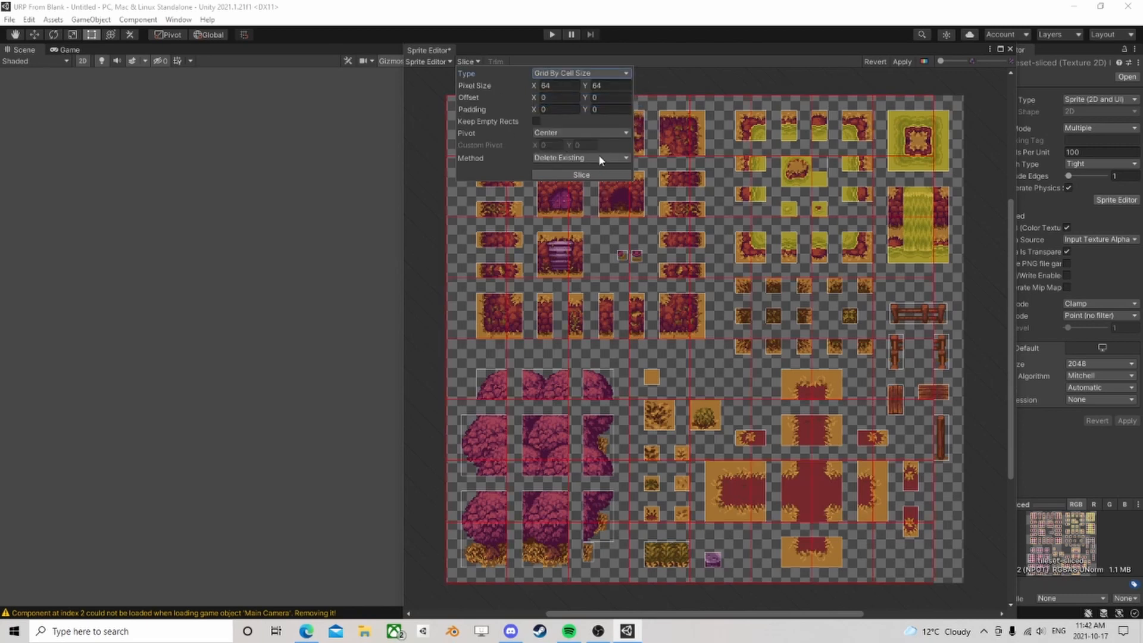
pyautogui.click(527, 84)
pyautogui.write('8')
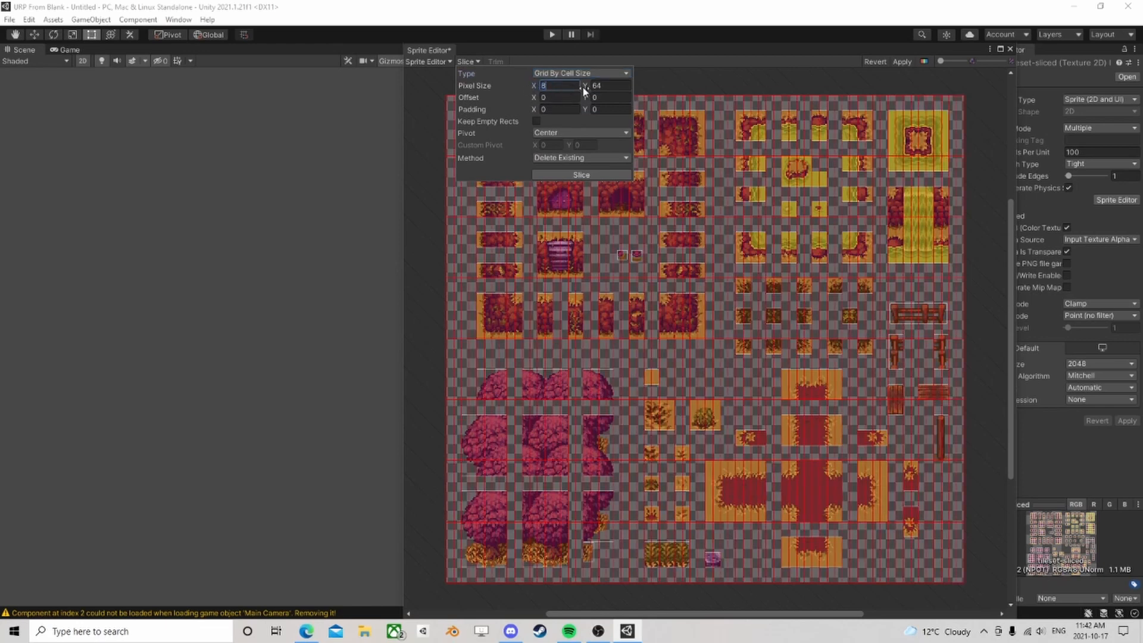
pyautogui.press('Tab')
pyautogui.write('8')
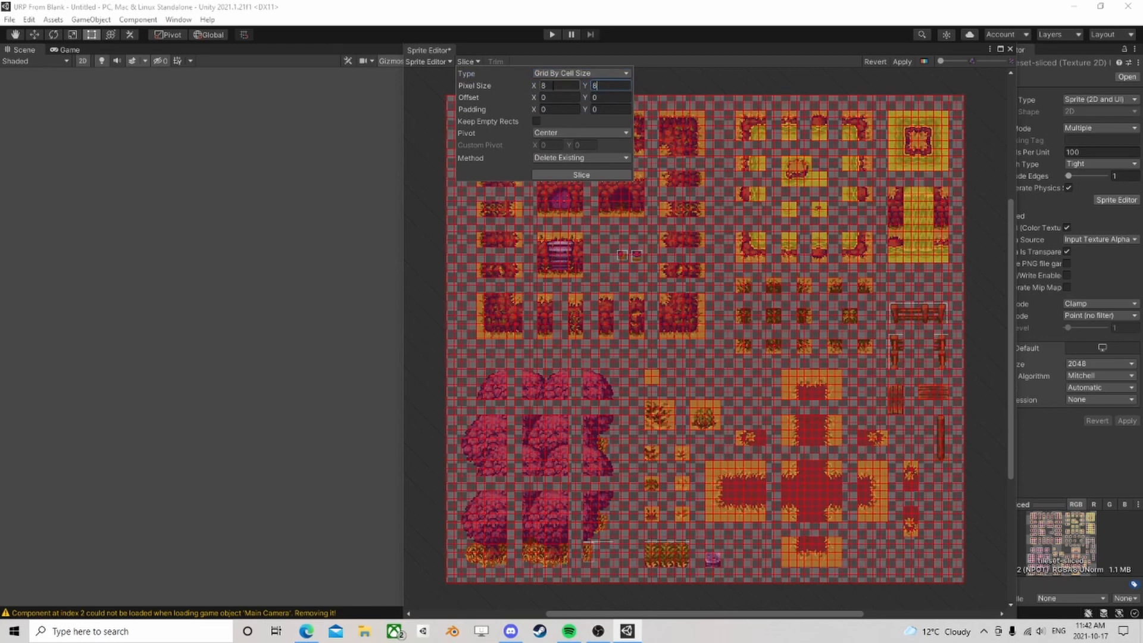
# Step: Slice the tileset into 16 by 16 pixel cells, apply the slicing and close the Sprite Editor
pyautogui.click(487, 88)
pyautogui.write('16')
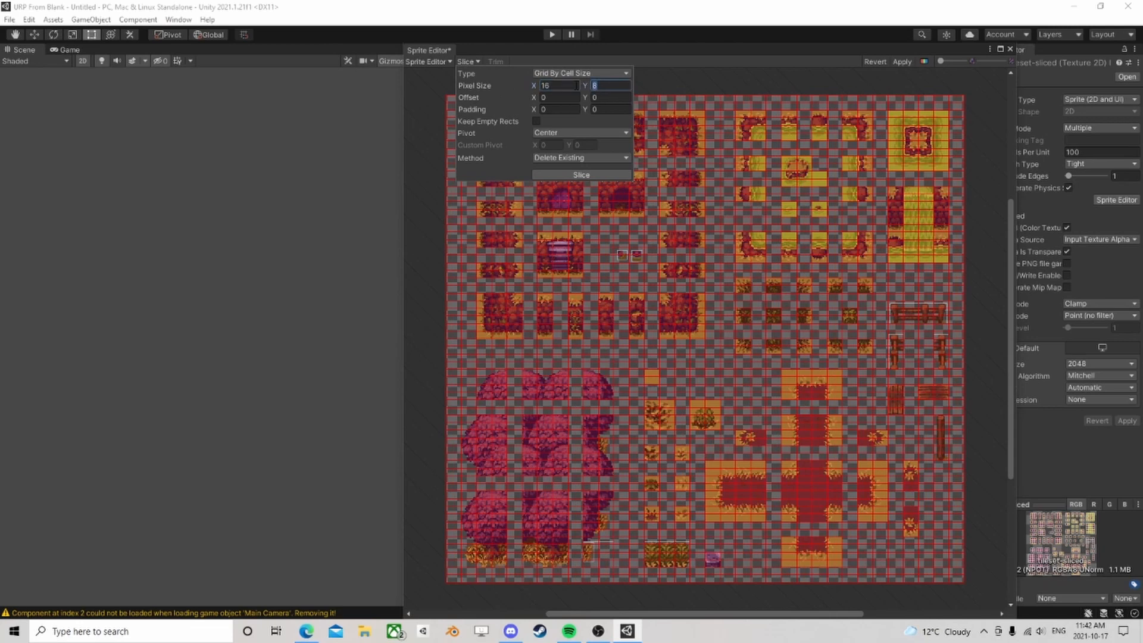
pyautogui.write('16')
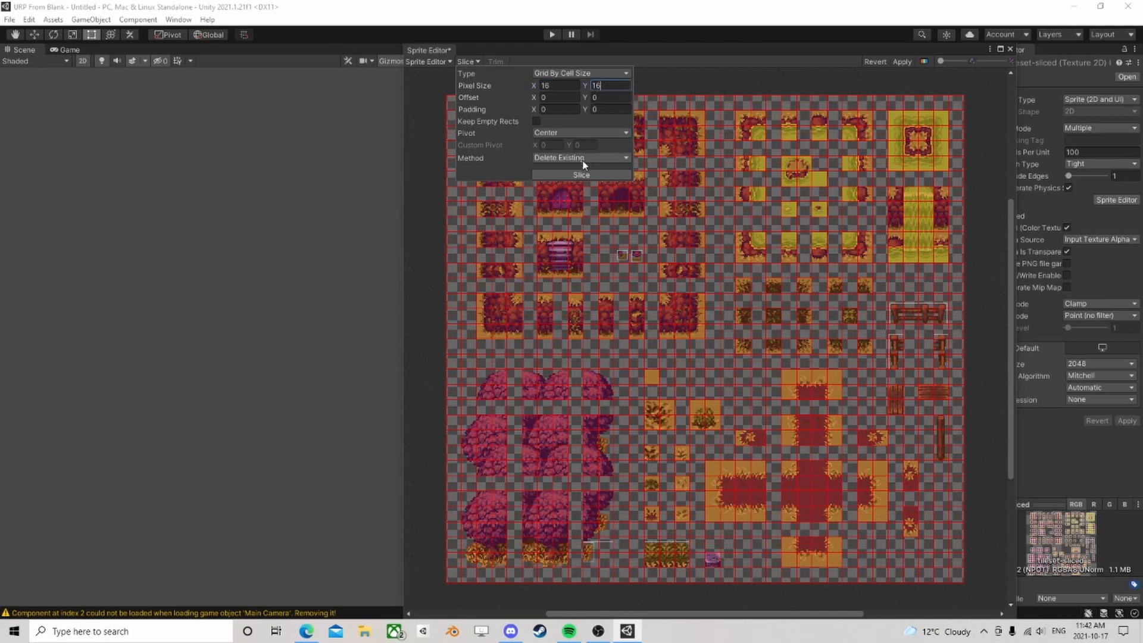
pyautogui.click(902, 61)
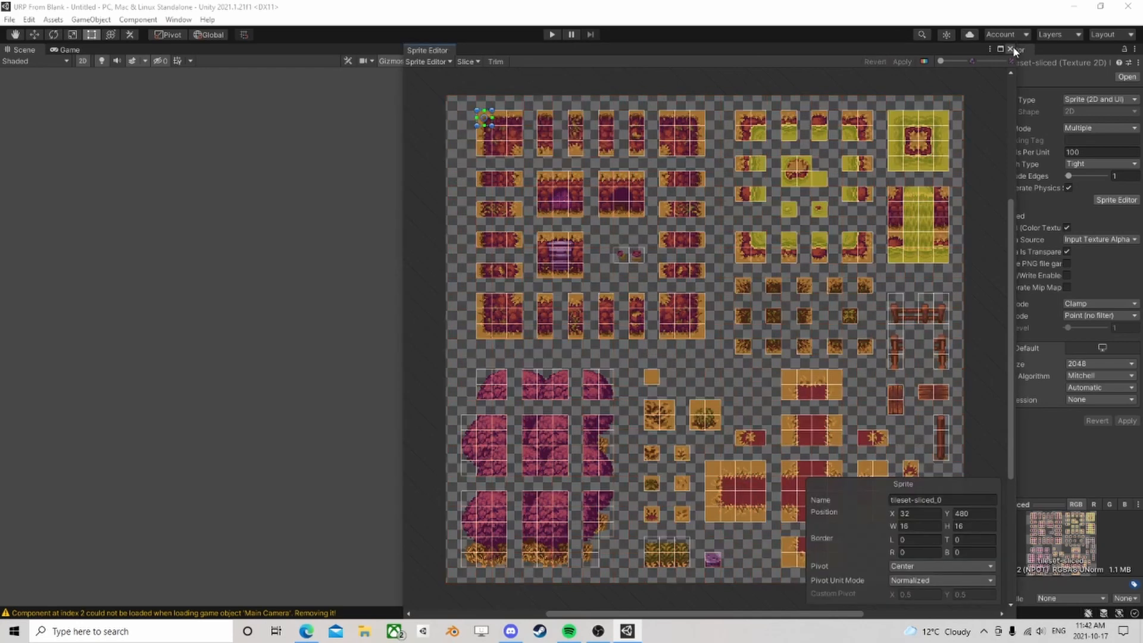
pyautogui.click(1010, 49)
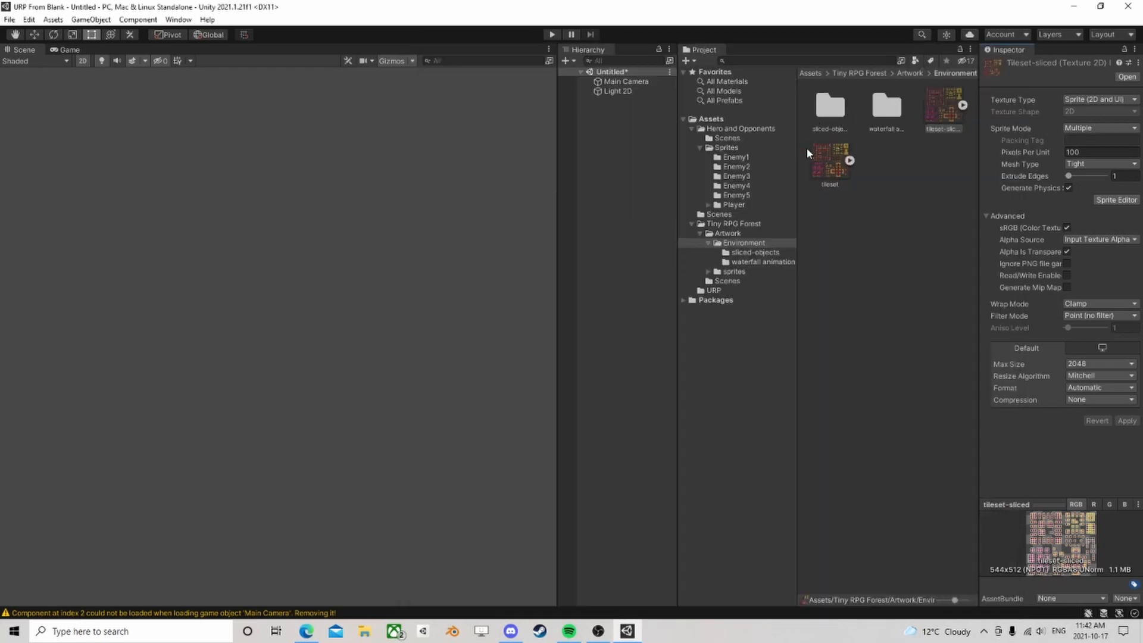
# Step: Open the Tile Palette window and dock it below the Scene view
pyautogui.click(179, 20)
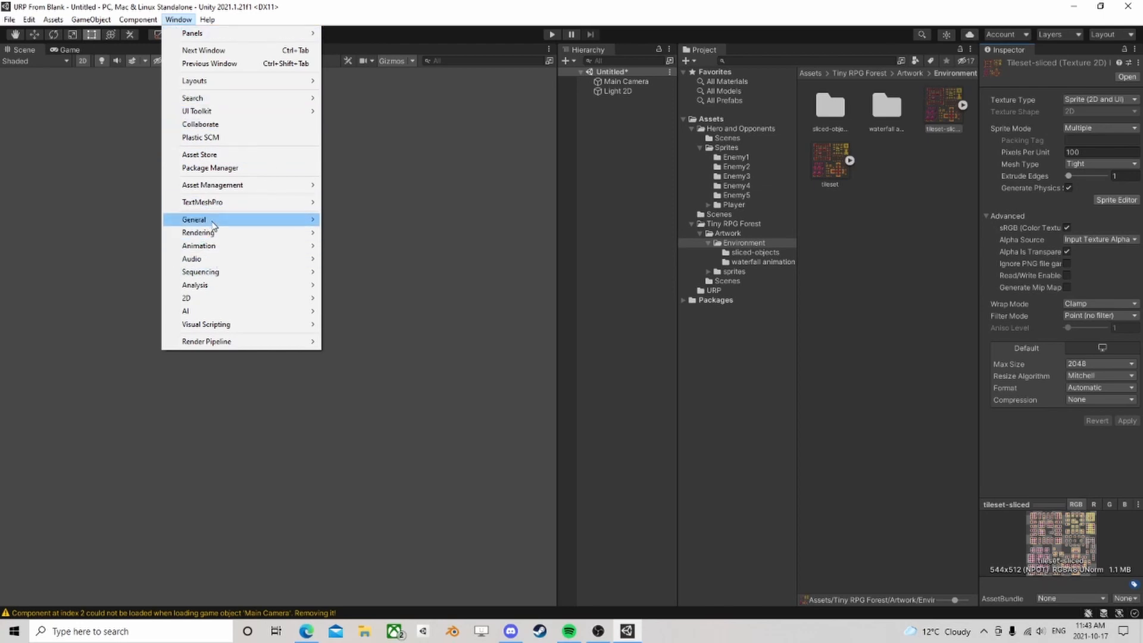
pyautogui.moveTo(201, 303)
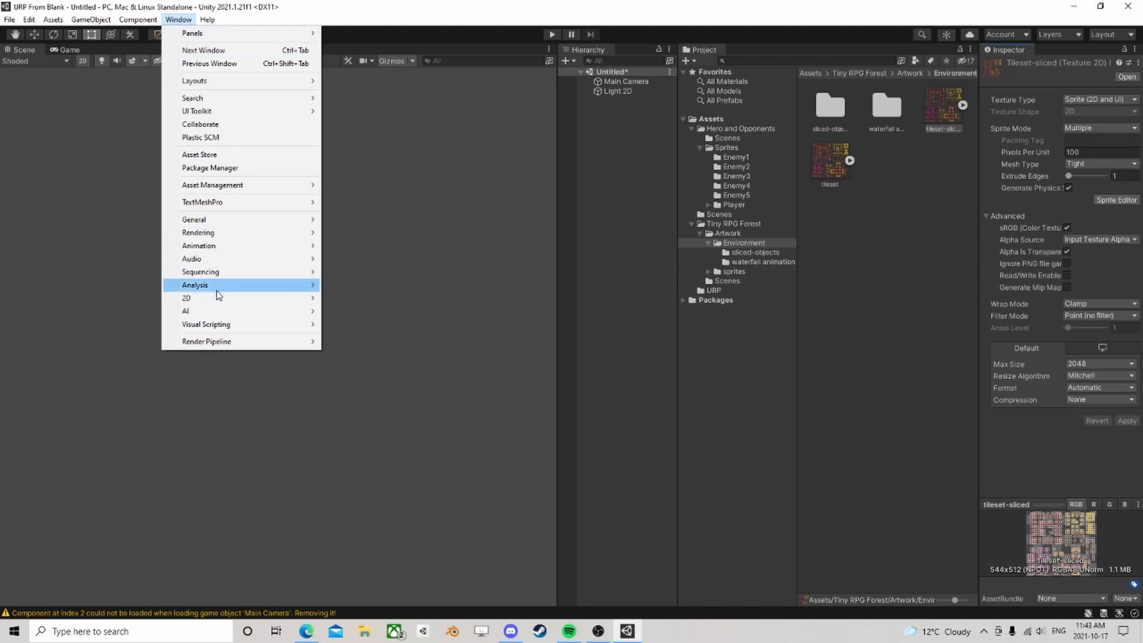
pyautogui.click(355, 311)
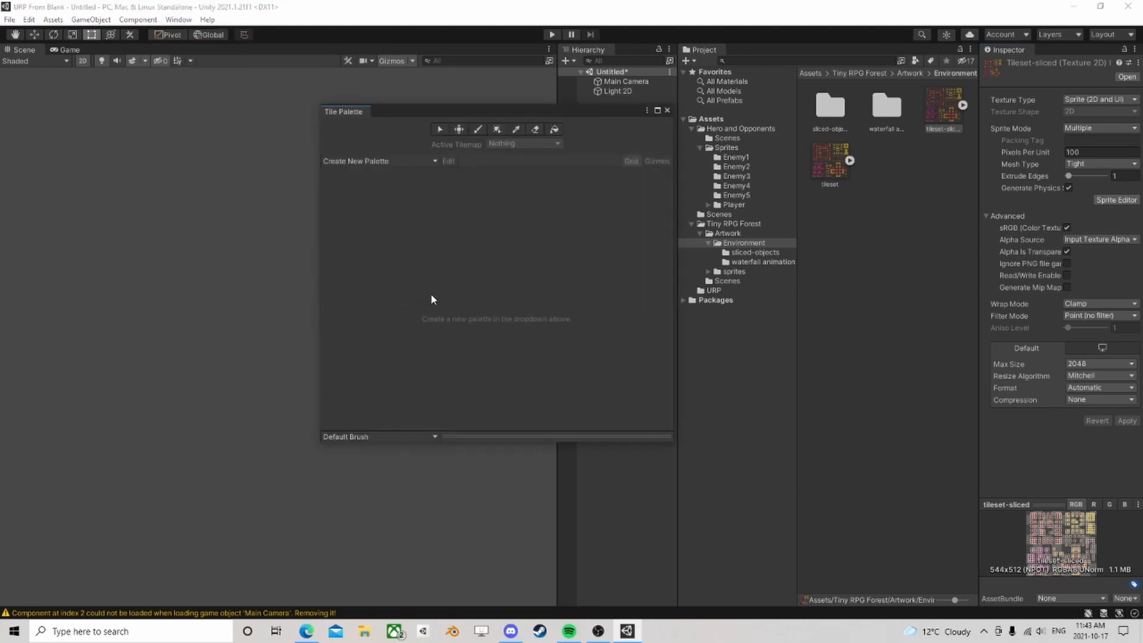
pyautogui.moveTo(391, 116); pyautogui.dragTo(268, 513)
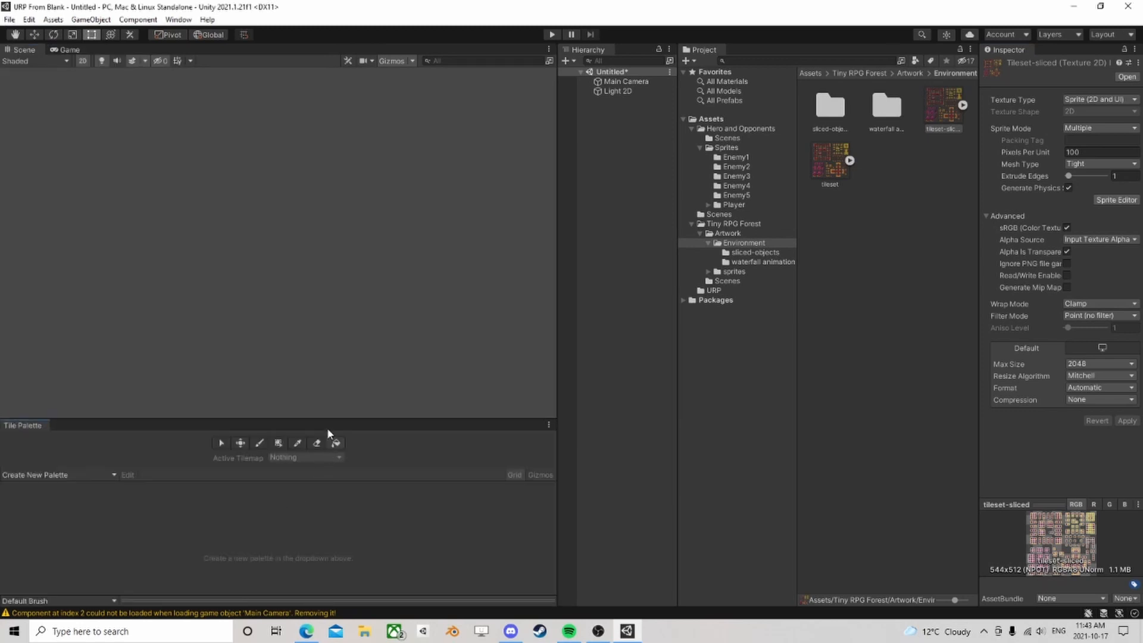
# Step: Create a new tile palette named "our tiles" with a Rectangle grid and Automatic cell size
pyautogui.click(38, 475)
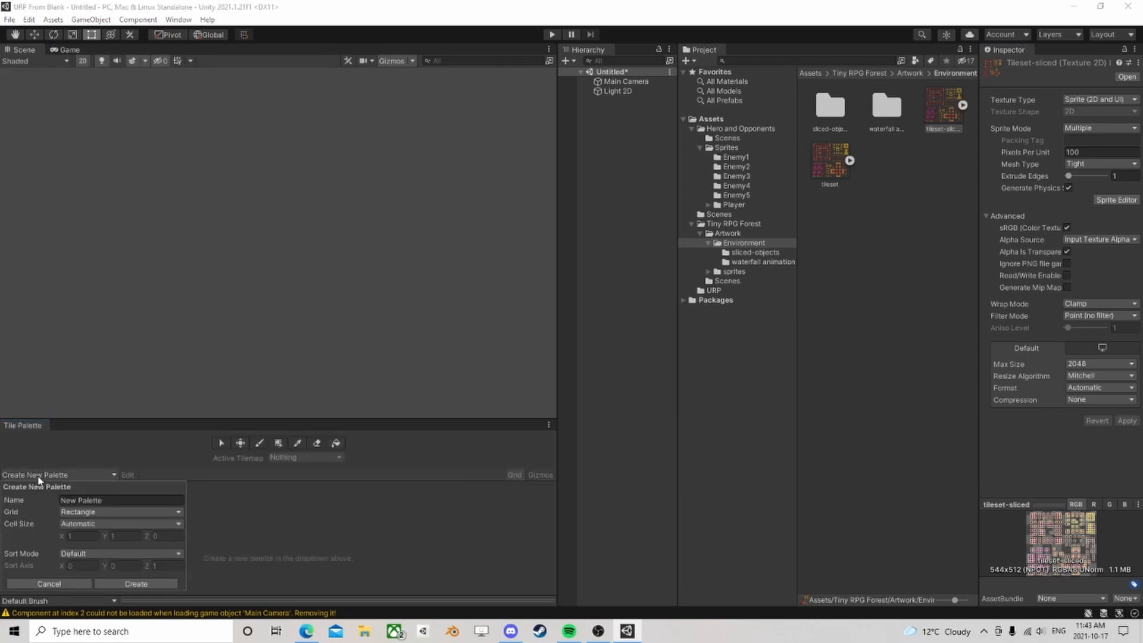
pyautogui.write('our tiles')
pyautogui.click(80, 513)
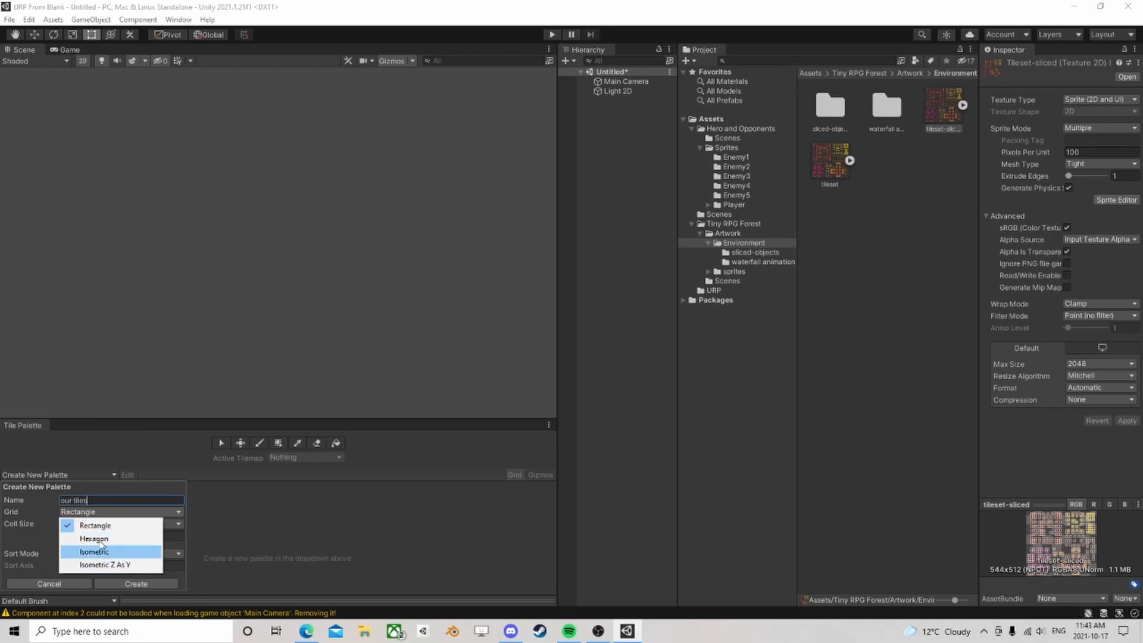
pyautogui.click(93, 525)
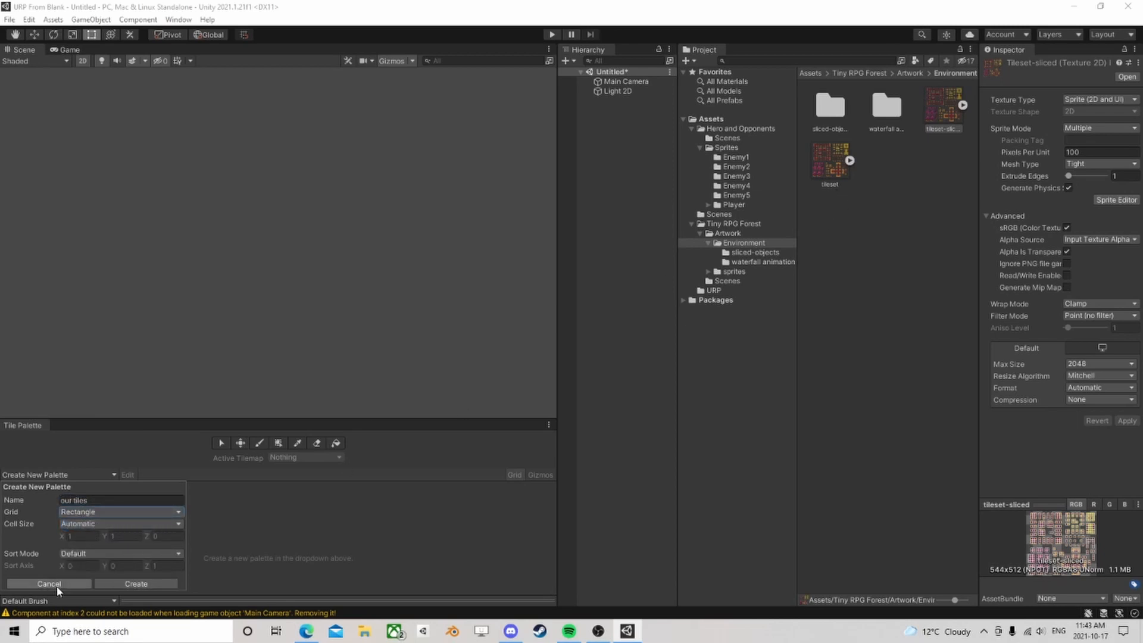
pyautogui.click(137, 584)
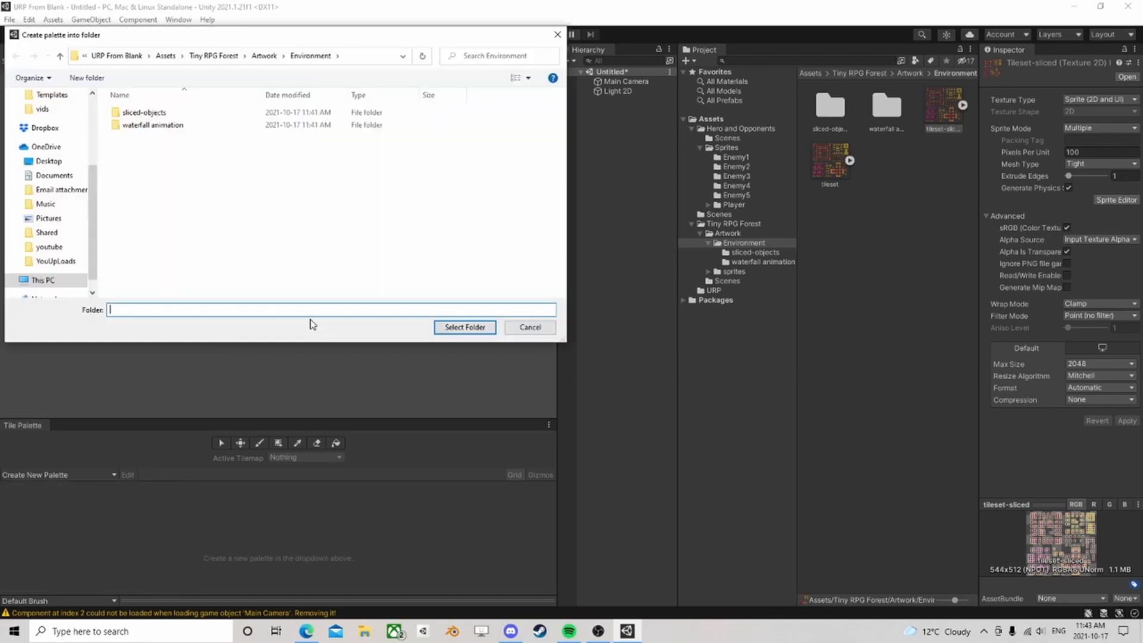
# Step: Save the new palette in the Tiny RPG Forest Artwork Environment folder
pyautogui.write('set')
pyautogui.press('Return')
pyautogui.click(643, 321)
pyautogui.press('BackSpace')
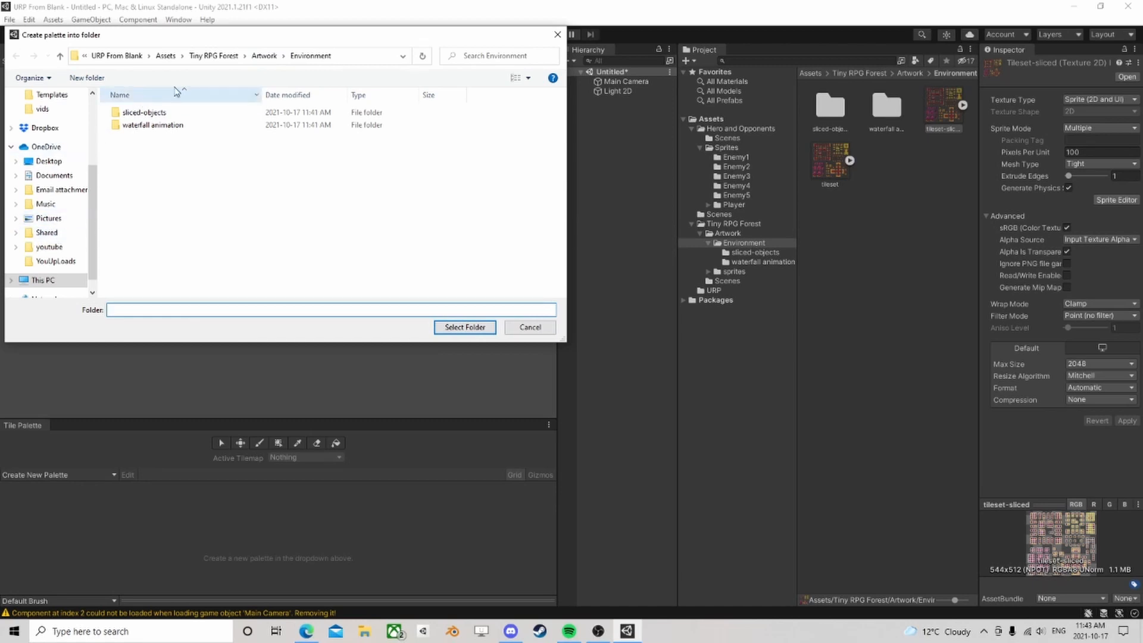
pyautogui.click(473, 331)
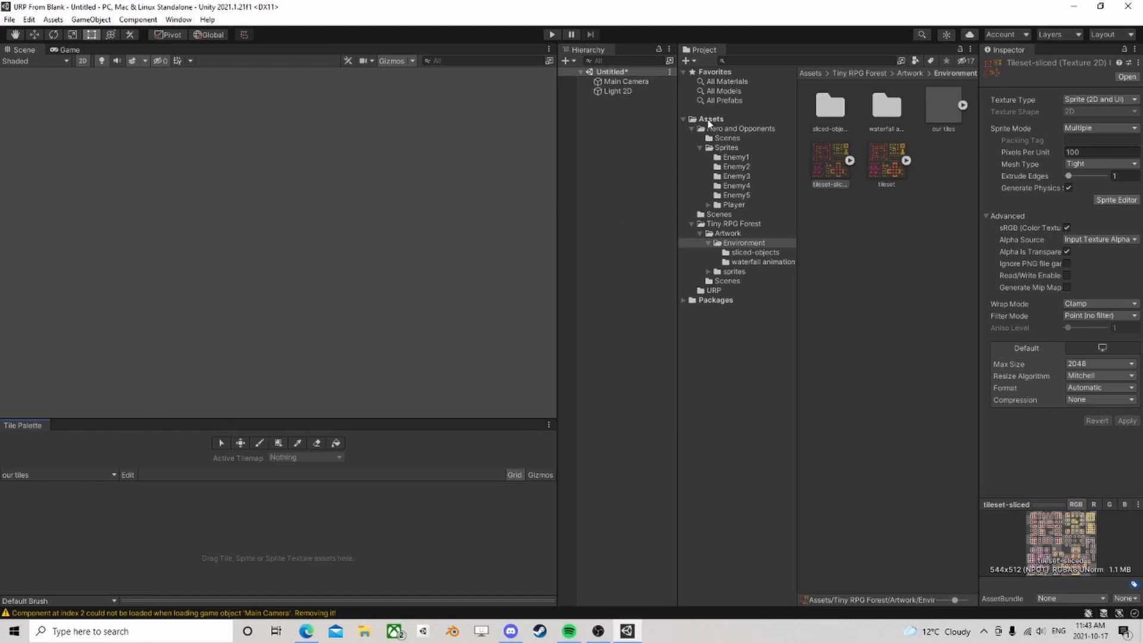
# Step: Inspect the "our tiles" palette asset and its contents in the Environment folder
pyautogui.click(945, 123)
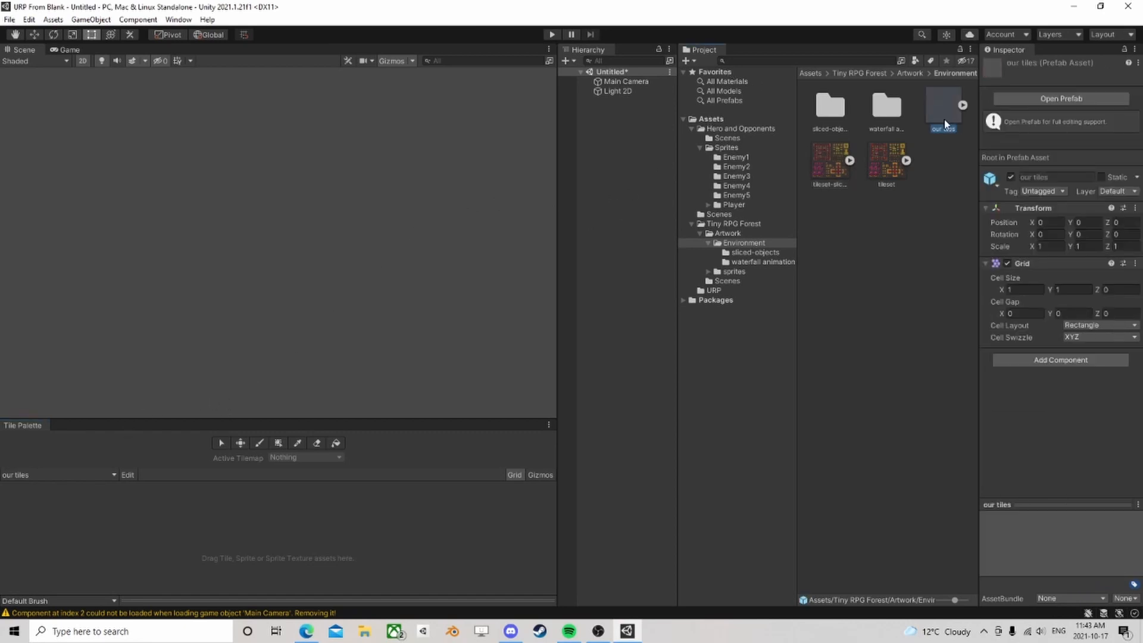
pyautogui.click(963, 107)
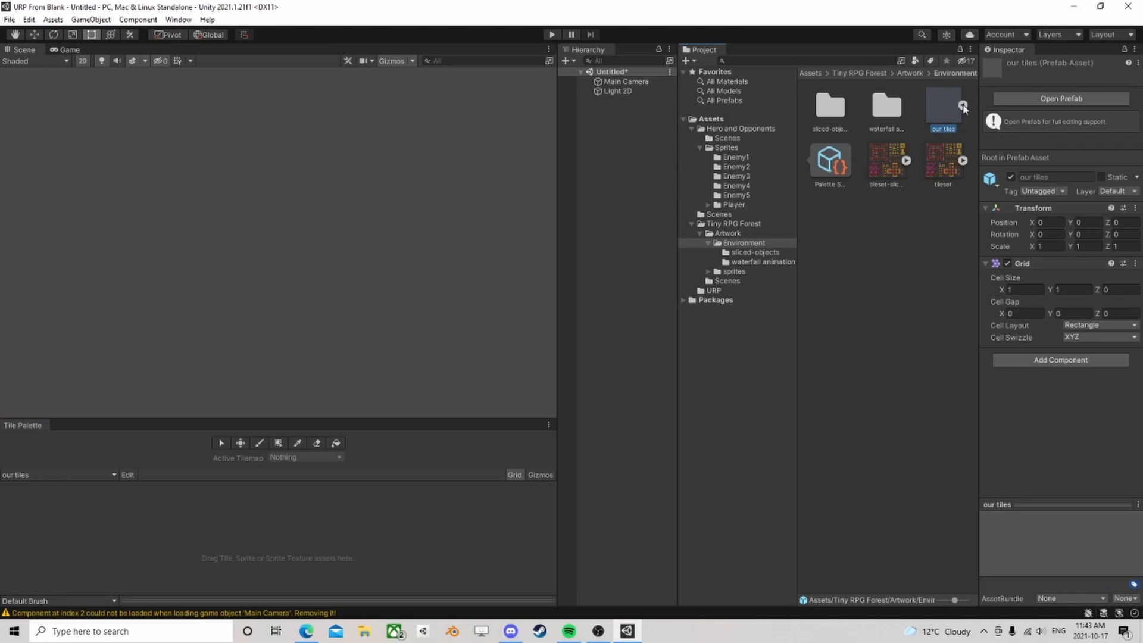
pyautogui.click(962, 106)
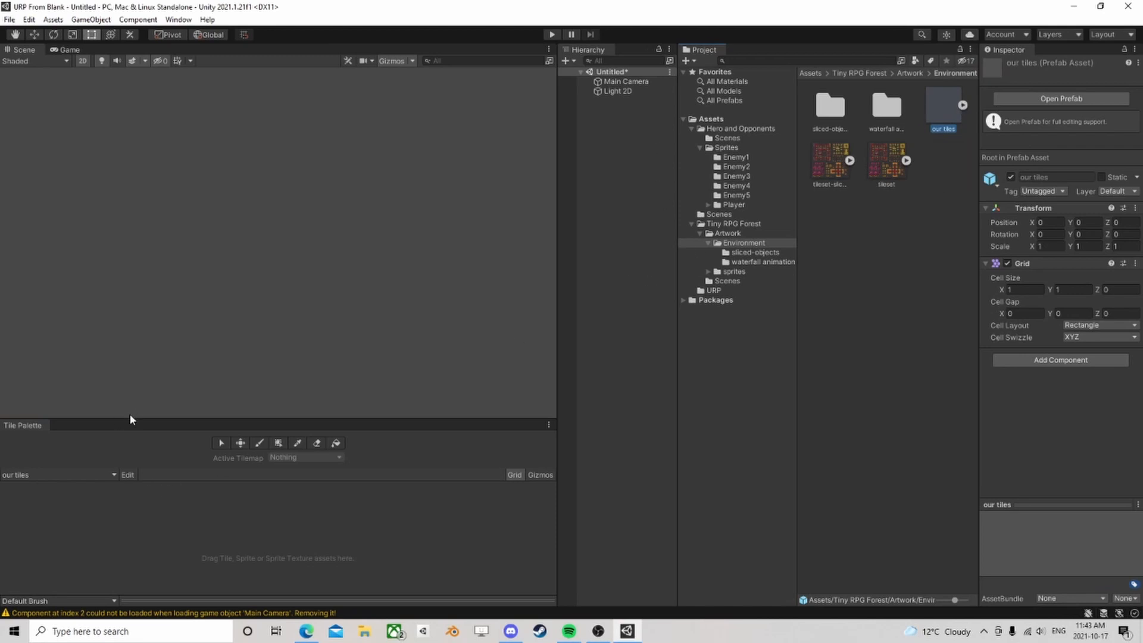
# Step: Enlarge the Tile Palette window and activate its selection tool
pyautogui.moveTo(132, 419); pyautogui.dragTo(176, 374)
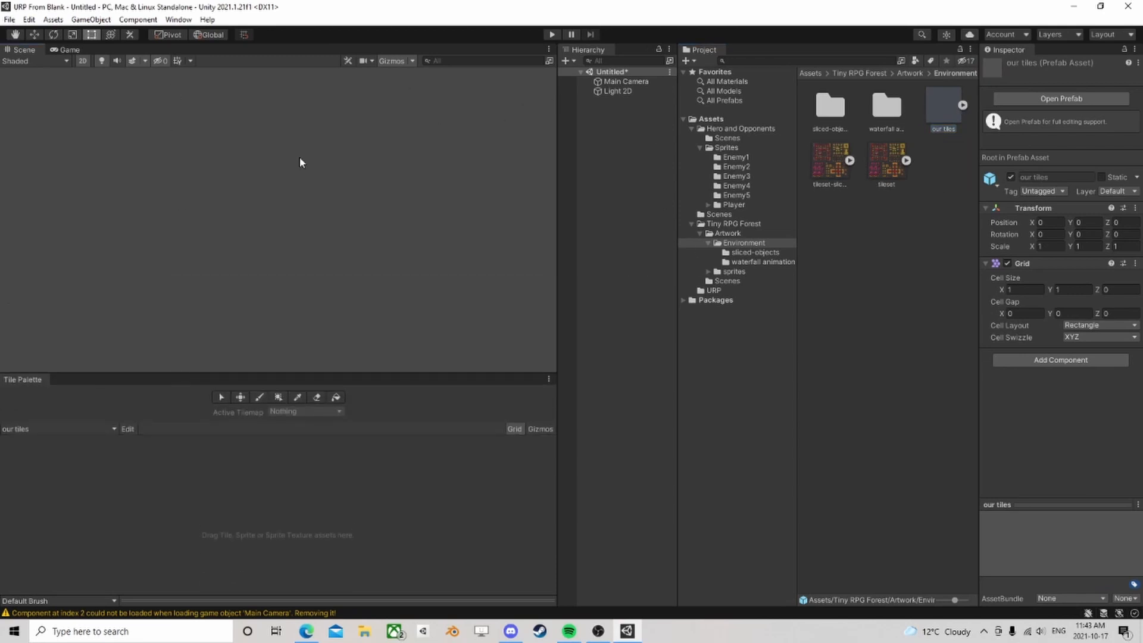
pyautogui.click(260, 399)
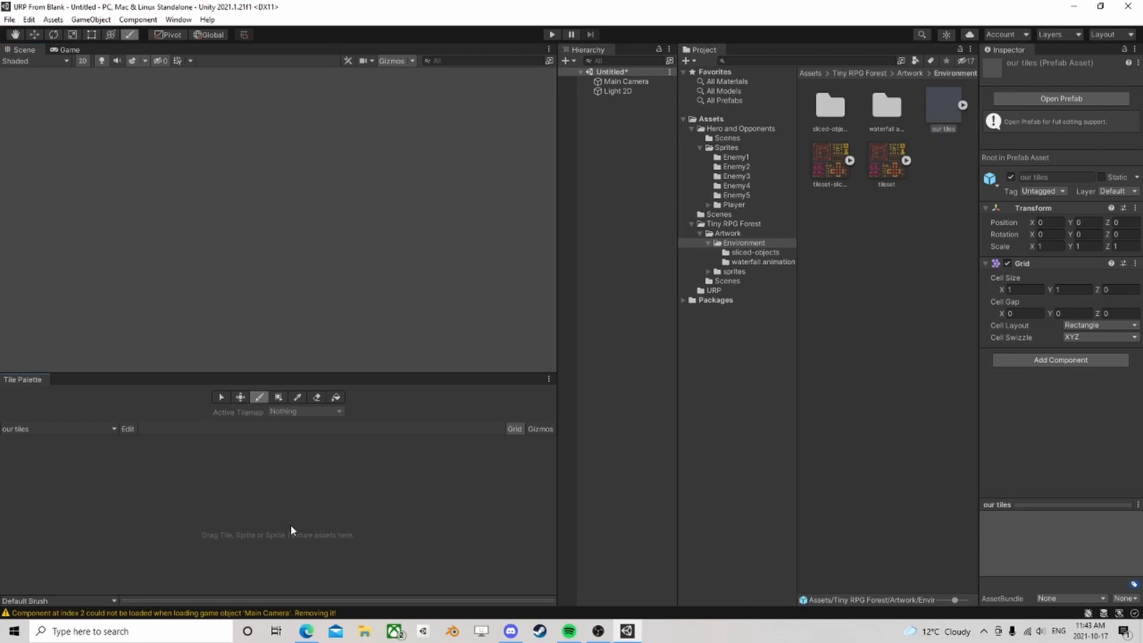
pyautogui.click(220, 397)
# Step: Add the unsliced tileset sprite to the "our tiles" palette, generate its tile in the Environment folder and select it
pyautogui.click(907, 160)
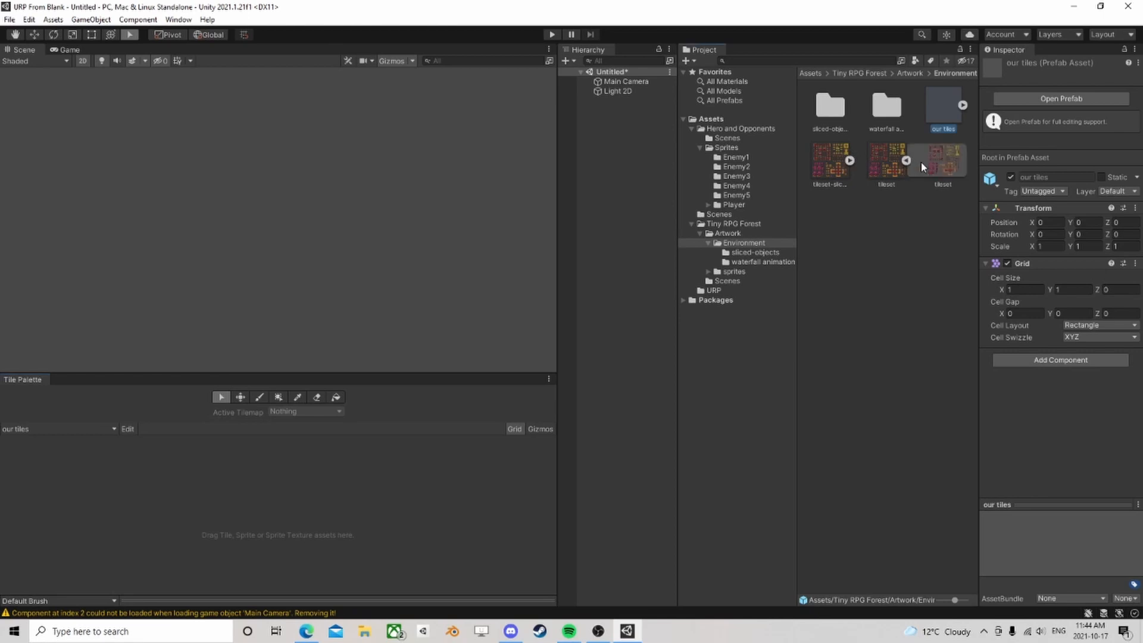
pyautogui.moveTo(928, 165); pyautogui.dragTo(217, 494)
pyautogui.click(471, 328)
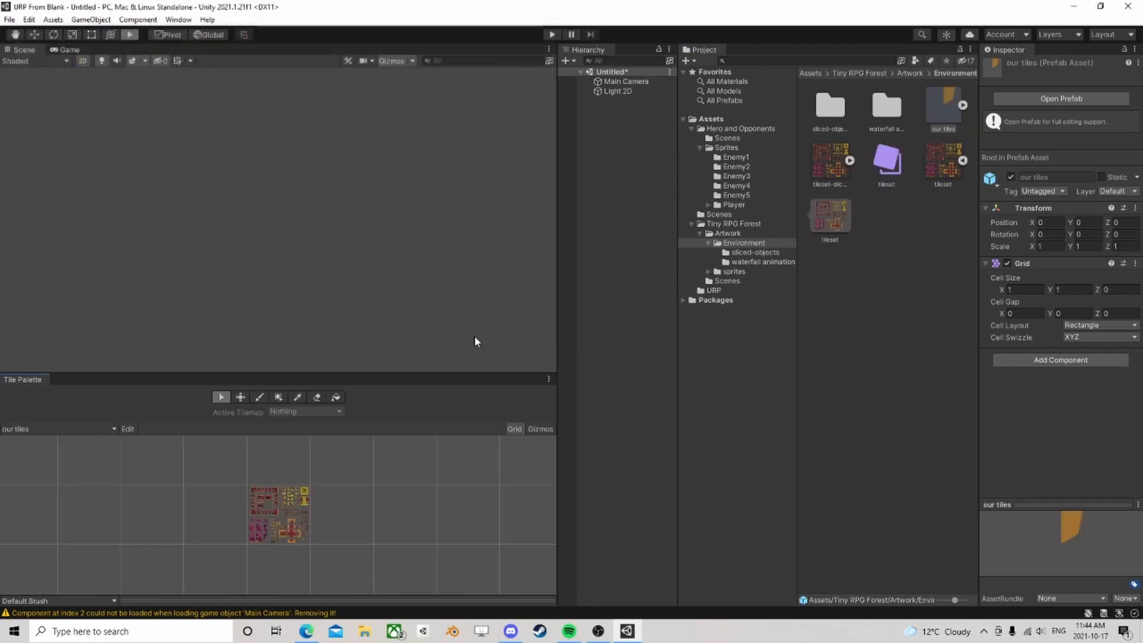
pyautogui.click(270, 516)
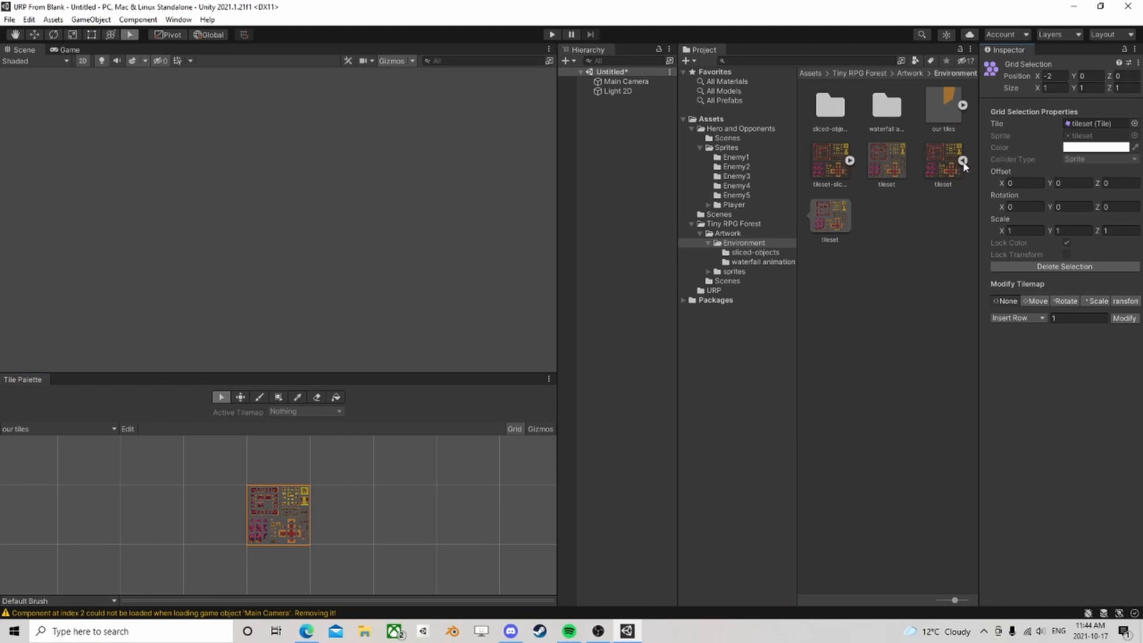
# Step: Add the tileset-sliced texture with all its sprites to the "our tiles" palette, generating the tiles in the Environment folder
pyautogui.click(849, 161)
pyautogui.moveTo(829, 162); pyautogui.dragTo(357, 500)
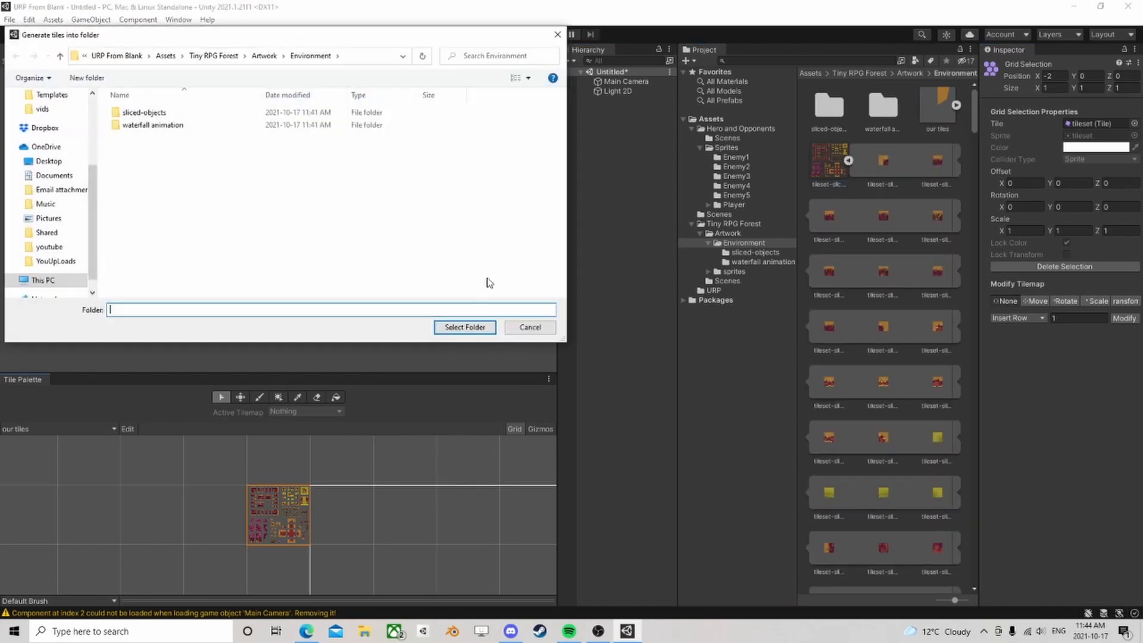
pyautogui.click(470, 329)
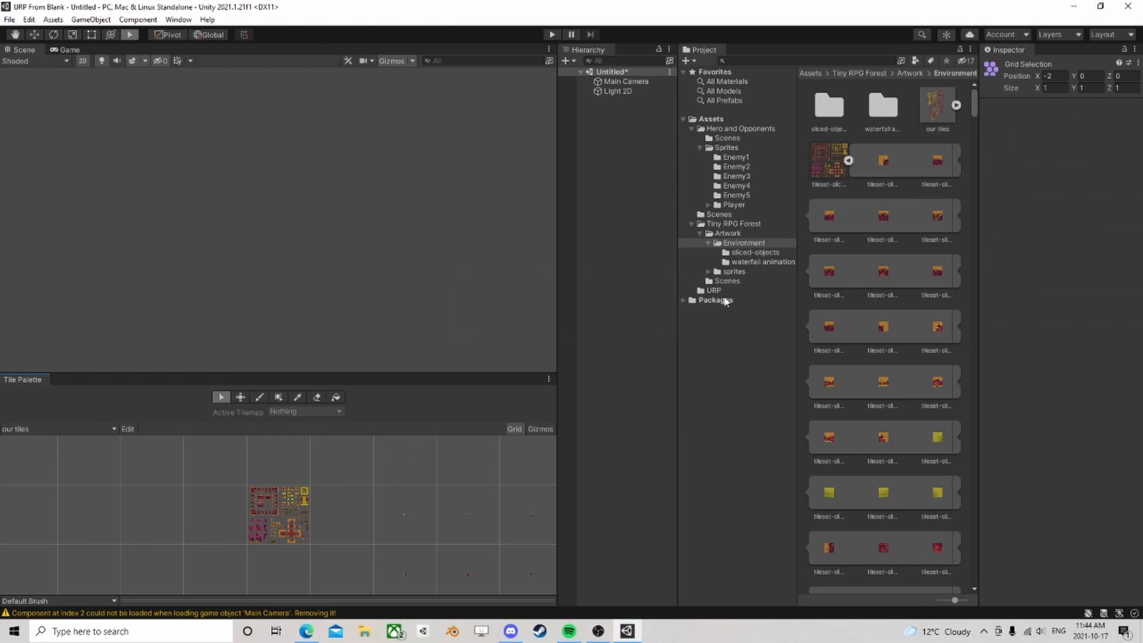
pyautogui.moveTo(886, 167); pyautogui.dragTo(154, 510)
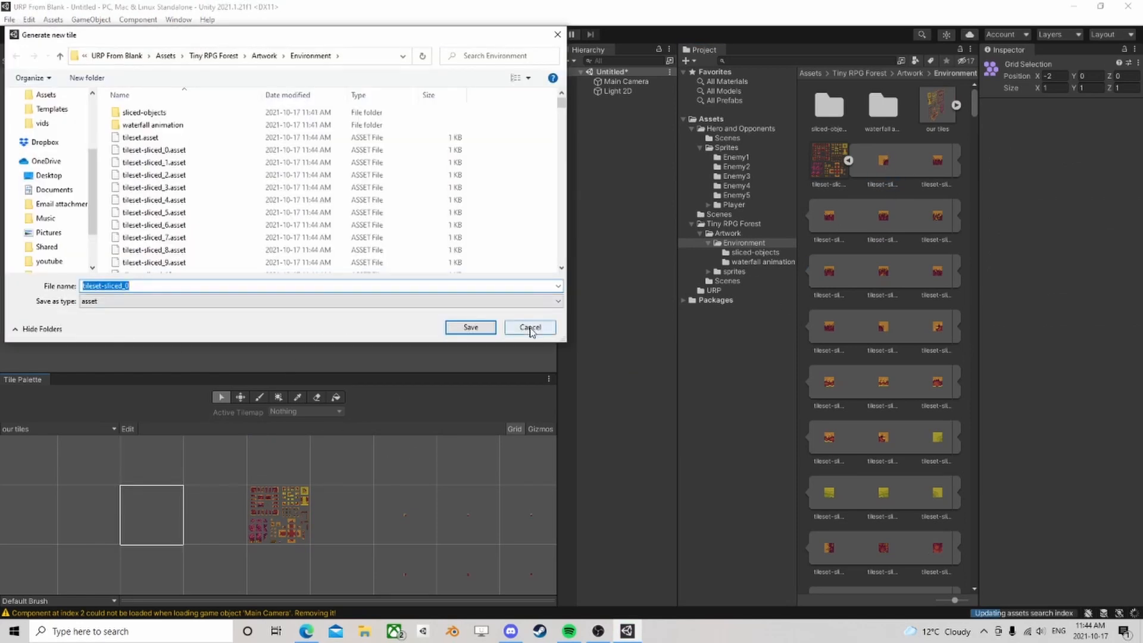
pyautogui.click(530, 328)
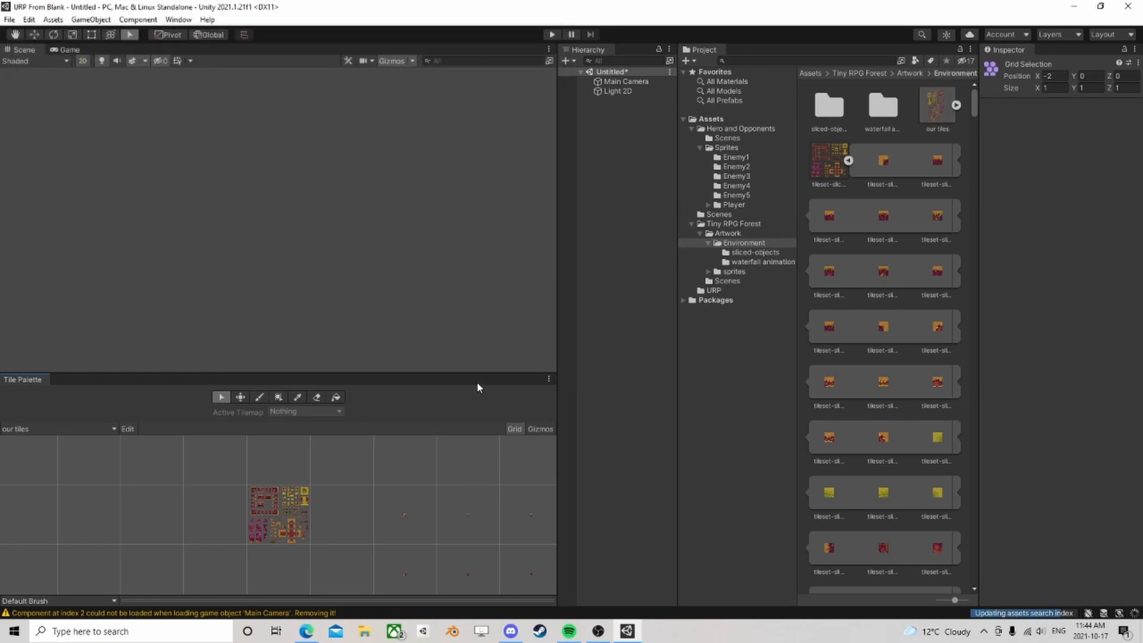
# Step: Resize the Tile Palette window so it shares the space with the Scene view and shows more of the added tiles
pyautogui.moveTo(473, 375); pyautogui.dragTo(436, 235)
pyautogui.moveTo(308, 371); pyautogui.dragTo(136, 294, button='middle')
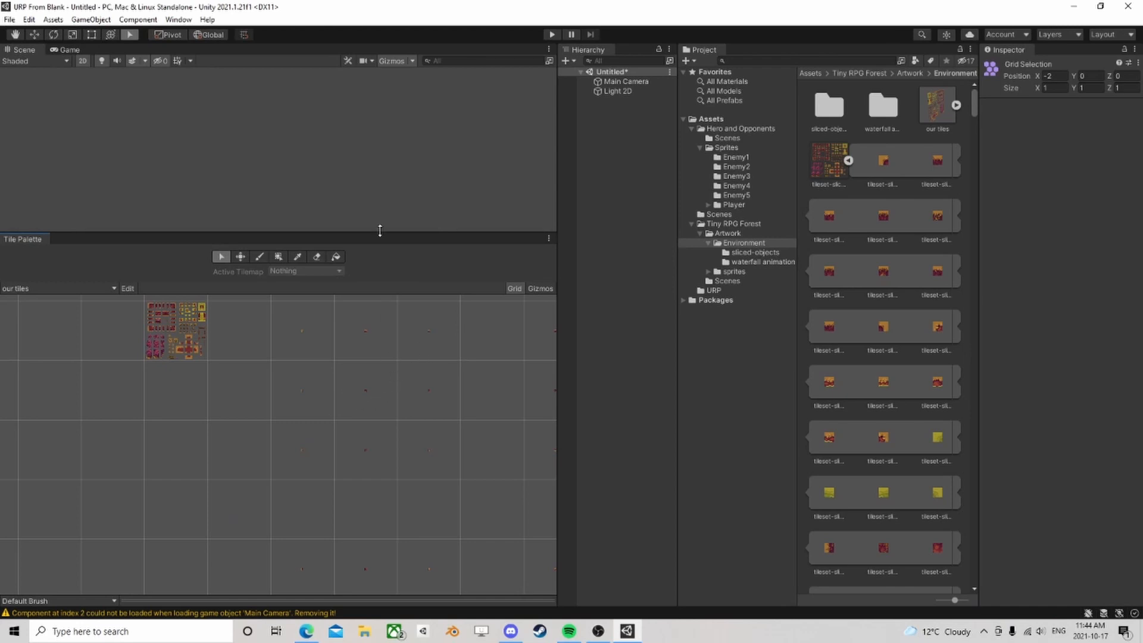
pyautogui.moveTo(377, 233); pyautogui.dragTo(377, 318)
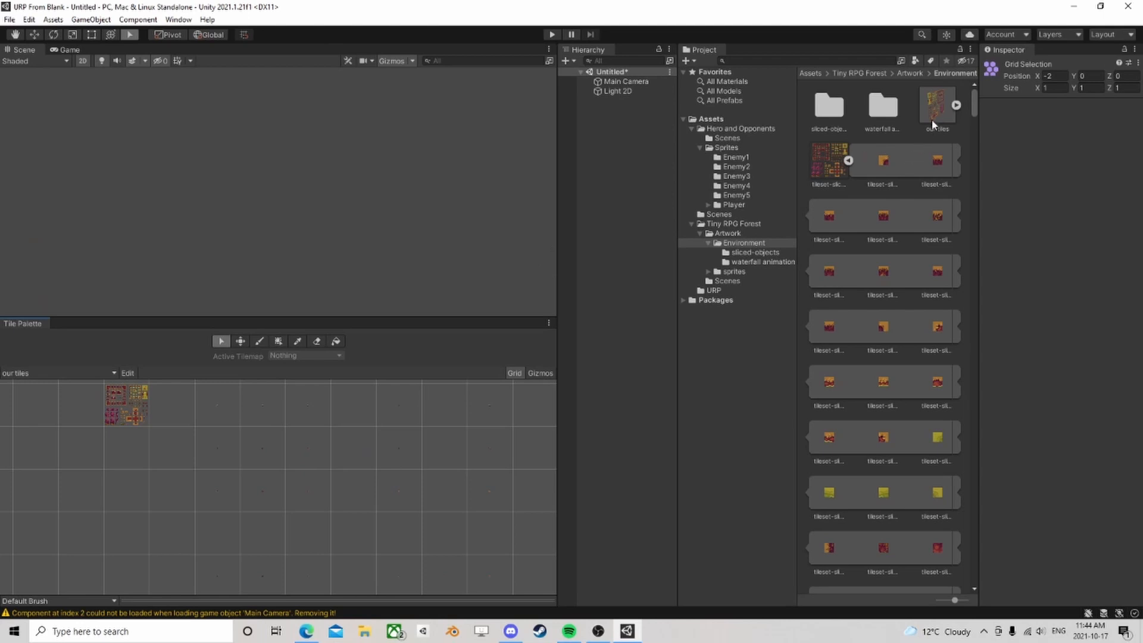
# Step: Set the grid cell size of the "our tiles" palette prefab to 1 by 1
pyautogui.click(829, 164)
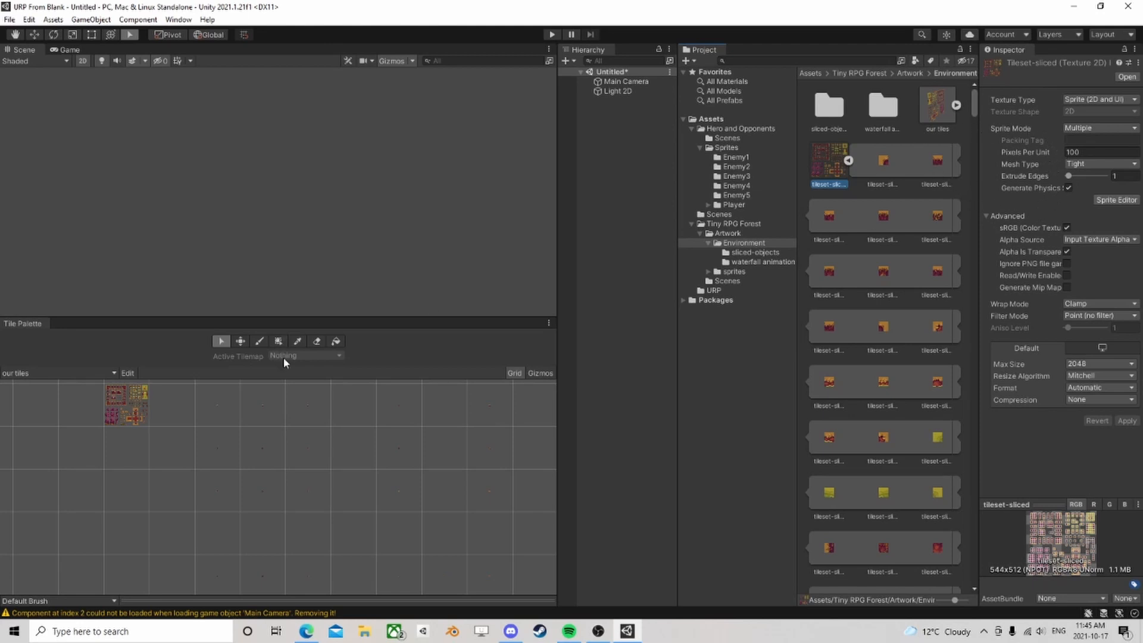
pyautogui.click(938, 124)
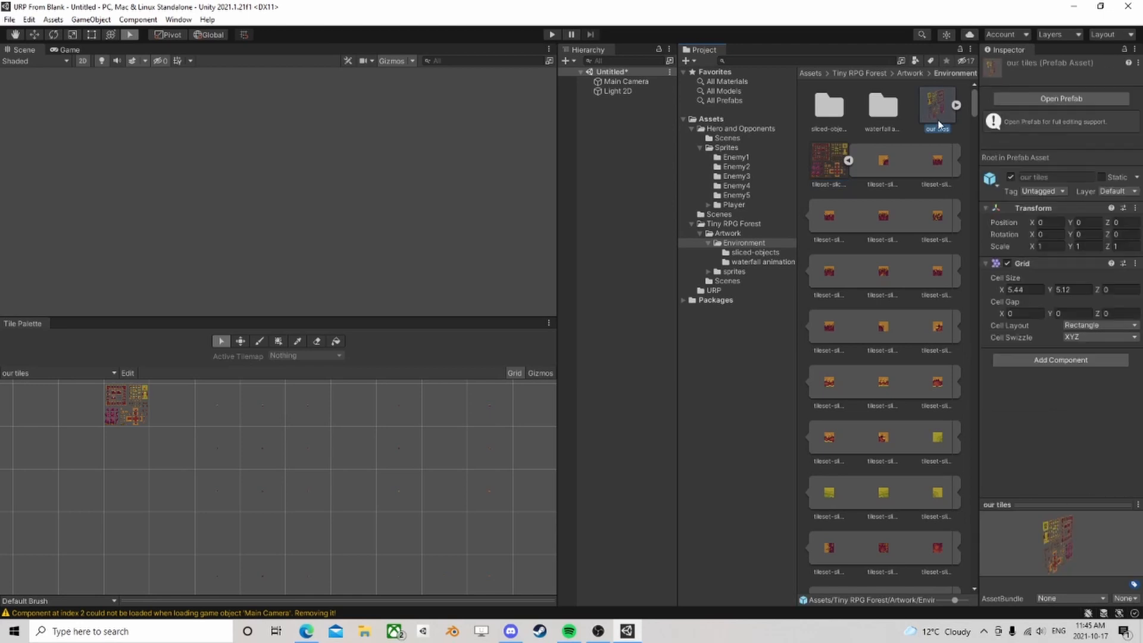
pyautogui.click(1031, 292)
pyautogui.write('1')
pyautogui.click(1072, 289)
pyautogui.write('1')
# Step: Try an X and Y scale of 2 on the "our tiles" prefab and restore both to 1
pyautogui.click(1048, 246)
pyautogui.write('2')
pyautogui.press('Tab')
pyautogui.write('2')
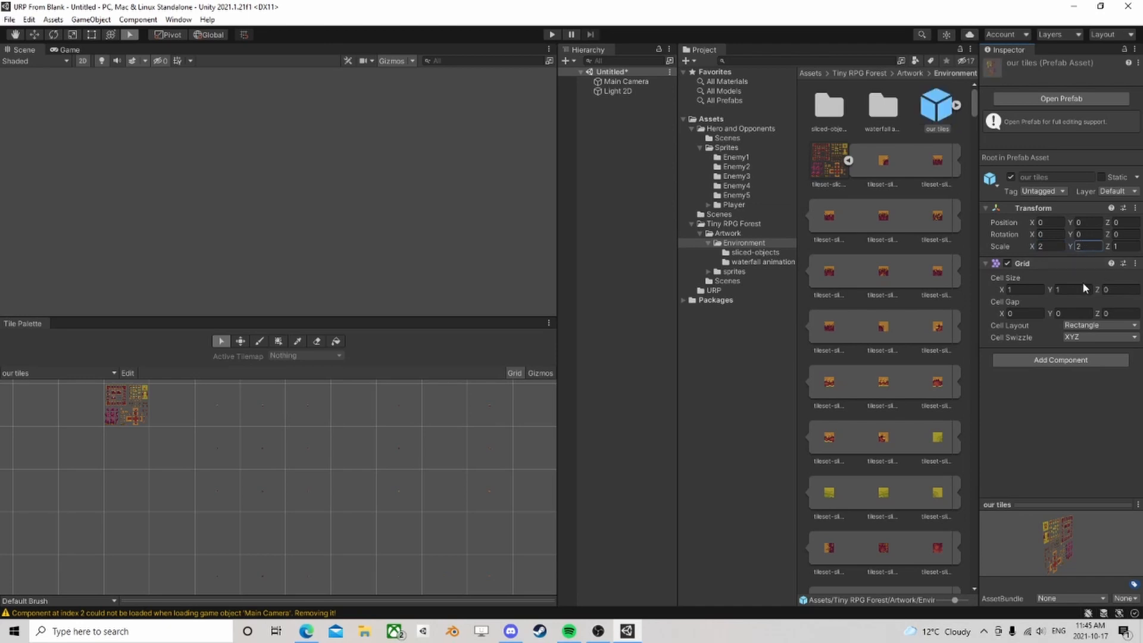
pyautogui.click(1027, 246)
pyautogui.write('1')
pyautogui.press('Tab')
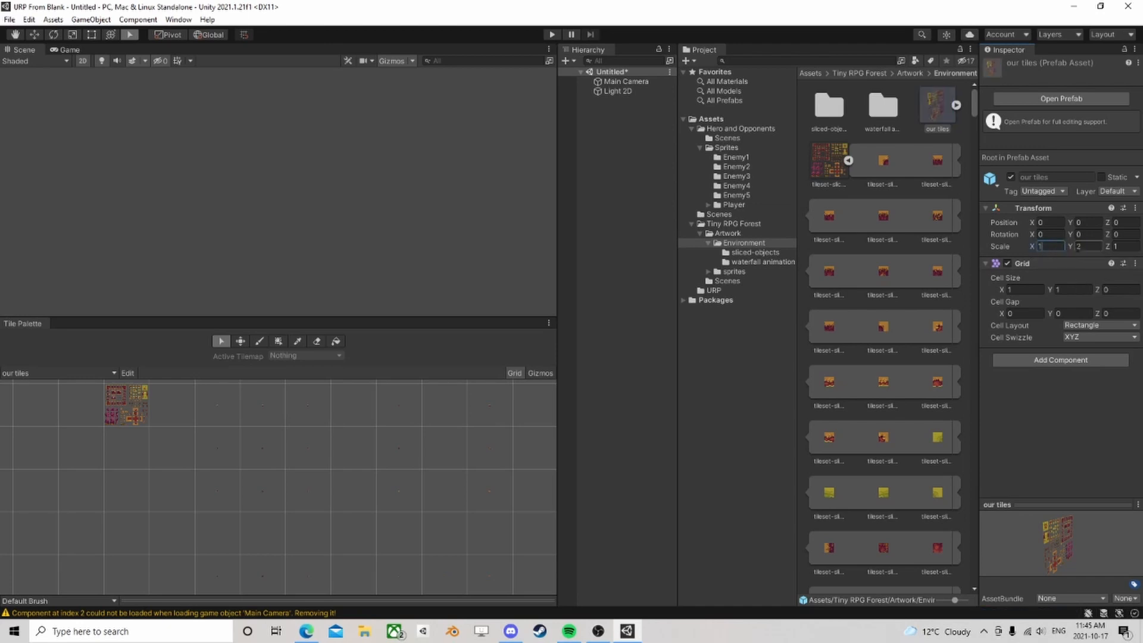
pyautogui.write('1')
# Step: Try pixels per unit values of 20 and 1 on the tileset-sliced texture, applying each one
pyautogui.click(883, 166)
pyautogui.click(816, 157)
pyautogui.click(1101, 151)
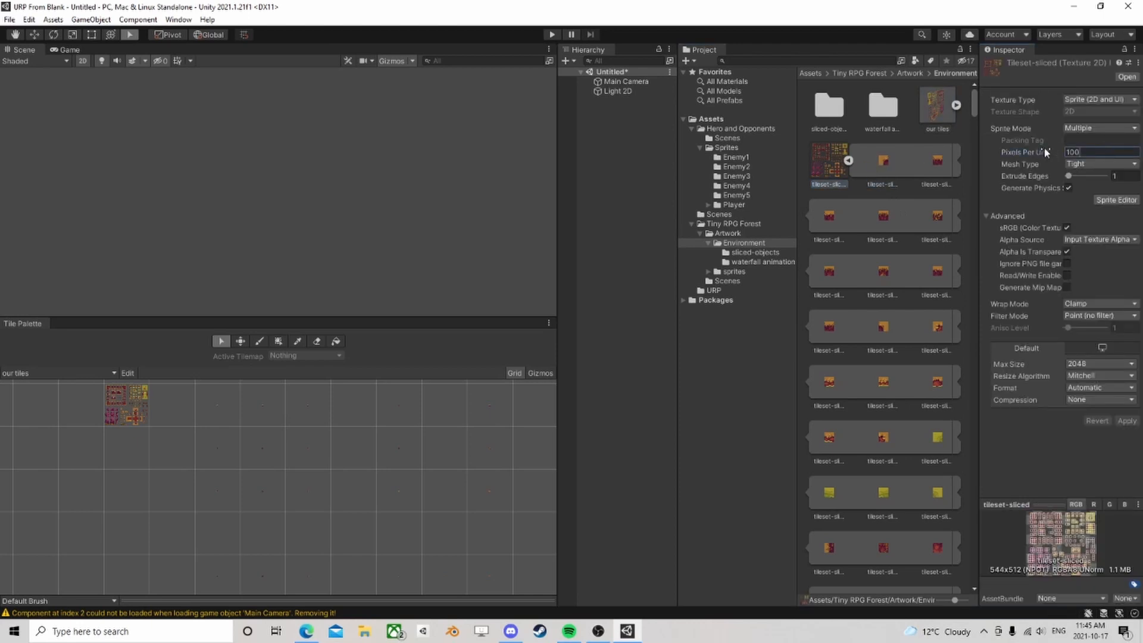
pyautogui.write('20')
pyautogui.click(1126, 421)
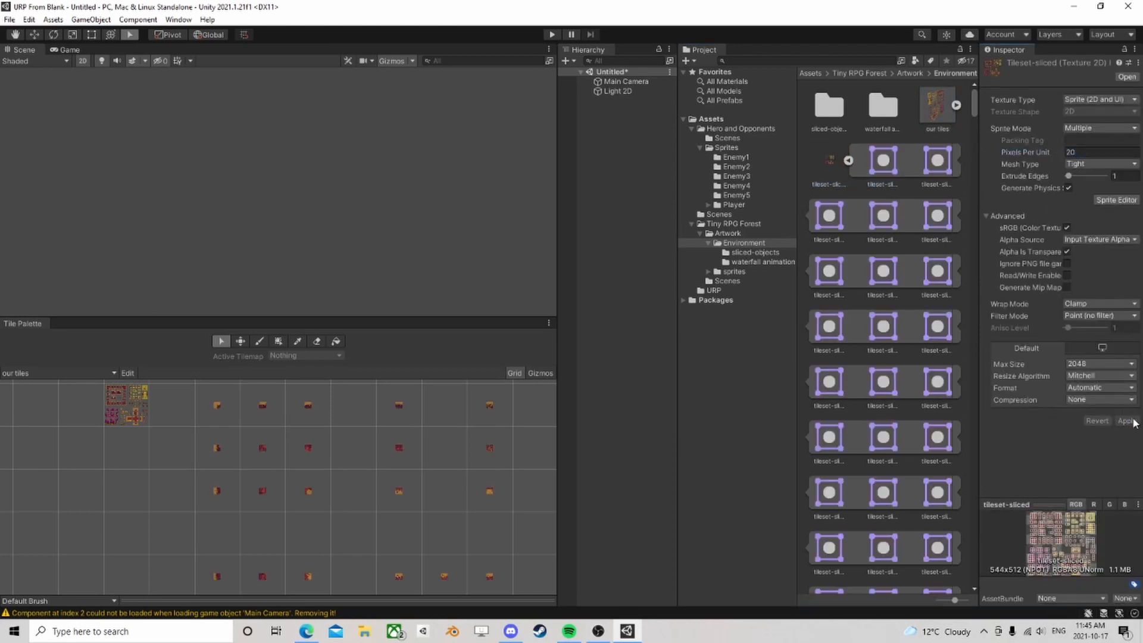
pyautogui.doubleClick(1071, 152)
pyautogui.write('1')
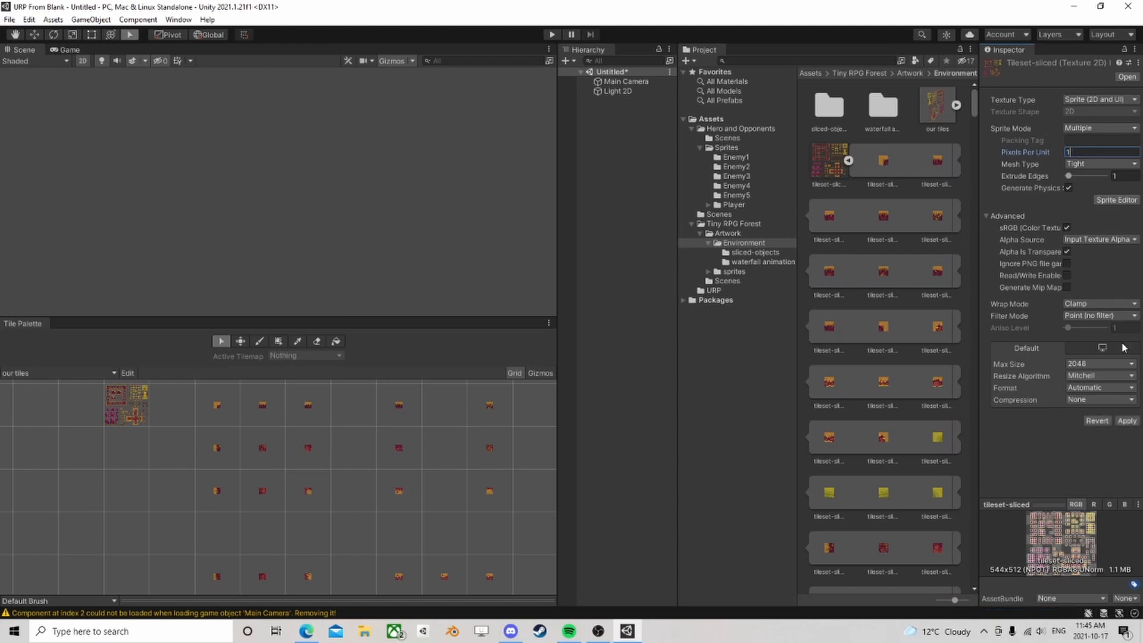
pyautogui.click(1130, 421)
# Step: Try pixels per unit values of 2, 5 and 4 on the tileset-sliced texture, applying each one
pyautogui.doubleClick(1071, 152)
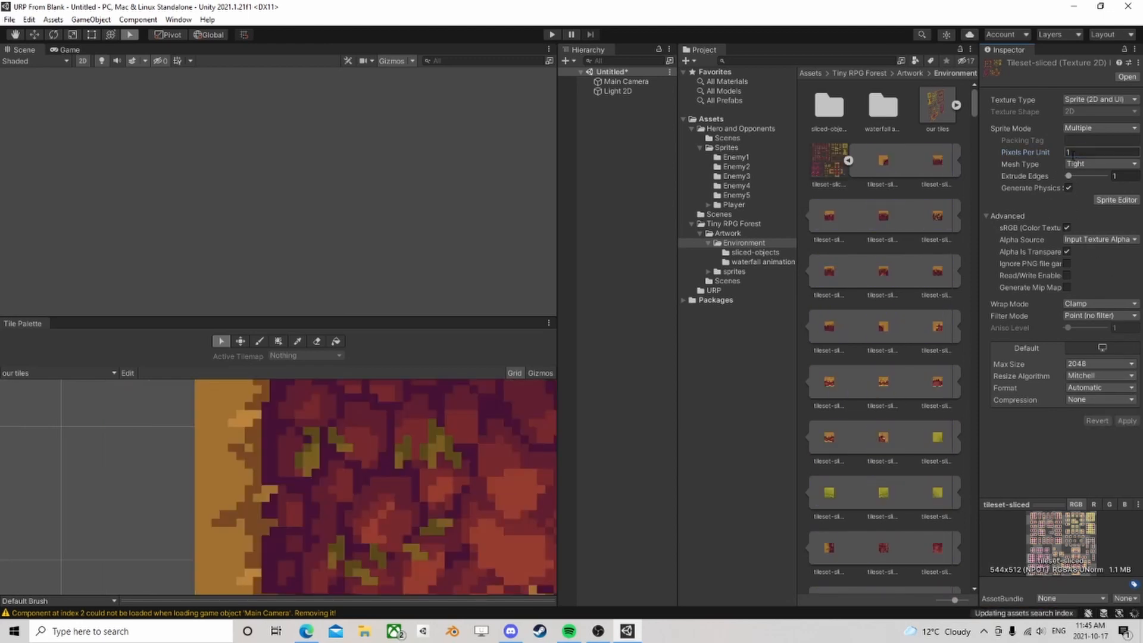
pyautogui.write('2')
pyautogui.click(1124, 420)
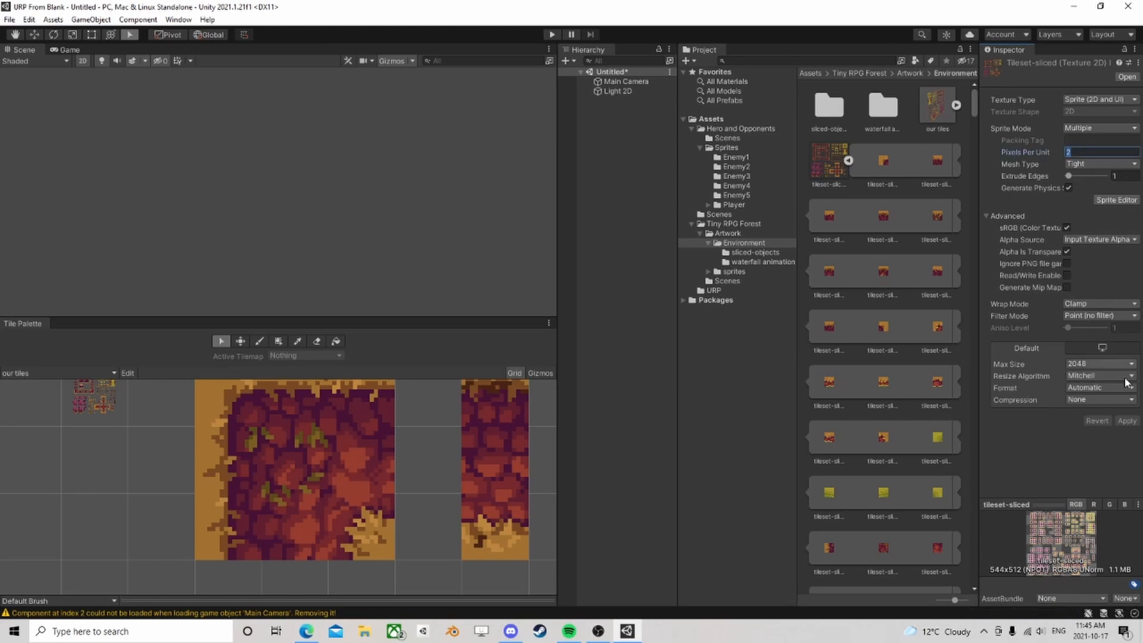
pyautogui.write('5')
pyautogui.click(1127, 420)
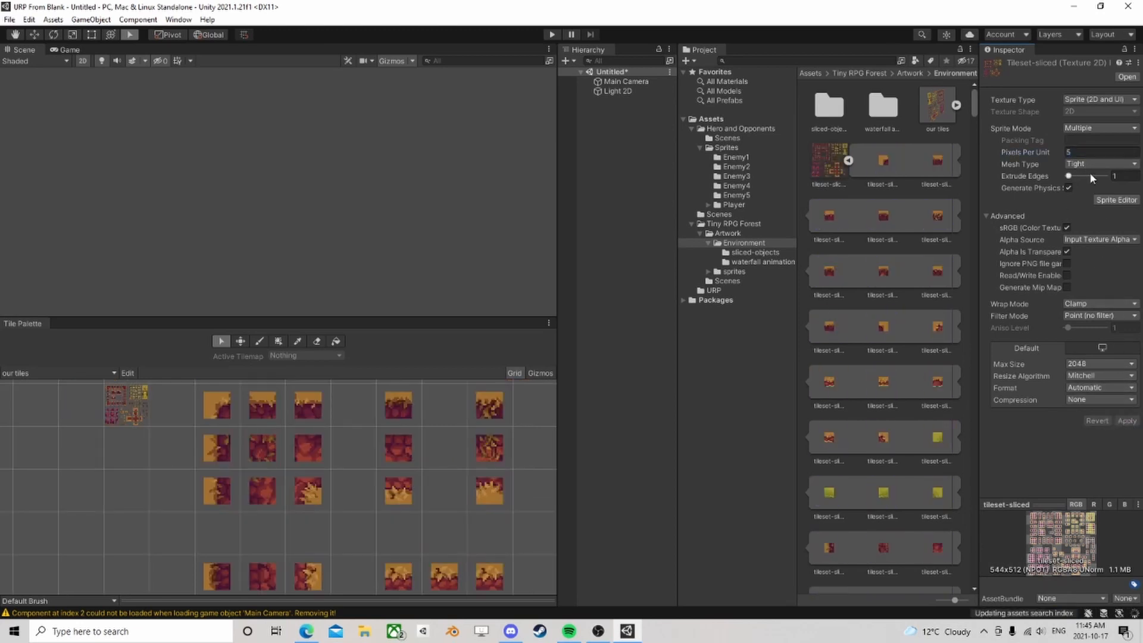
pyautogui.doubleClick(1071, 152)
pyautogui.write('4')
pyautogui.click(1126, 420)
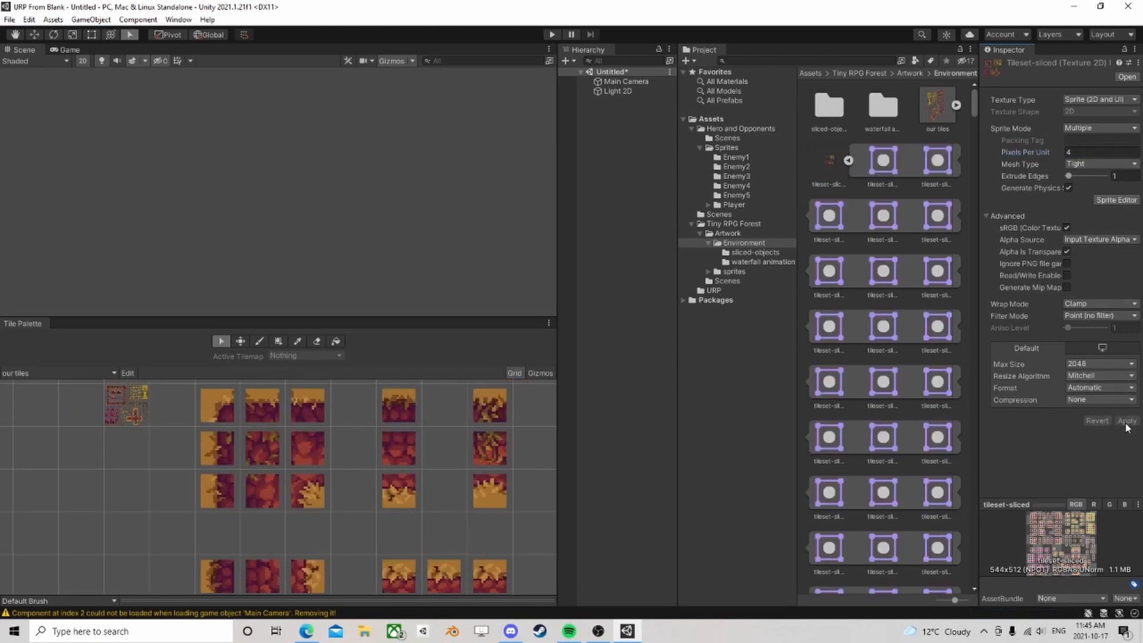
# Step: Set the tileset-sliced texture to 3 pixels per unit, apply it and check how the tiles fit the palette grid
pyautogui.doubleClick(1071, 153)
pyautogui.write('3')
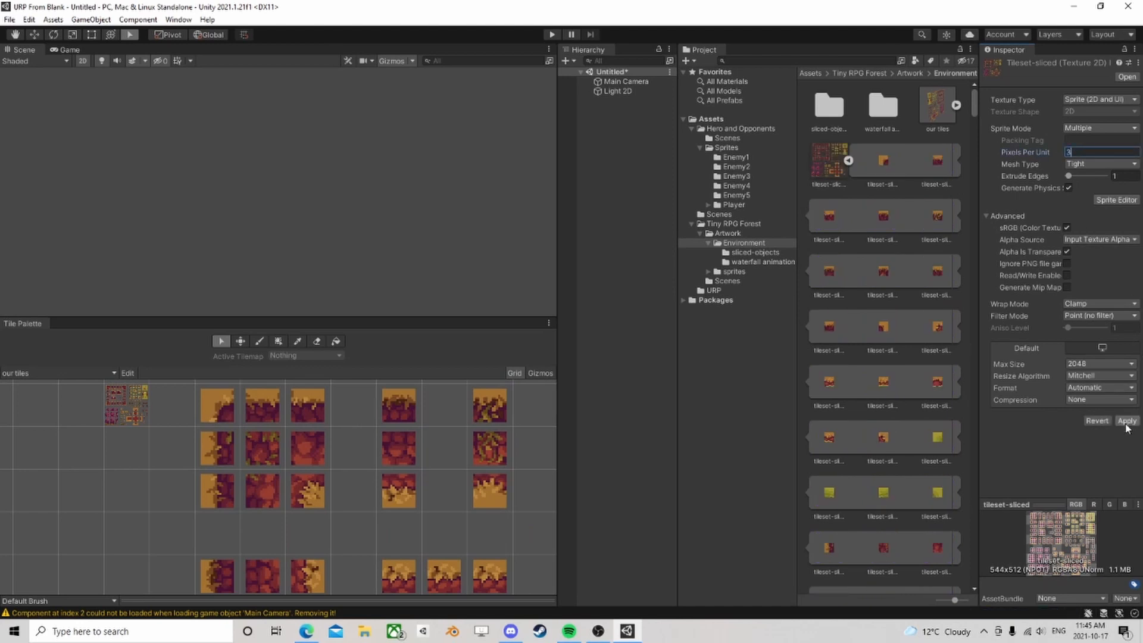
pyautogui.click(1126, 420)
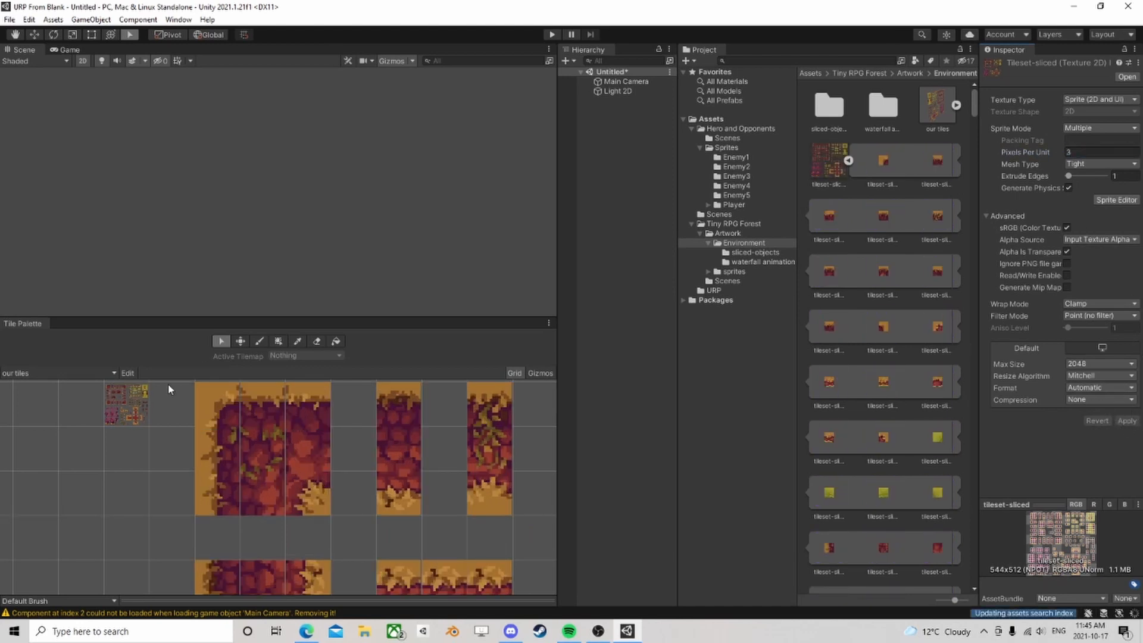
pyautogui.scroll(-10, 169, 389)
pyautogui.moveTo(395, 439); pyautogui.dragTo(237, 410, button='middle')
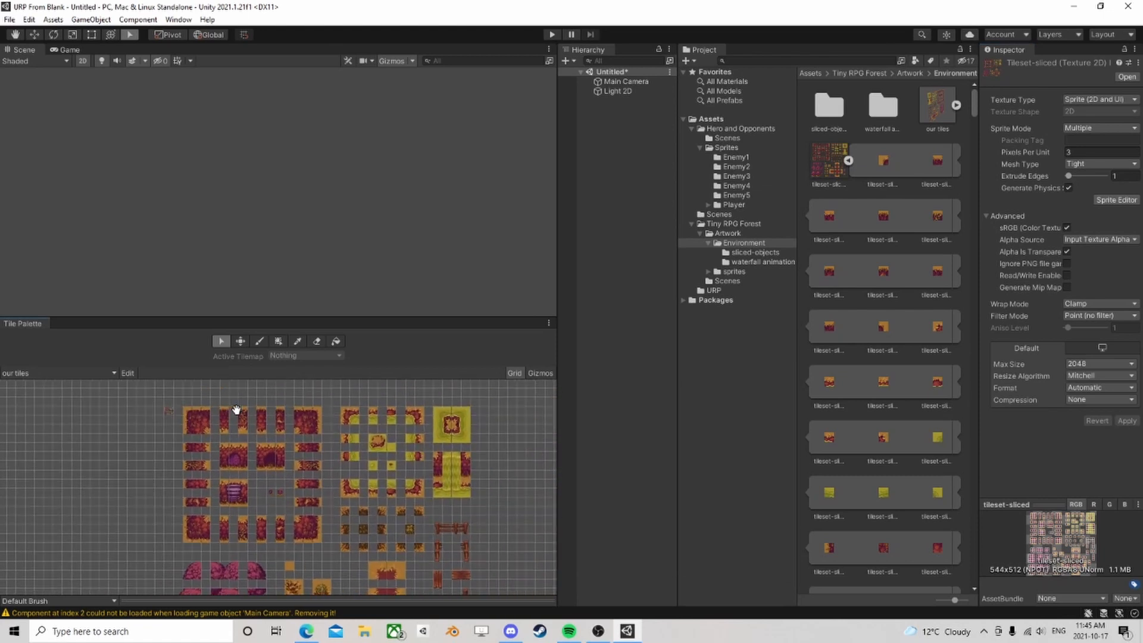
pyautogui.scroll(5, 322, 424)
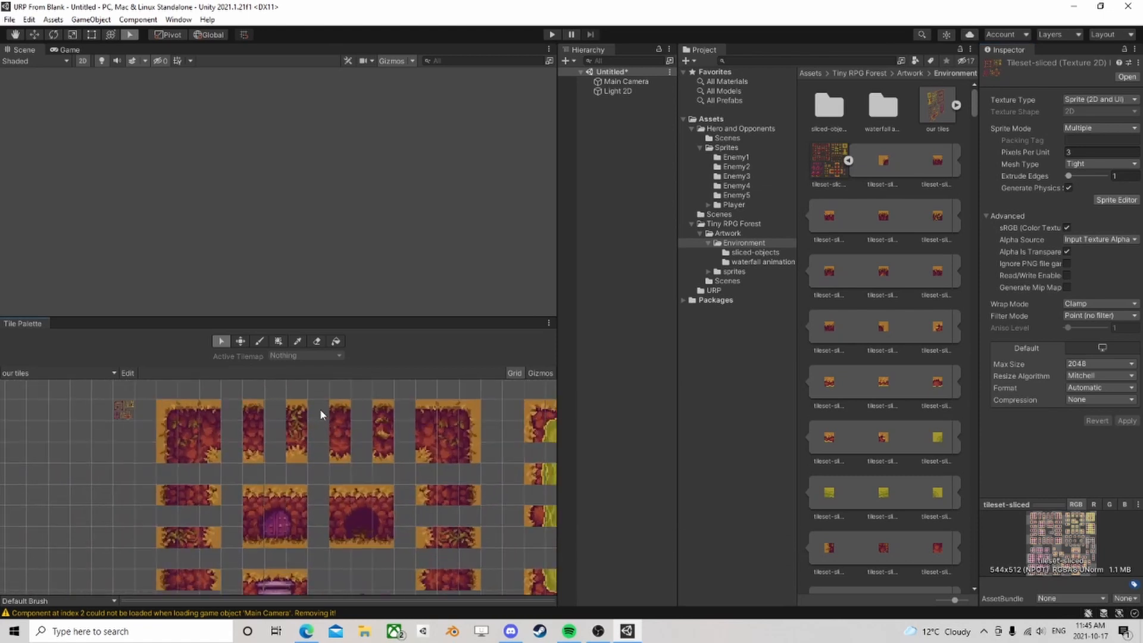
# Step: Create a rectangular 2D tilemap in the scene
pyautogui.click(591, 182)
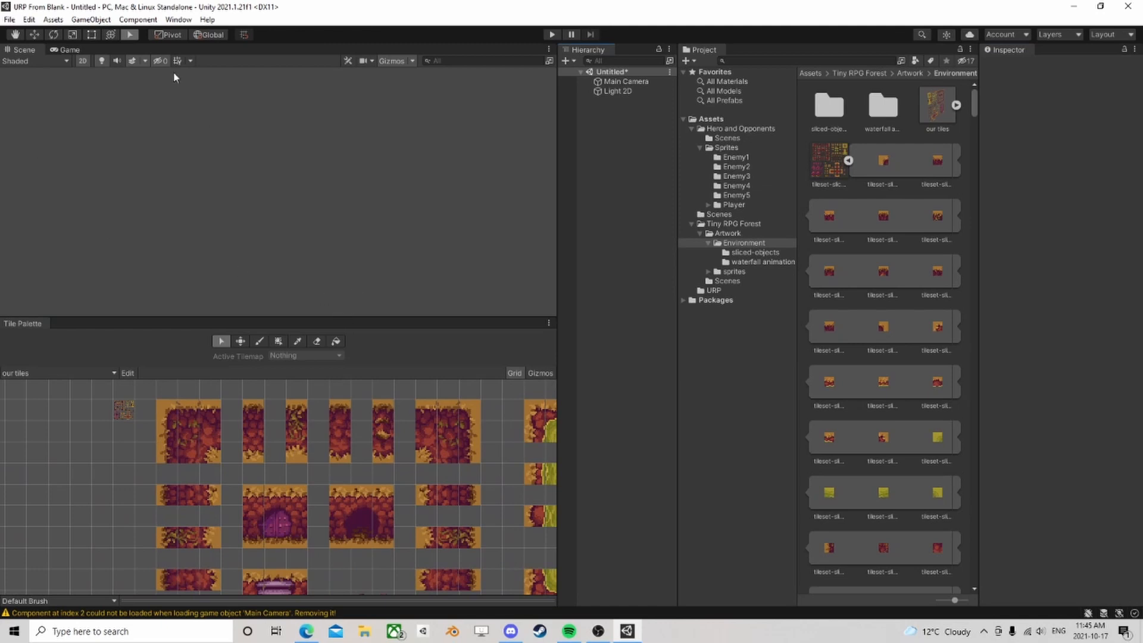
pyautogui.click(91, 19)
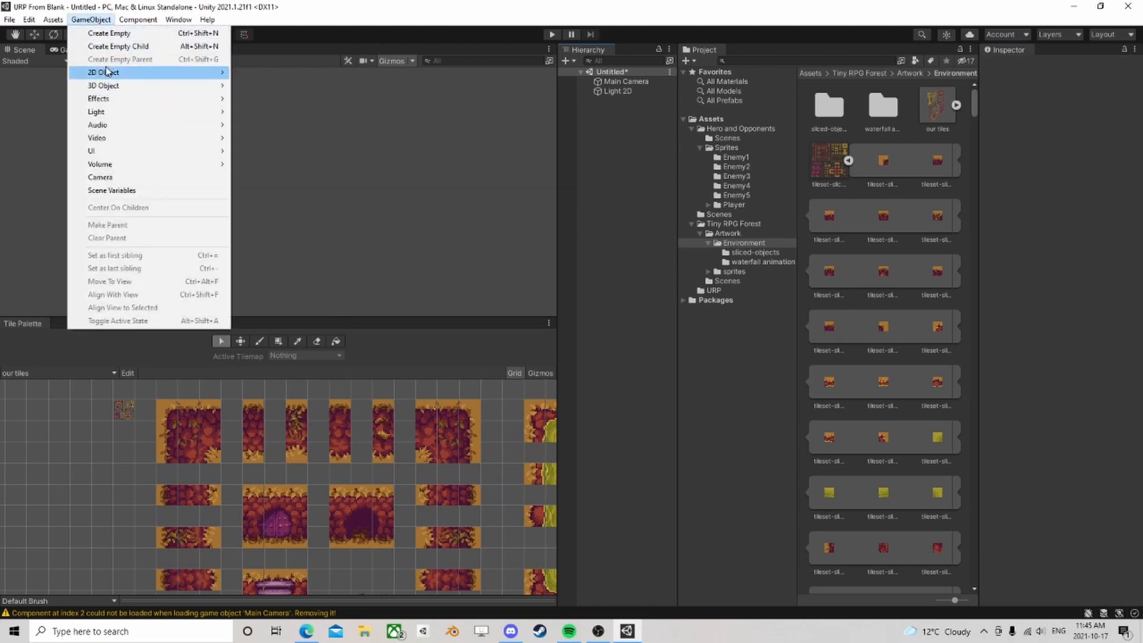
pyautogui.moveTo(108, 72)
pyautogui.moveTo(265, 99)
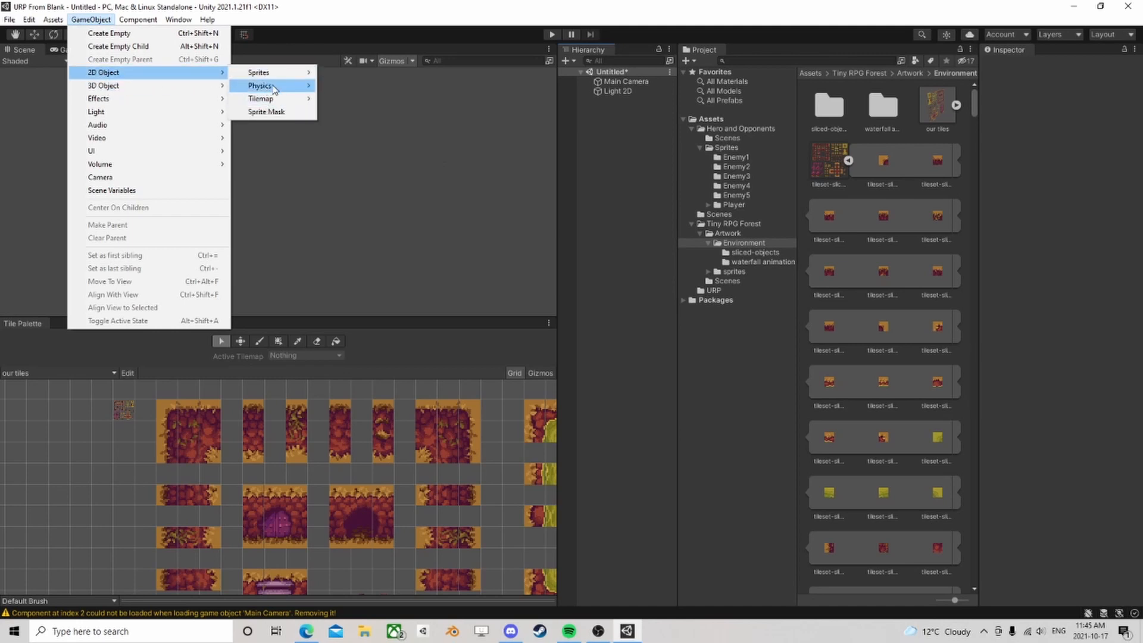
pyautogui.click(382, 101)
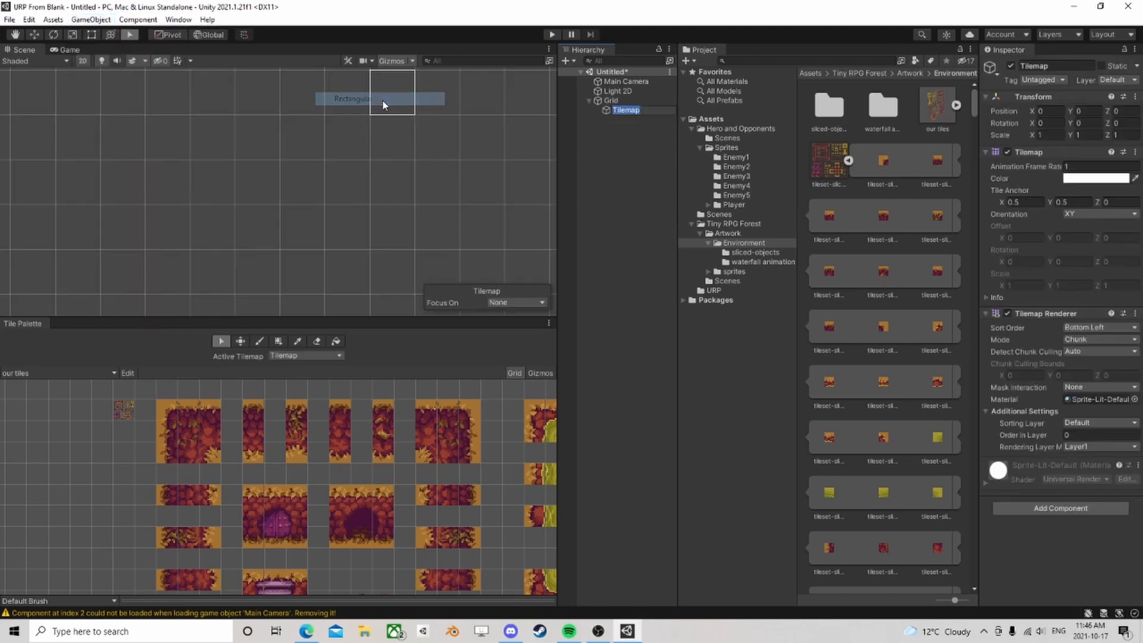
# Step: Paint a horizontal row of the plain red rock tile onto the tilemap with the paintbrush
pyautogui.scroll(3, 387, 212)
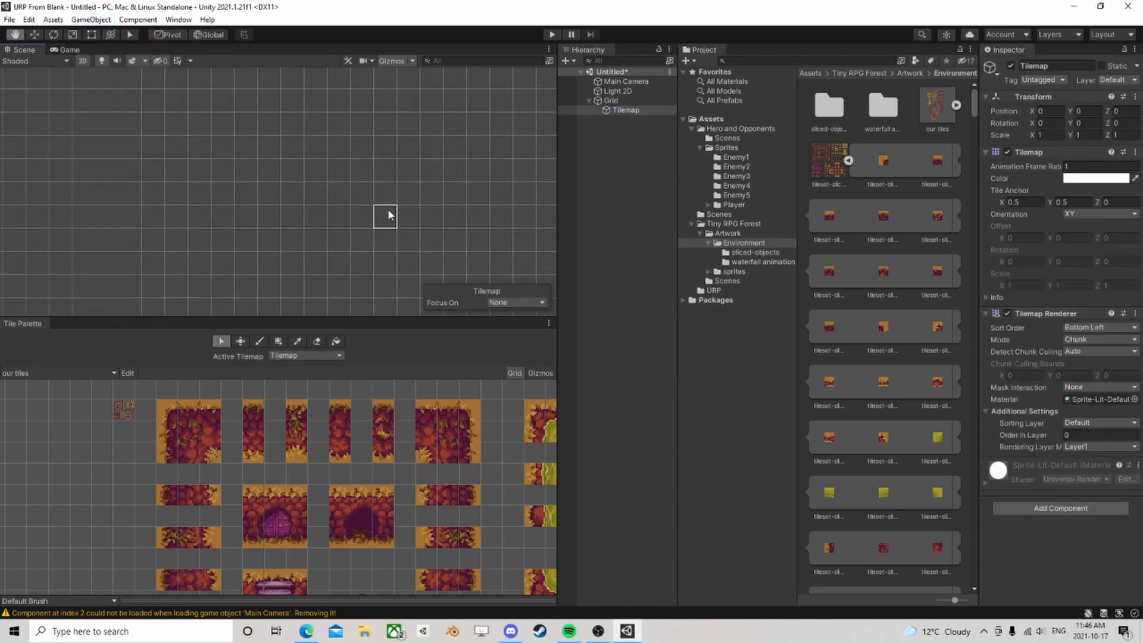
pyautogui.scroll(2, 295, 203)
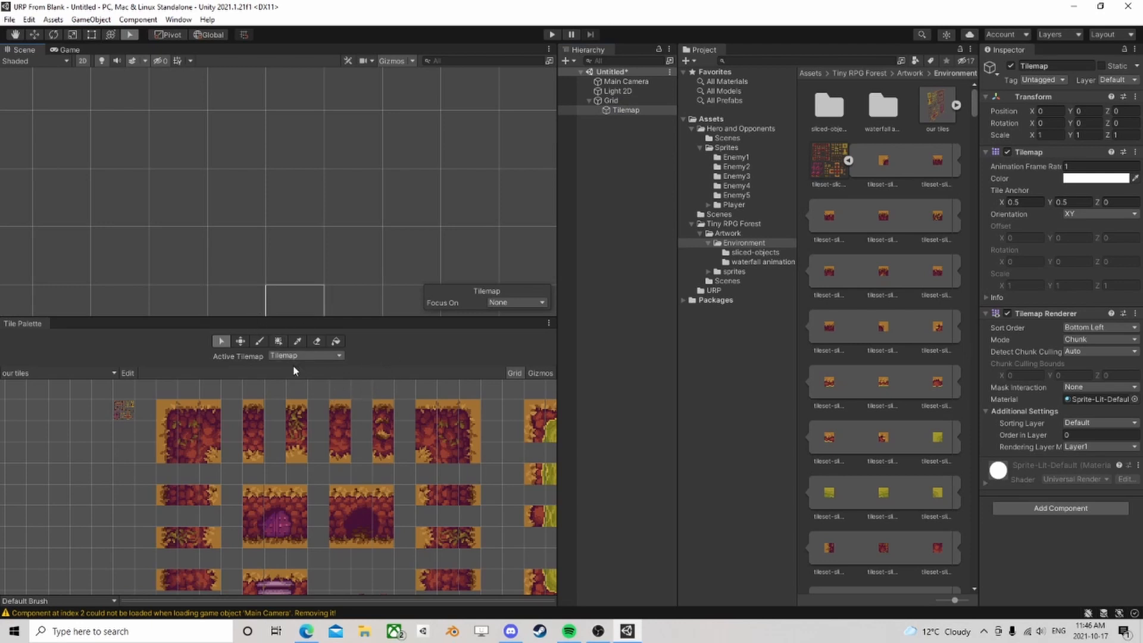
pyautogui.click(259, 341)
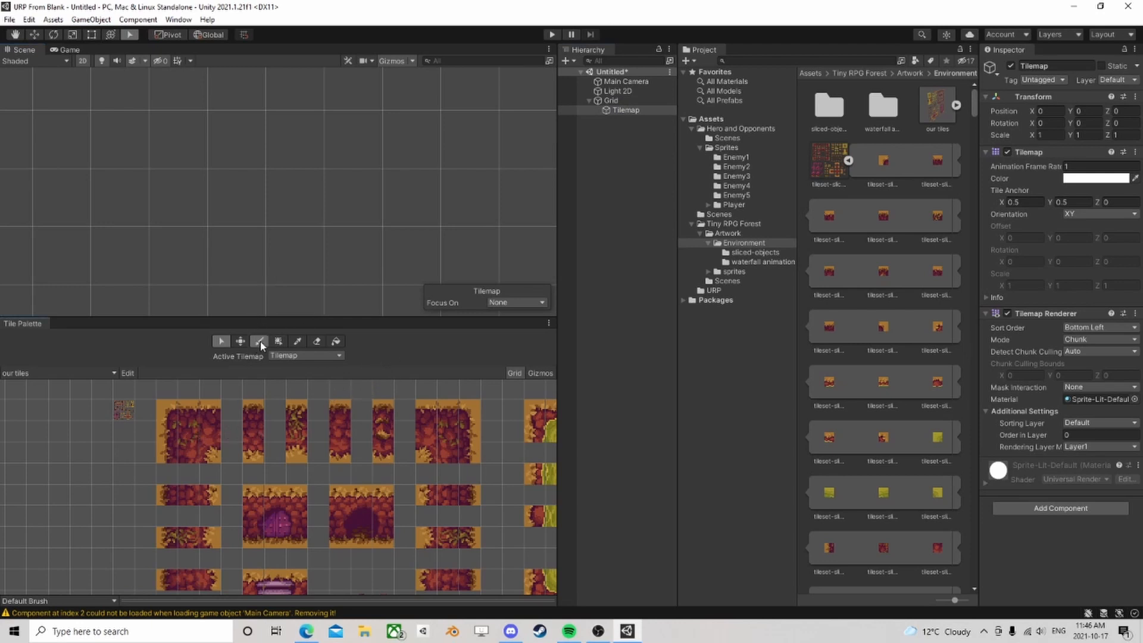
pyautogui.click(210, 433)
pyautogui.click(238, 209)
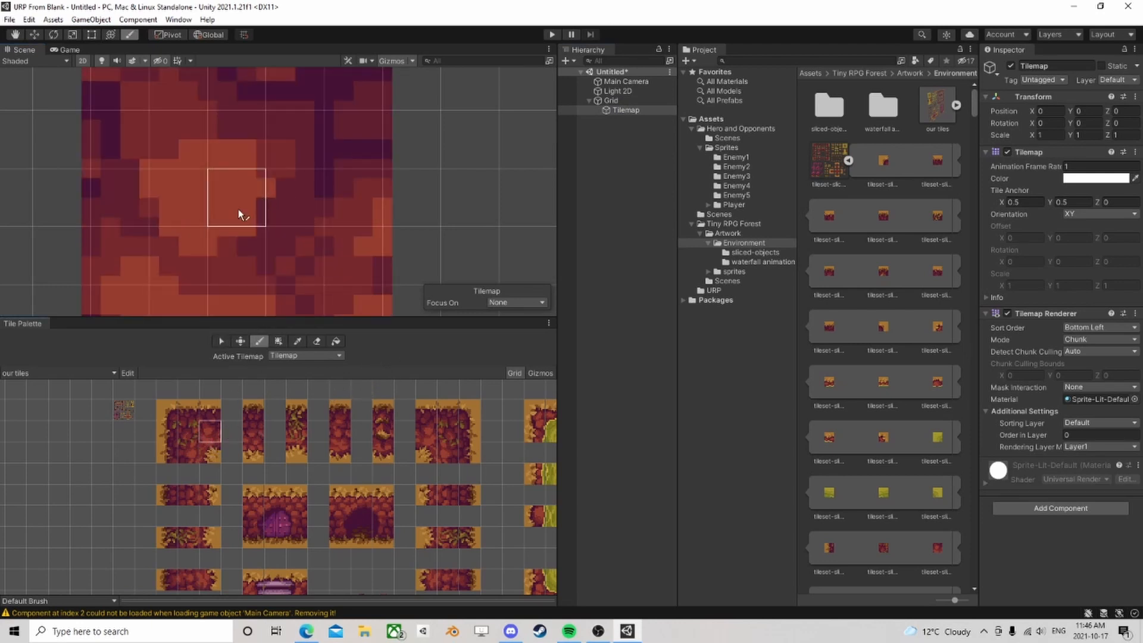
pyautogui.scroll(-2, 244, 214)
pyautogui.scroll(-3, 253, 219)
pyautogui.moveTo(253, 216)
pyautogui.mouseDown()
pyautogui.moveTo(259, 206)
pyautogui.moveTo(494, 213)
pyautogui.mouseUp()
pyautogui.hotkey('ctrl', 'z')
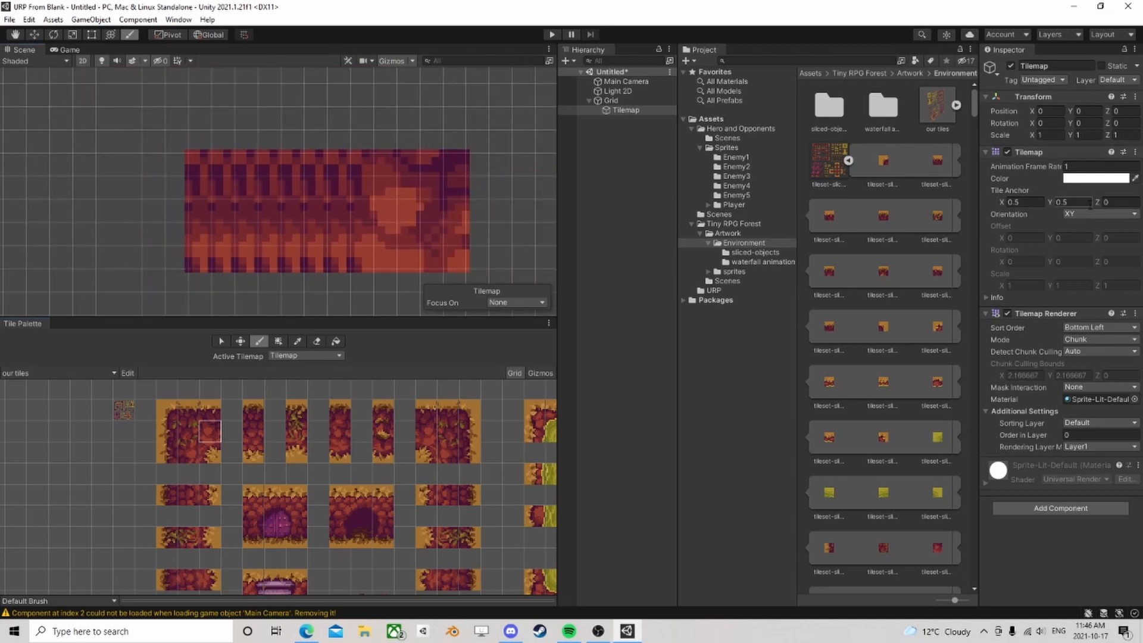
# Step: Try pixels per unit values of 10 and 15 on the tileset-sliced texture, applying each one
pyautogui.click(840, 161)
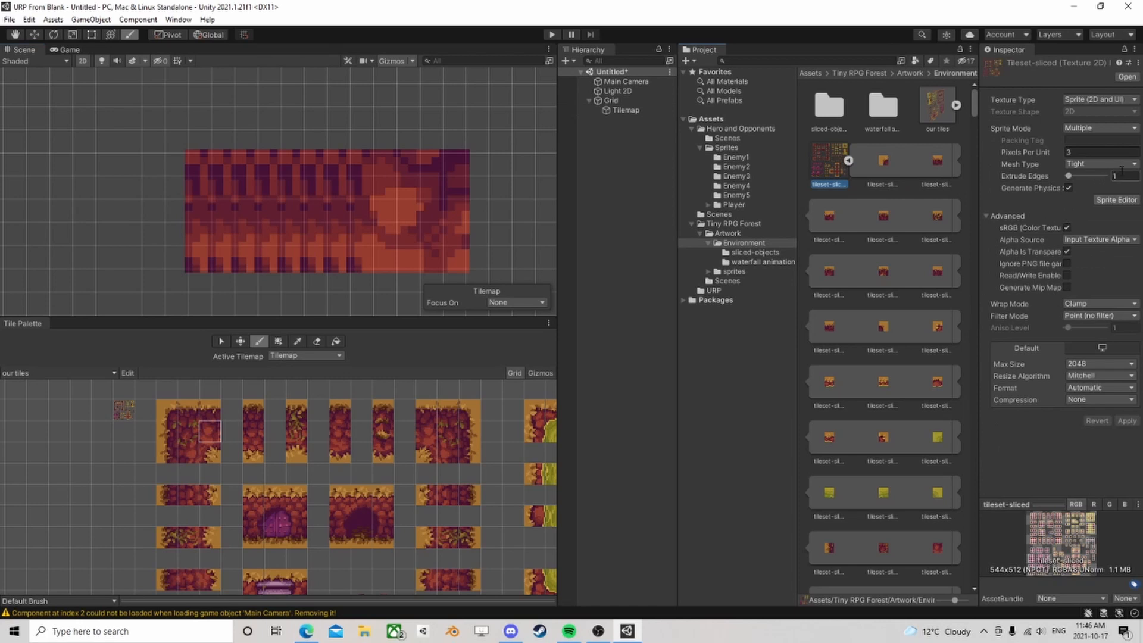
pyautogui.moveTo(1094, 152); pyautogui.dragTo(990, 149)
pyautogui.write('10')
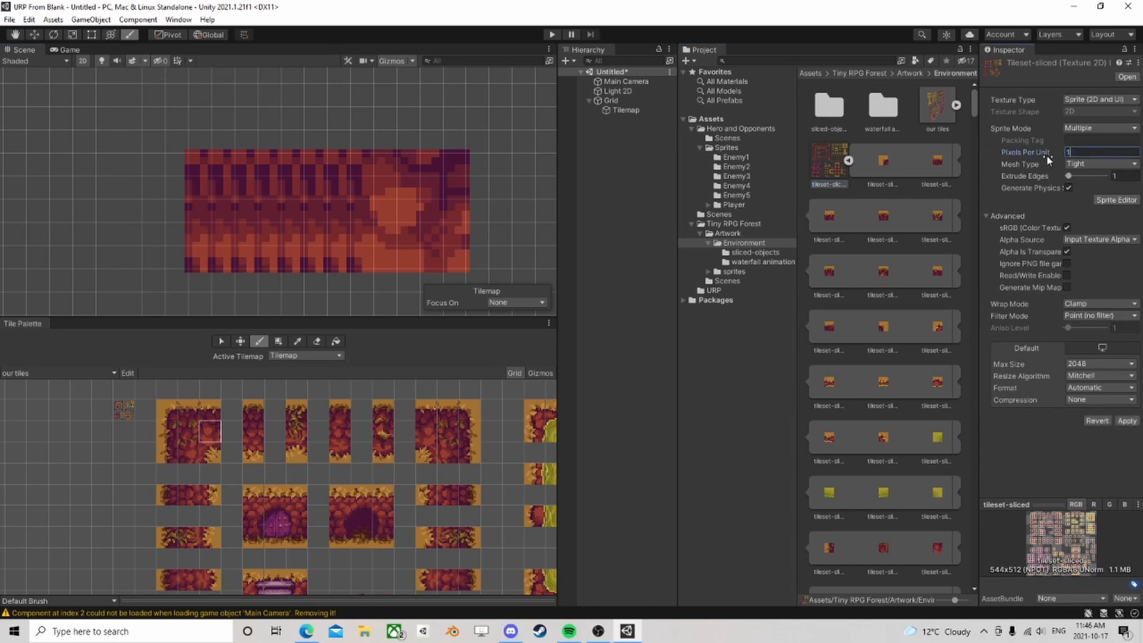
pyautogui.click(1130, 421)
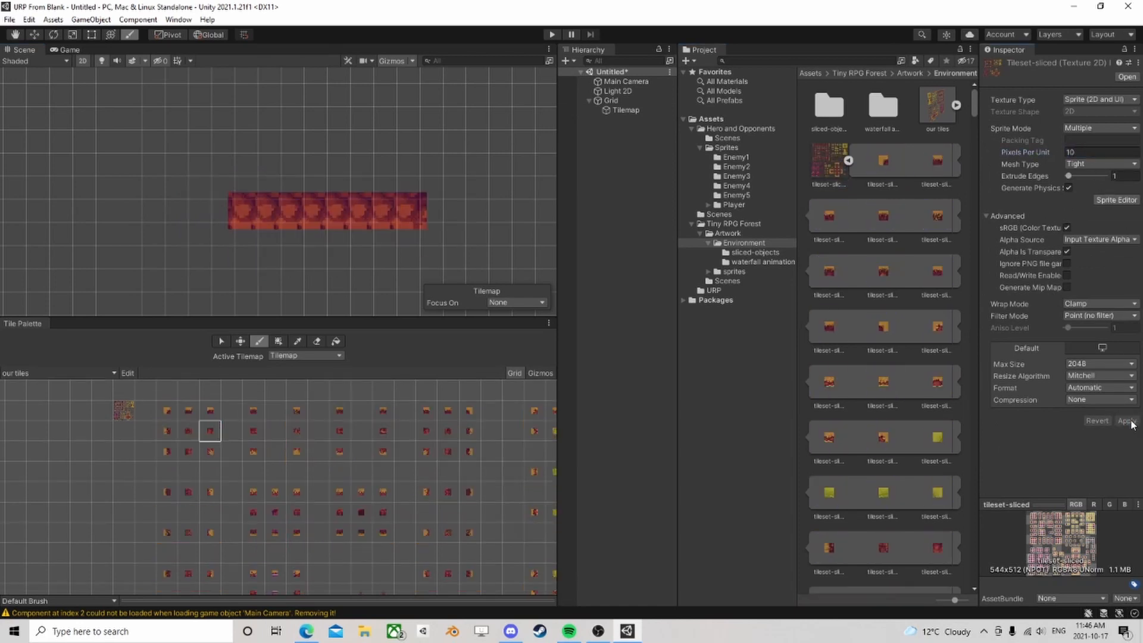
pyautogui.moveTo(1084, 156); pyautogui.dragTo(1021, 156)
pyautogui.write('15')
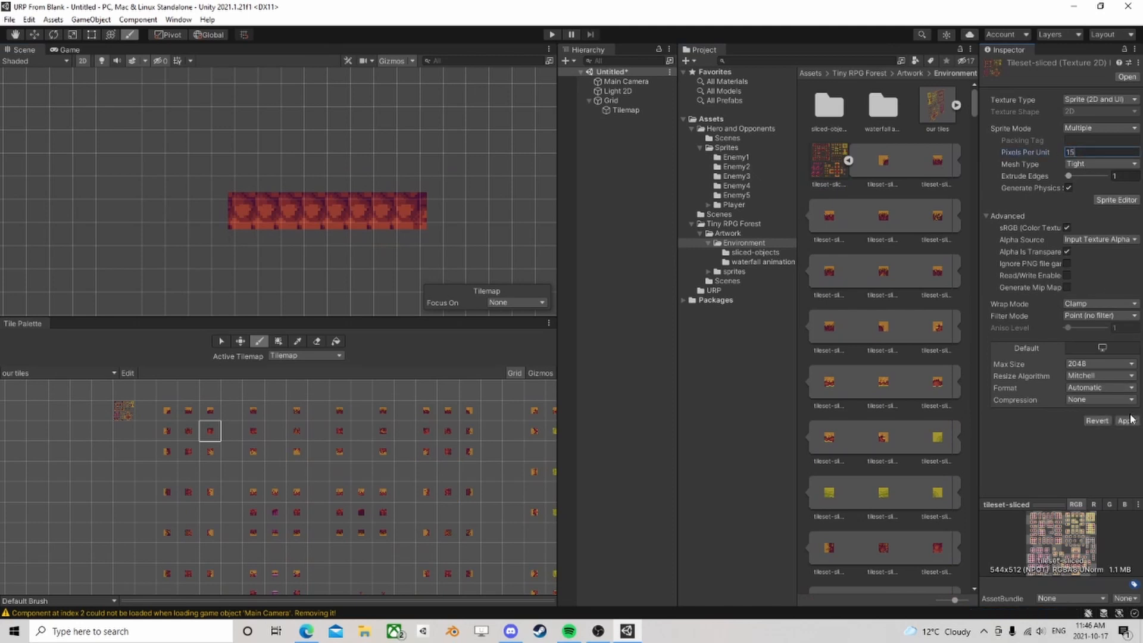
pyautogui.click(1127, 421)
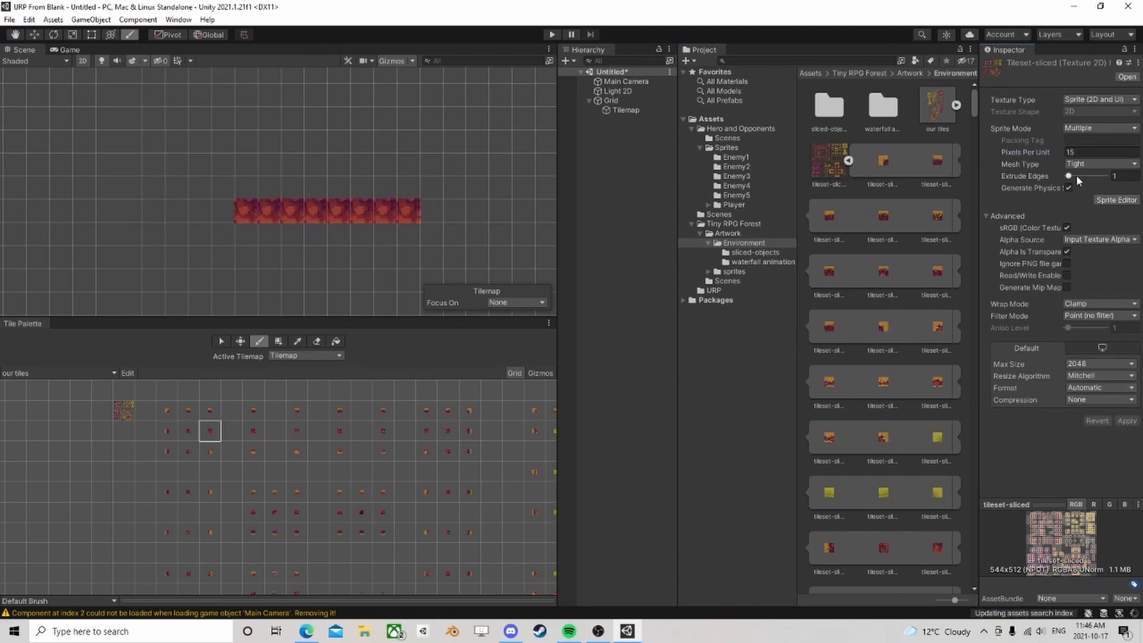
# Step: Try pixels per unit values of 20 and 17 on the tileset-sliced texture, applying each one
pyautogui.click(1077, 153)
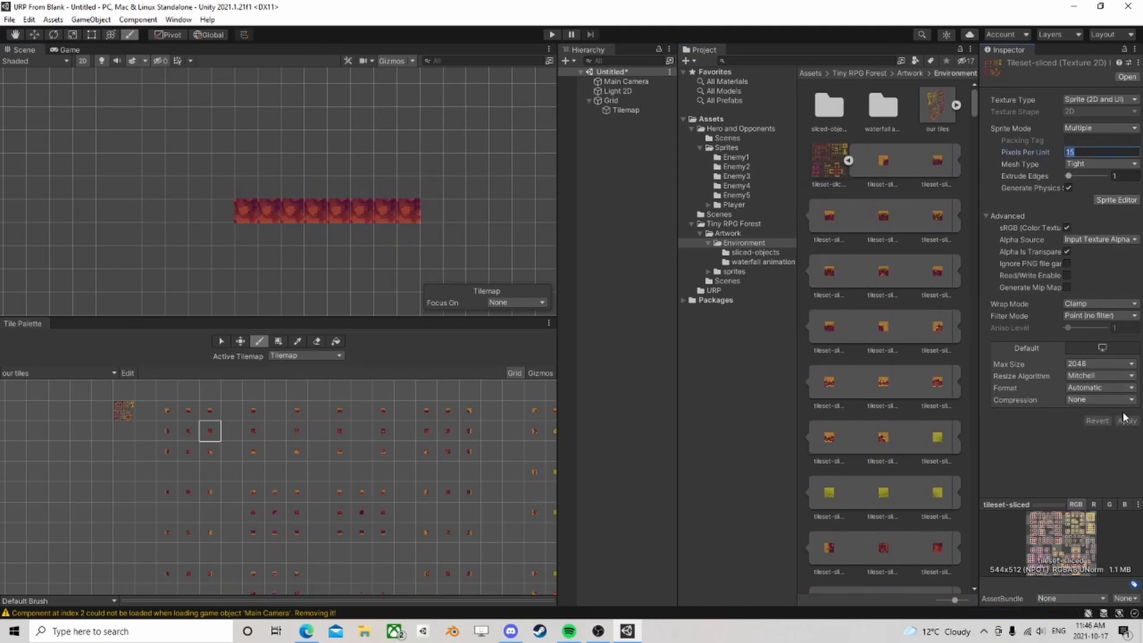
pyautogui.write('20')
pyautogui.click(1127, 420)
pyautogui.click(1070, 152)
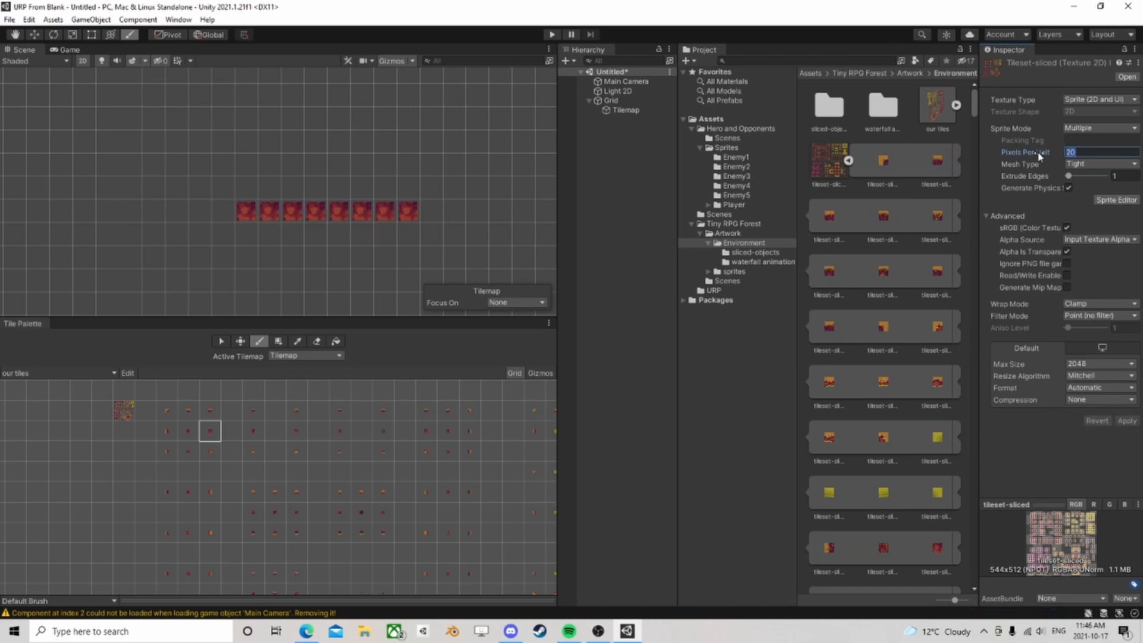
pyautogui.write('17')
pyautogui.click(1126, 421)
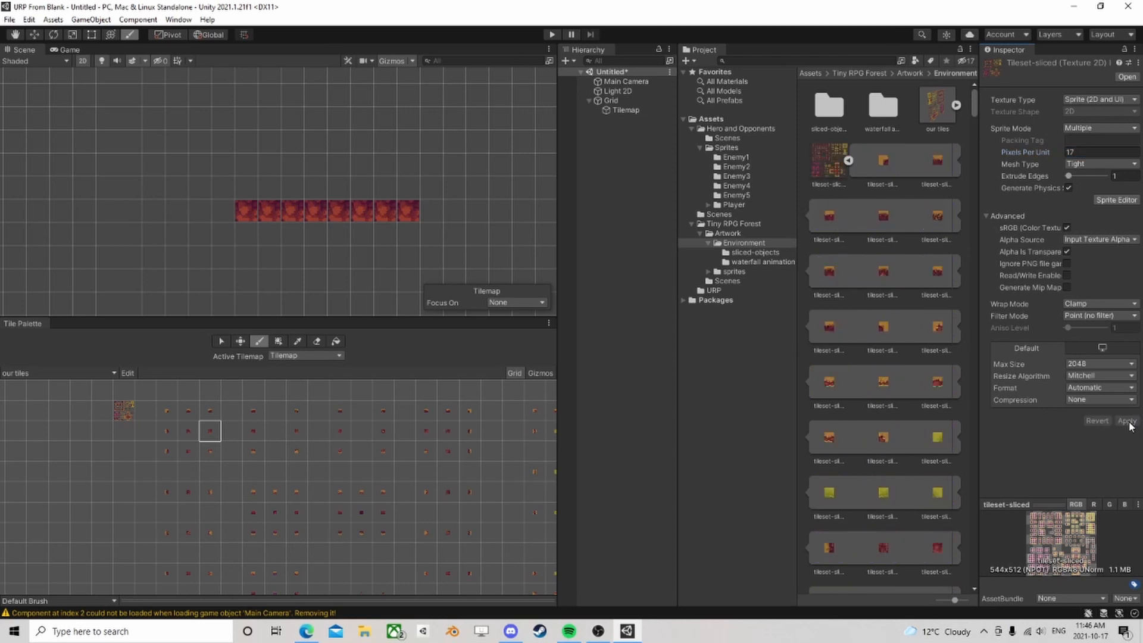
# Step: Inspect the gaps between the painted tiles, set the tileset-sliced texture to 16 pixels per unit and apply it
pyautogui.click(409, 166)
pyautogui.scroll(3, 381, 178)
pyautogui.scroll(2, 381, 179)
pyautogui.hotkey('ctrl', 'z')
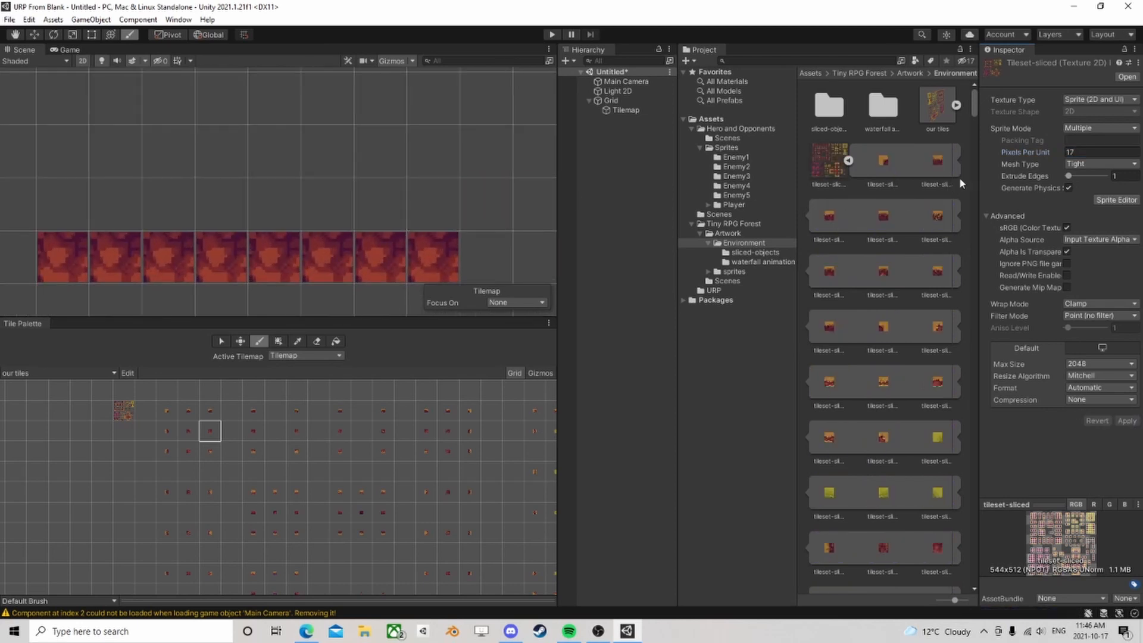
pyautogui.write('16')
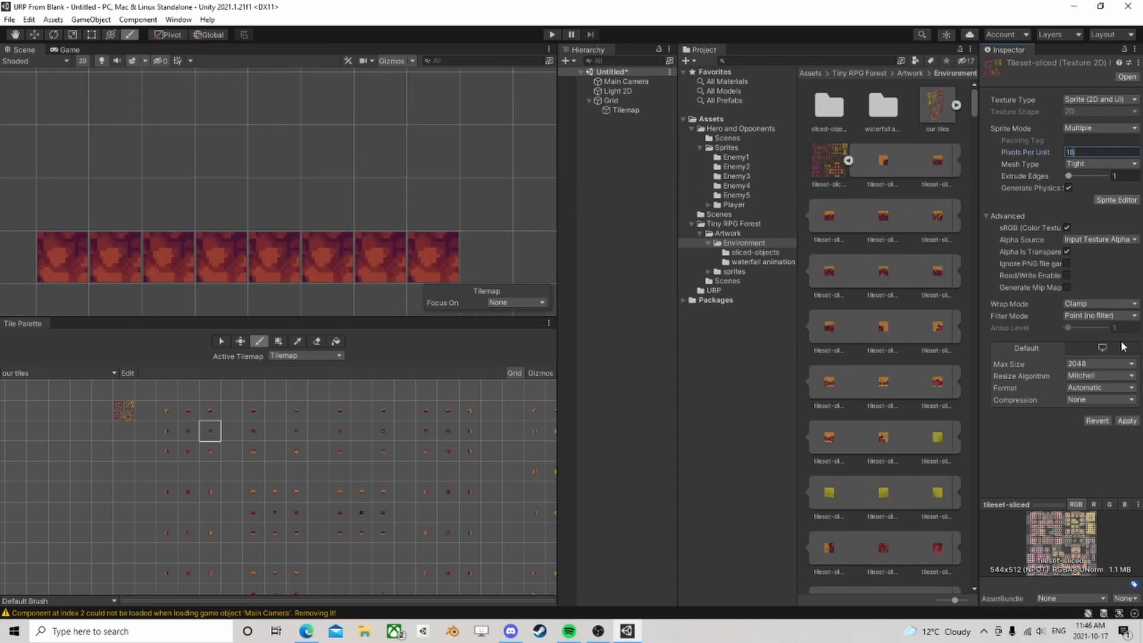
pyautogui.click(1127, 421)
# Step: Extend the painted row of red rock tiles by four tiles at its right end
pyautogui.scroll(-2, 312, 250)
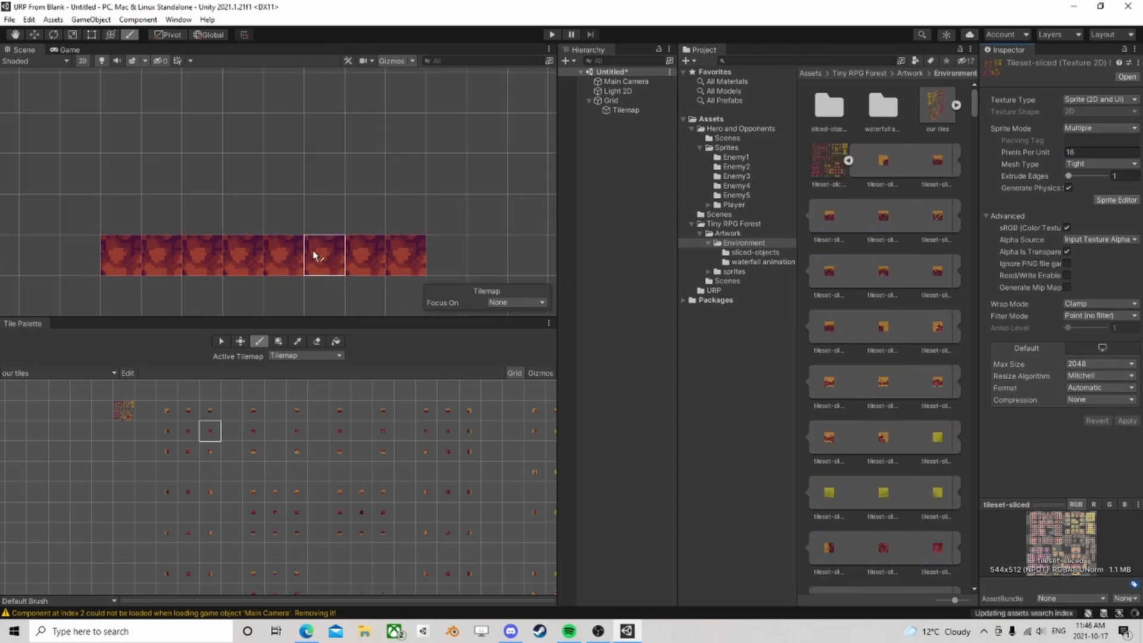
pyautogui.moveTo(261, 273)
pyautogui.mouseDown(button='middle')
pyautogui.moveTo(178, 177)
pyautogui.moveTo(138, 203)
pyautogui.mouseUp(button='middle')
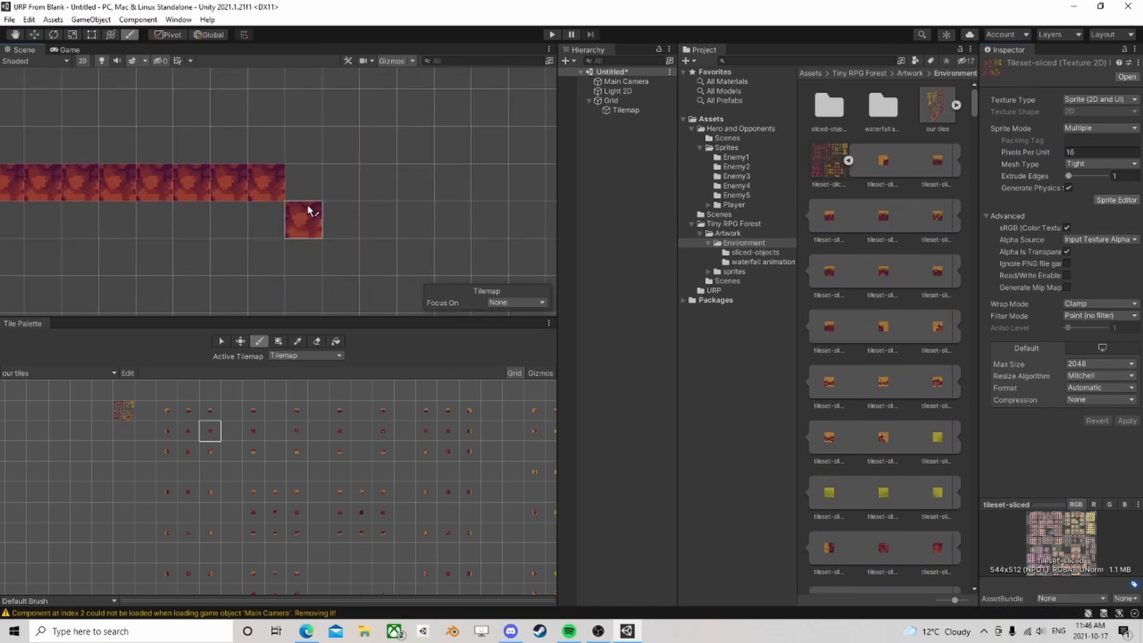
pyautogui.moveTo(303, 183); pyautogui.dragTo(417, 183)
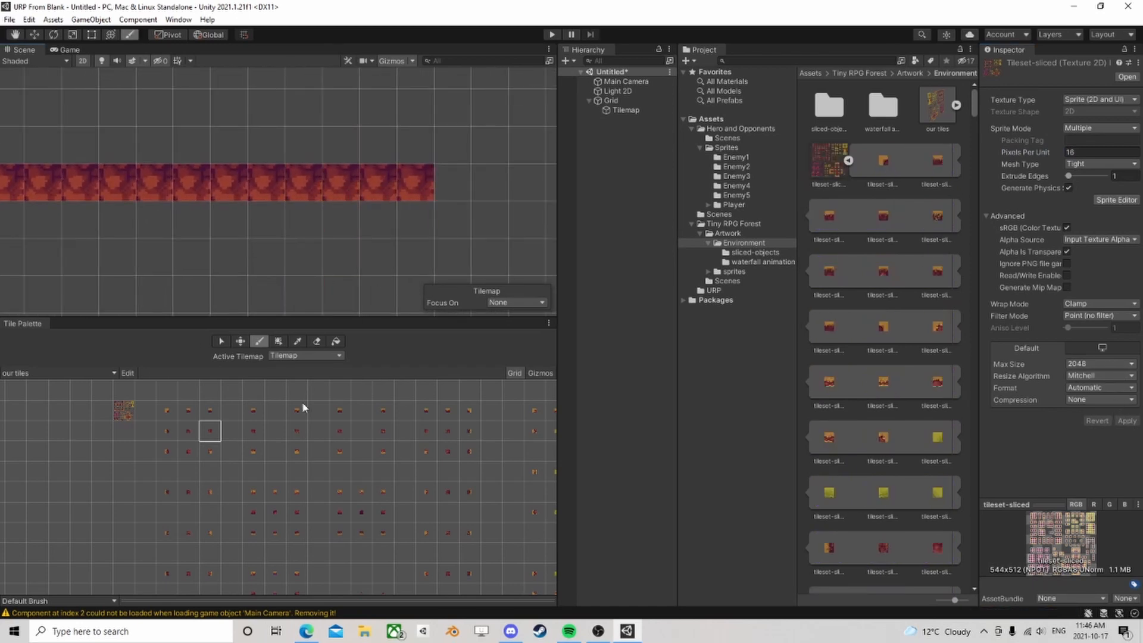
# Step: Pick the left-edge rock tile, rotate it so its orange border faces right, and paint a three-tile column down from the row's right end
pyautogui.click(167, 431)
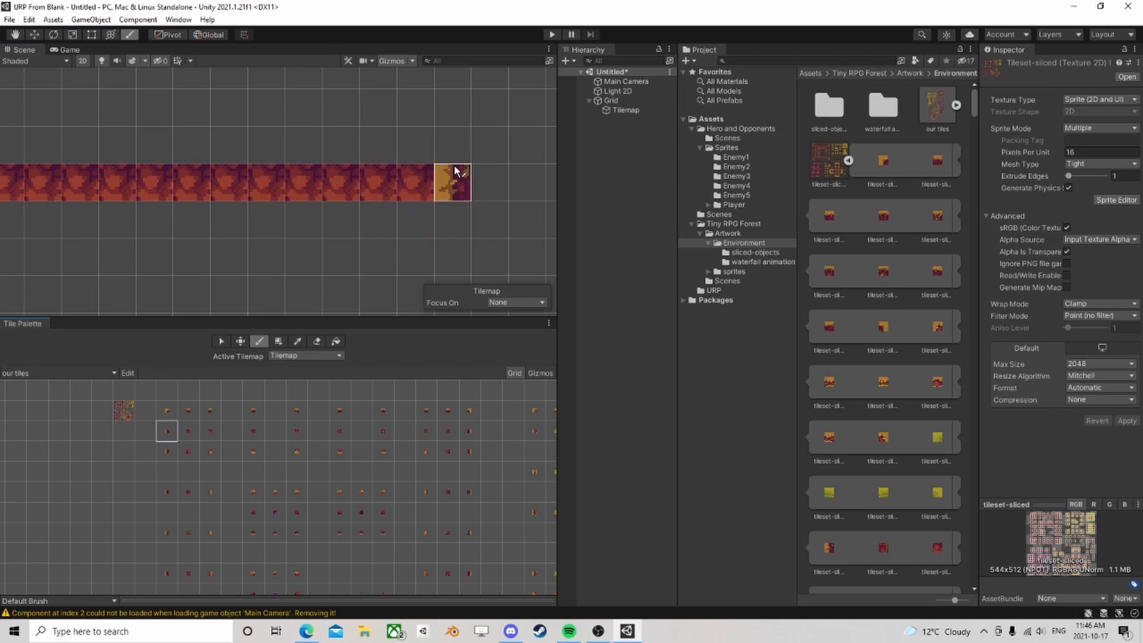
pyautogui.press('[')
pyautogui.press(']')
pyautogui.press(']')
pyautogui.press(']')
pyautogui.press(']')
pyautogui.press(']')
pyautogui.press(']')
pyautogui.press(']')
pyautogui.press(']')
pyautogui.press(']')
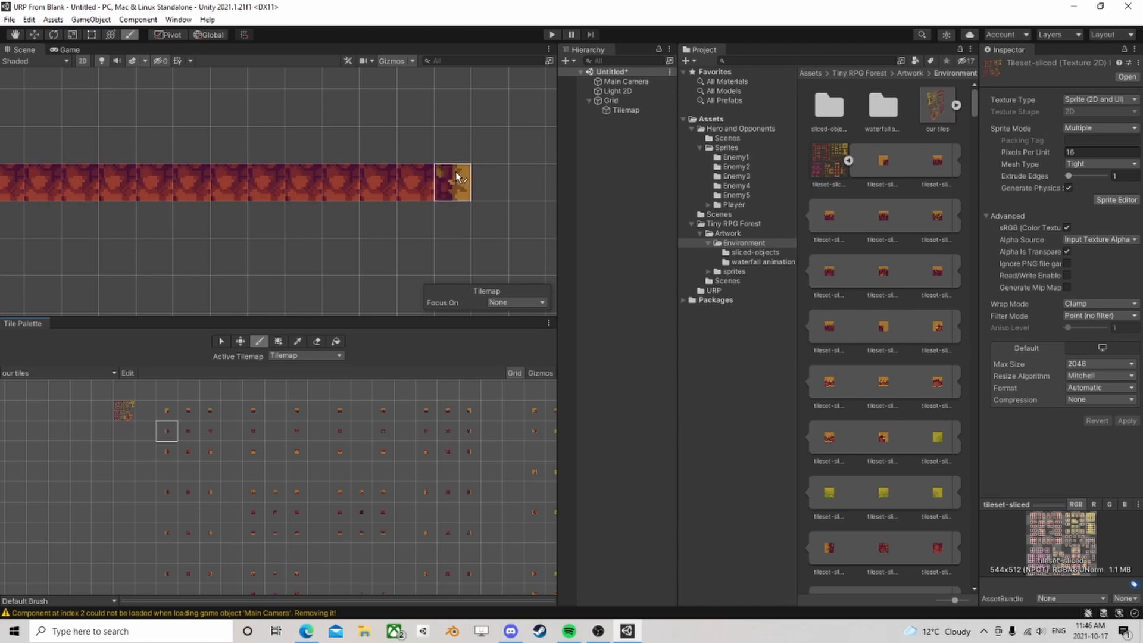
pyautogui.moveTo(451, 222); pyautogui.dragTo(452, 260)
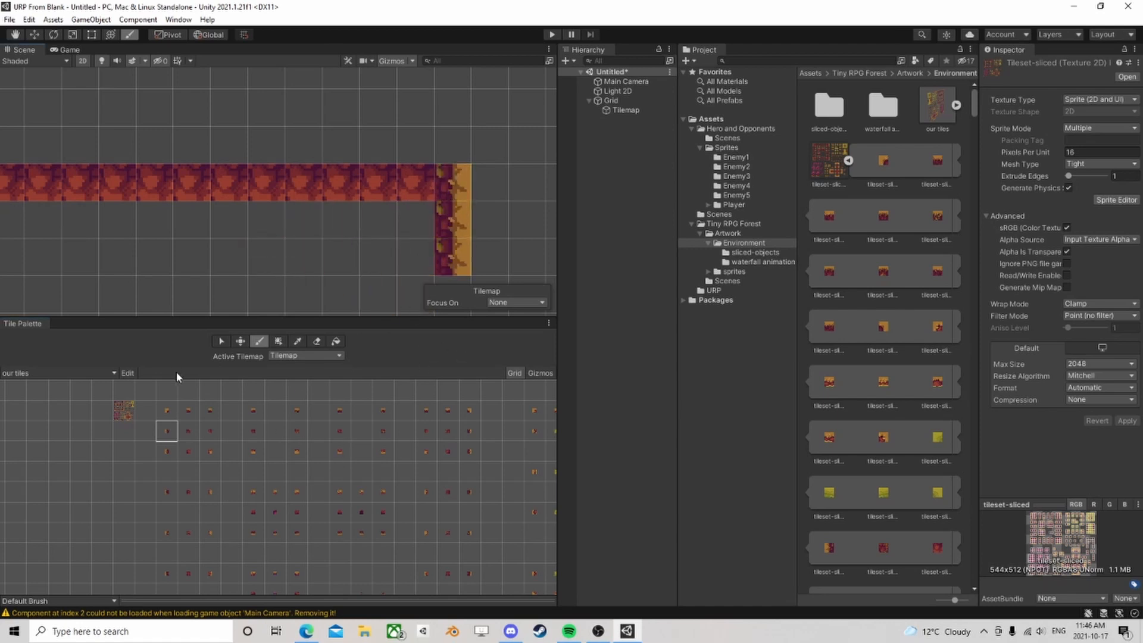
# Step: Try a cell size X of 1.09 on the Grid object and reset it to 1
pyautogui.click(611, 100)
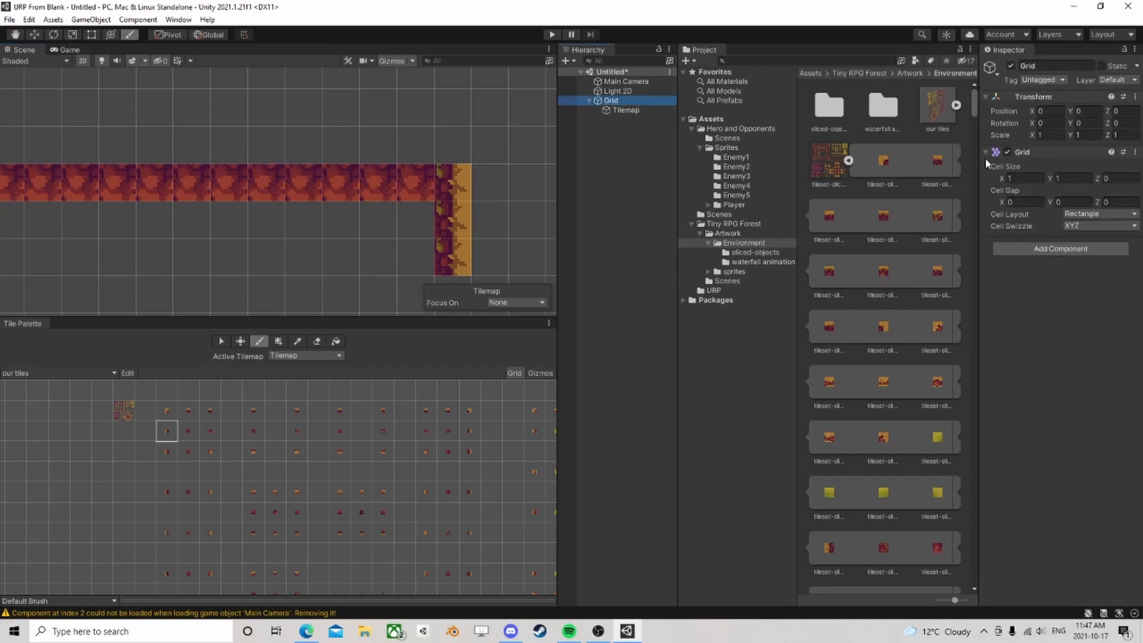
pyautogui.scroll(-2, 357, 202)
pyautogui.moveTo(332, 216)
pyautogui.mouseDown(button='middle')
pyautogui.moveTo(339, 164)
pyautogui.moveTo(342, 182)
pyautogui.mouseUp(button='middle')
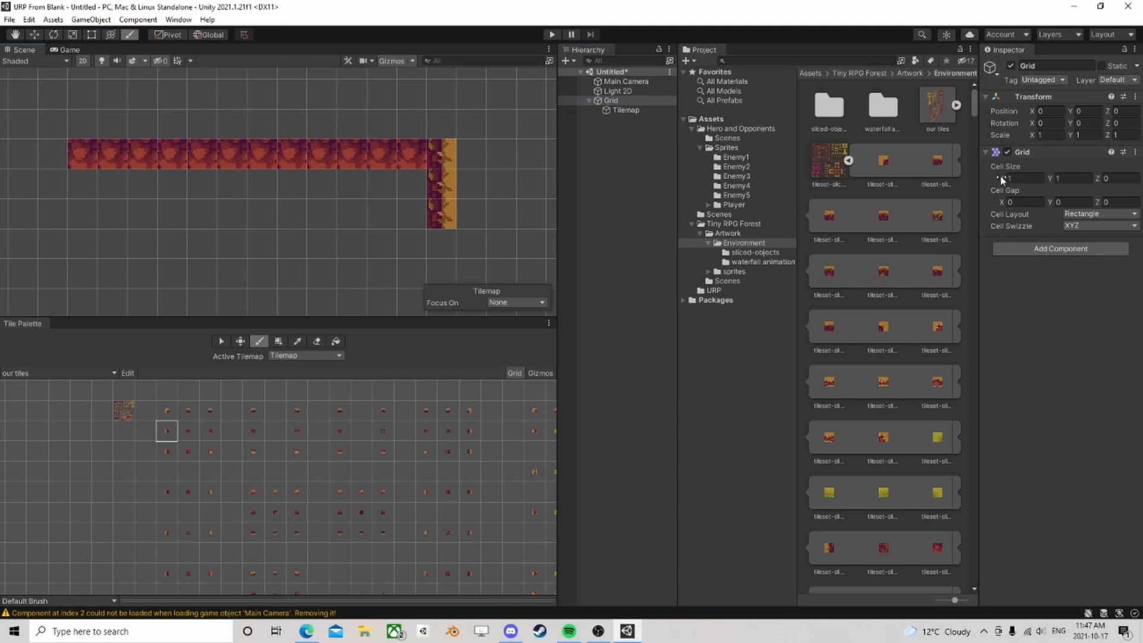
pyautogui.moveTo(1001, 180); pyautogui.dragTo(1002, 181)
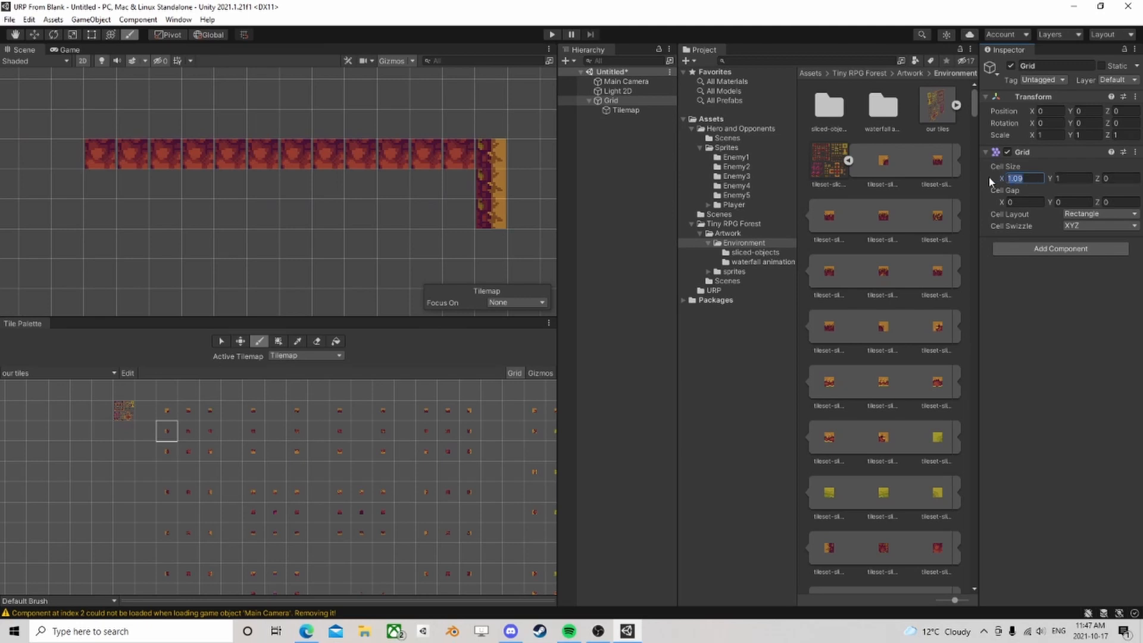
pyautogui.write('1')
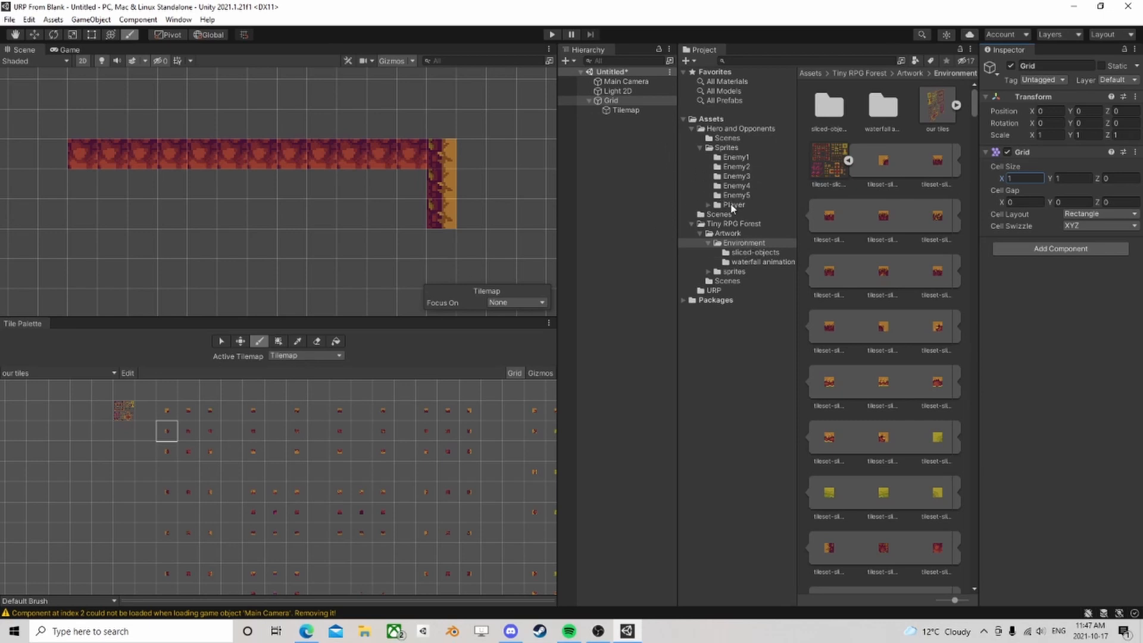
# Step: Try 4 pixels per unit on the tileset-sliced texture and apply it
pyautogui.click(831, 165)
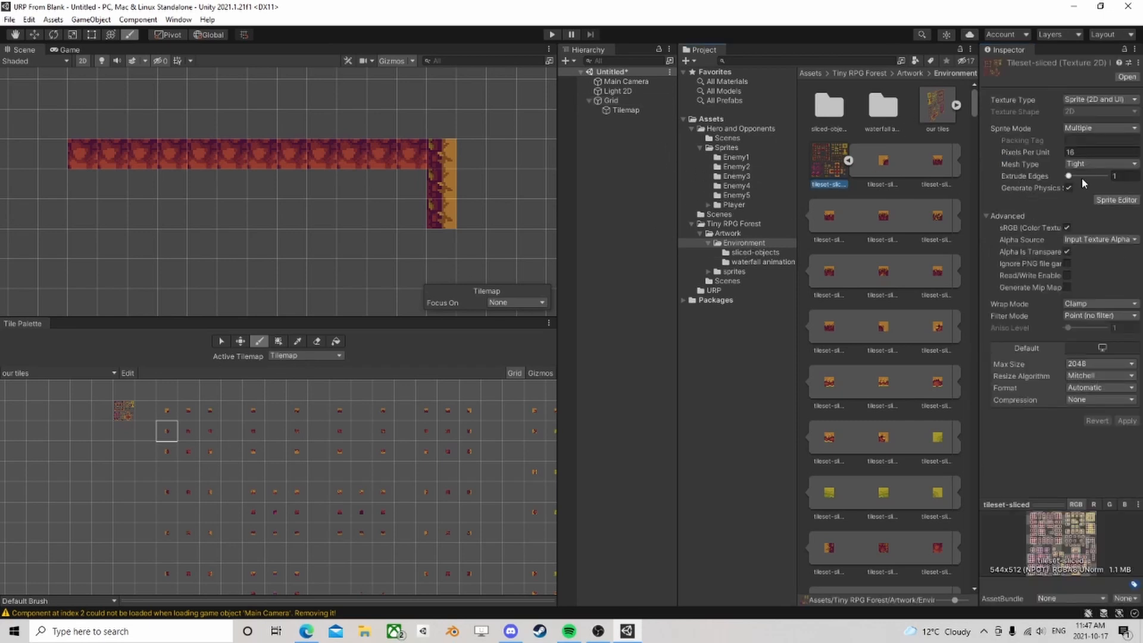
pyautogui.click(1032, 159)
pyautogui.write('4')
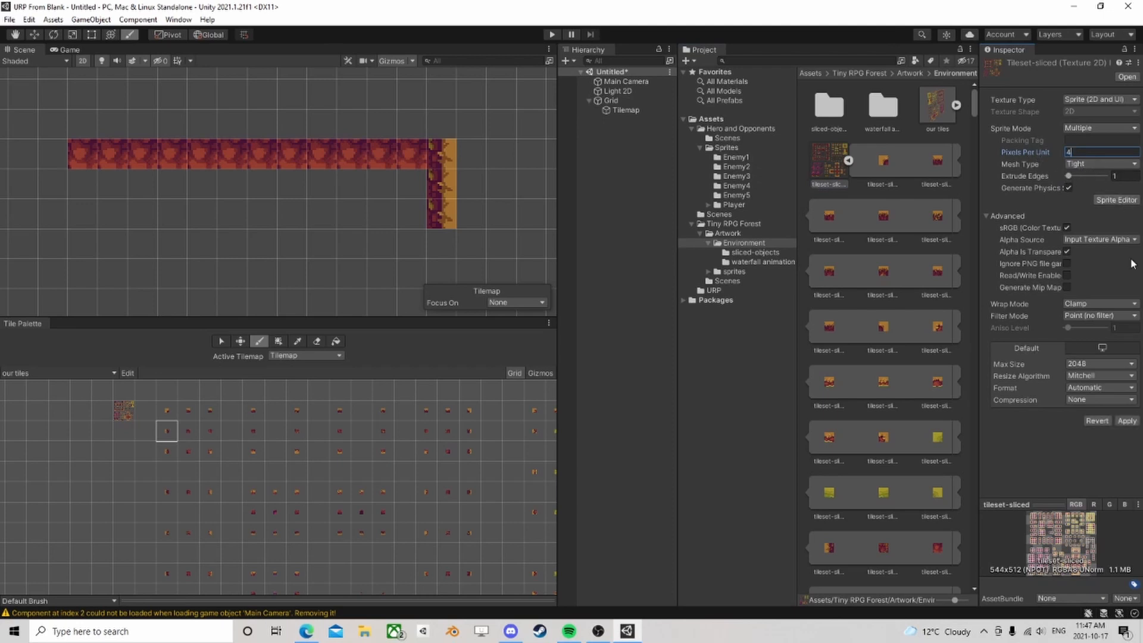
pyautogui.click(1115, 423)
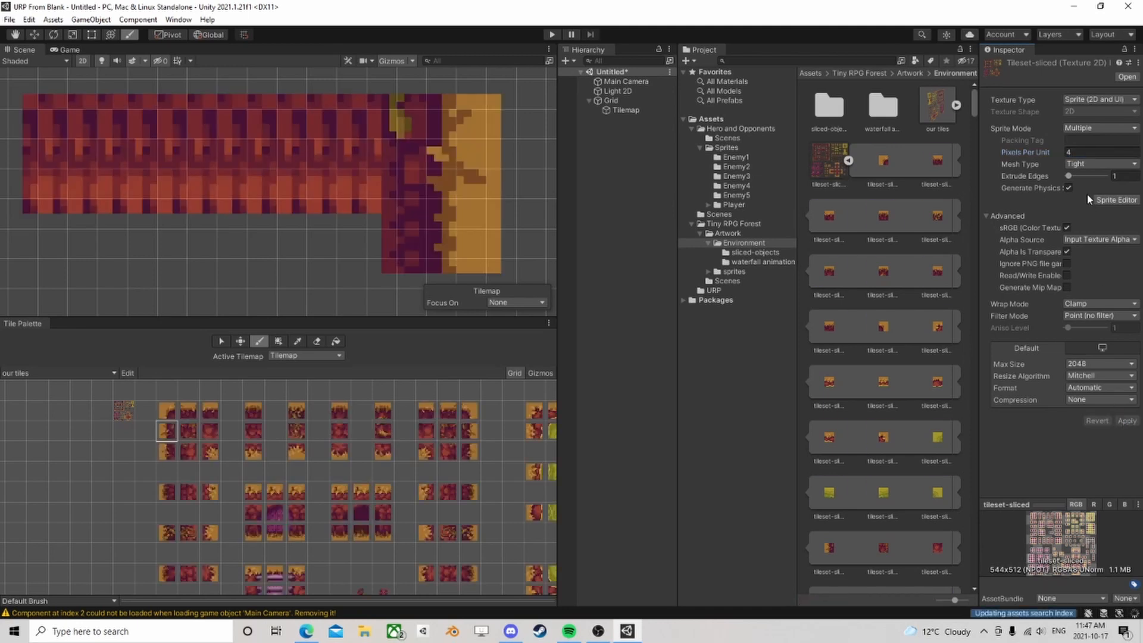
# Step: Set the tileset-sliced texture to 3 pixels per unit, apply it and check how the painted tiles scale in the scene
pyautogui.click(1078, 152)
pyautogui.write('3')
pyautogui.click(1126, 420)
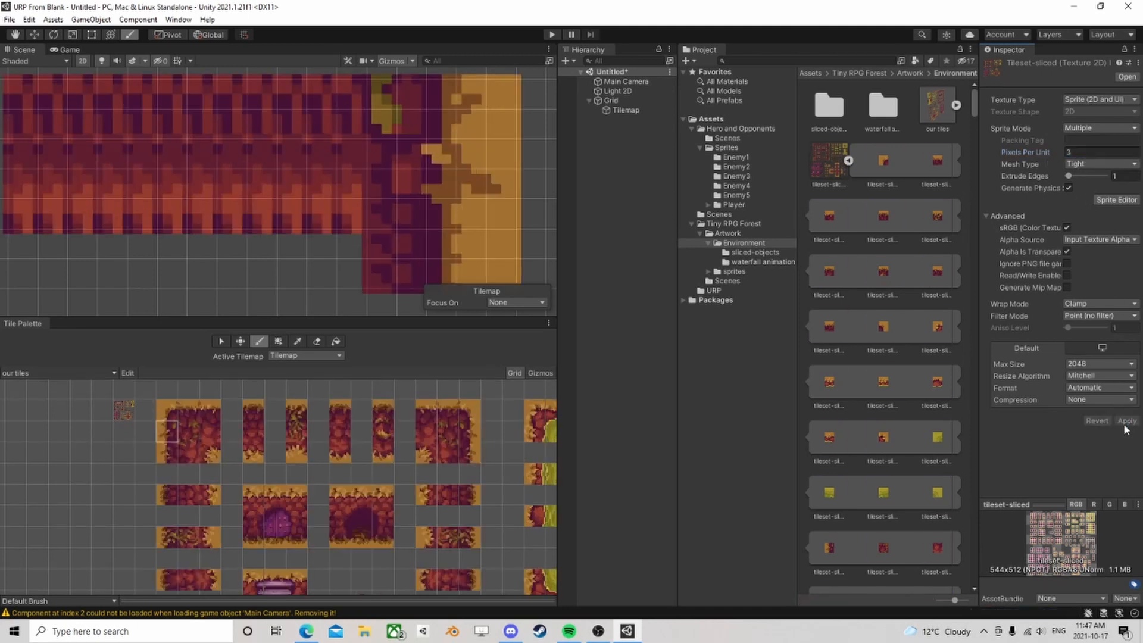
pyautogui.scroll(-2, 329, 191)
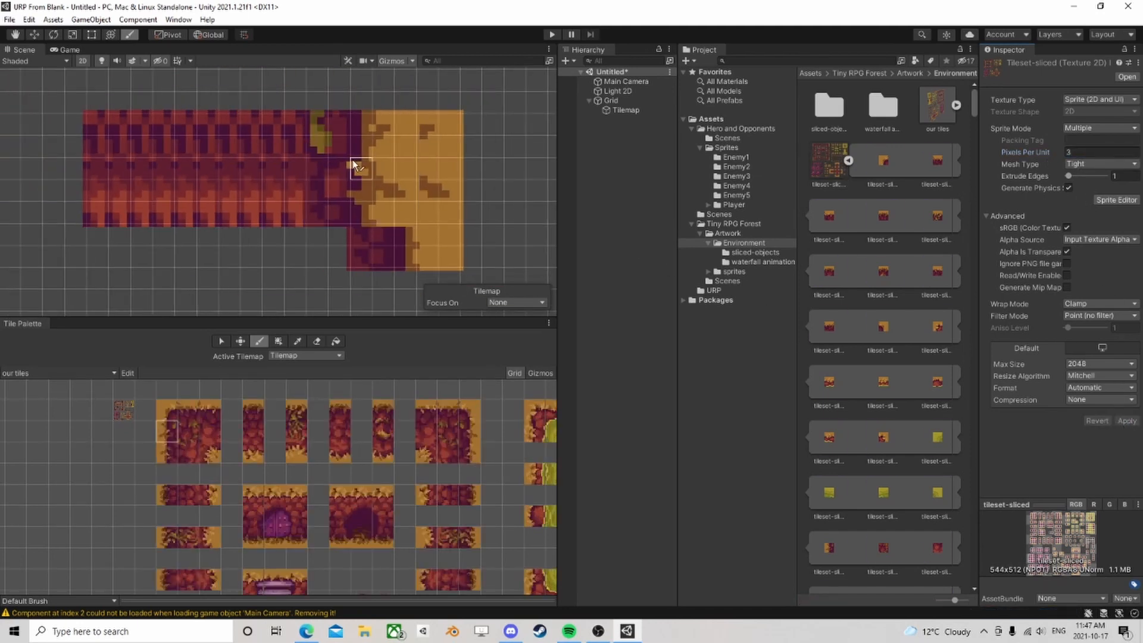
pyautogui.scroll(-2, 316, 192)
pyautogui.scroll(-1, 315, 191)
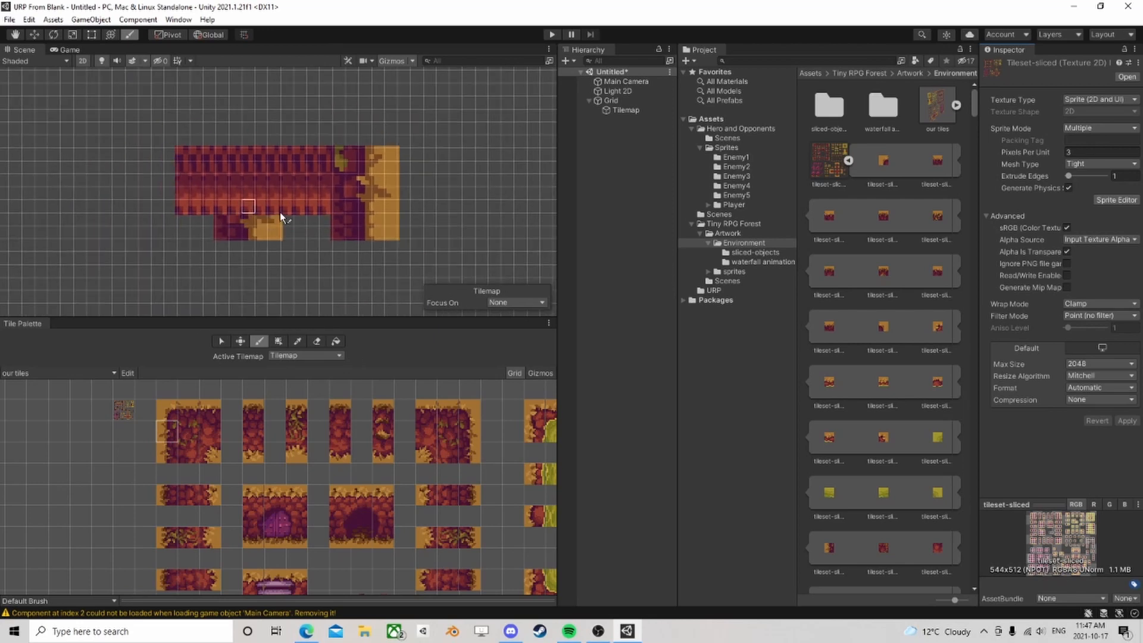
# Step: Set the Grid object's cell size to 5 in X and Y and check how the painted tiles line up
pyautogui.click(610, 101)
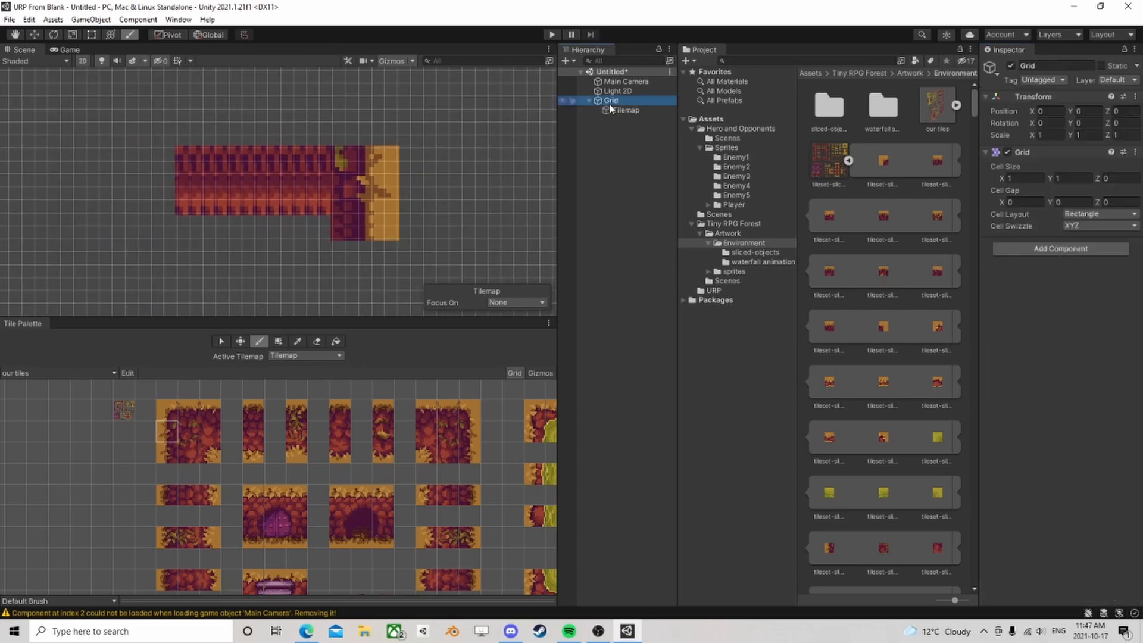
pyautogui.click(1021, 178)
pyautogui.write('5')
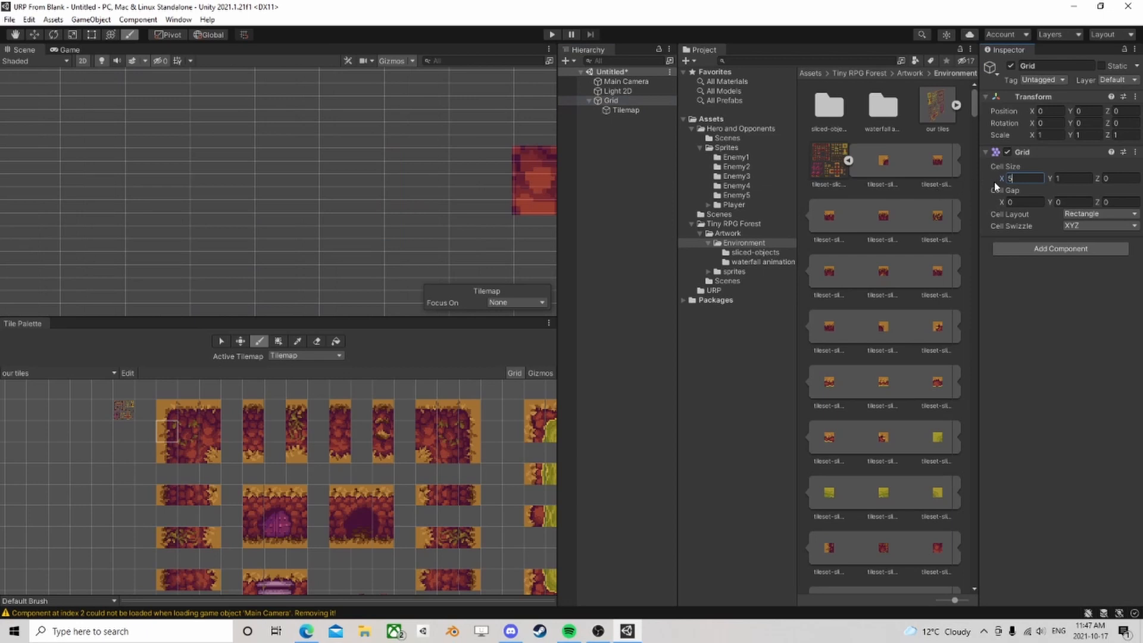
pyautogui.click(1052, 179)
pyautogui.write('5')
pyautogui.scroll(-1, 433, 207)
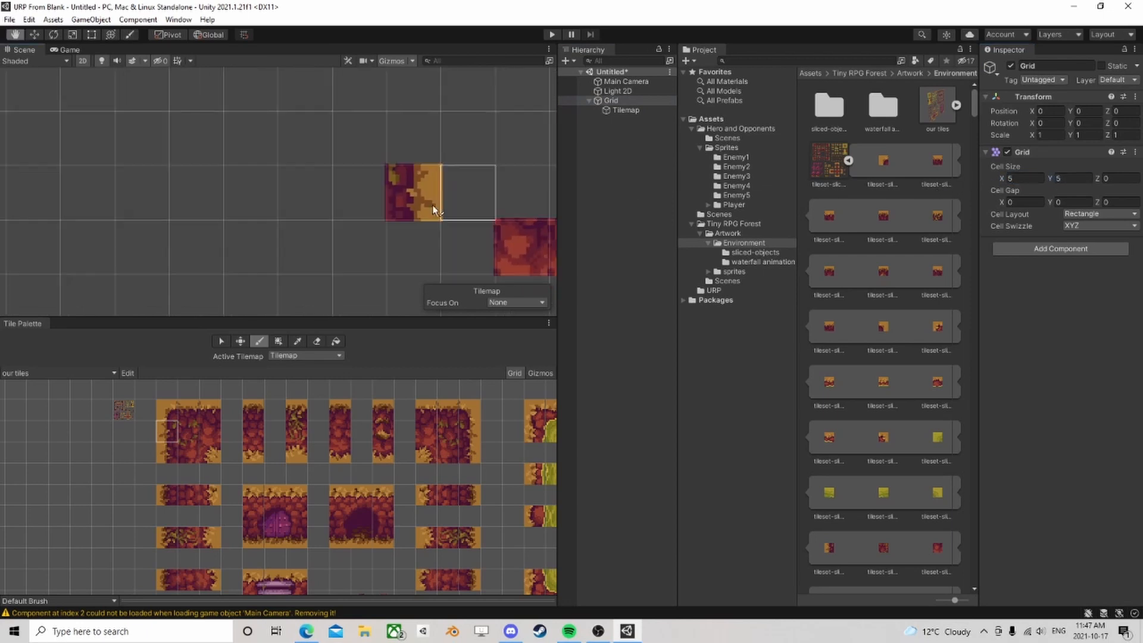
pyautogui.moveTo(433, 207); pyautogui.dragTo(177, 149, button='middle')
pyautogui.scroll(3, 250, 183)
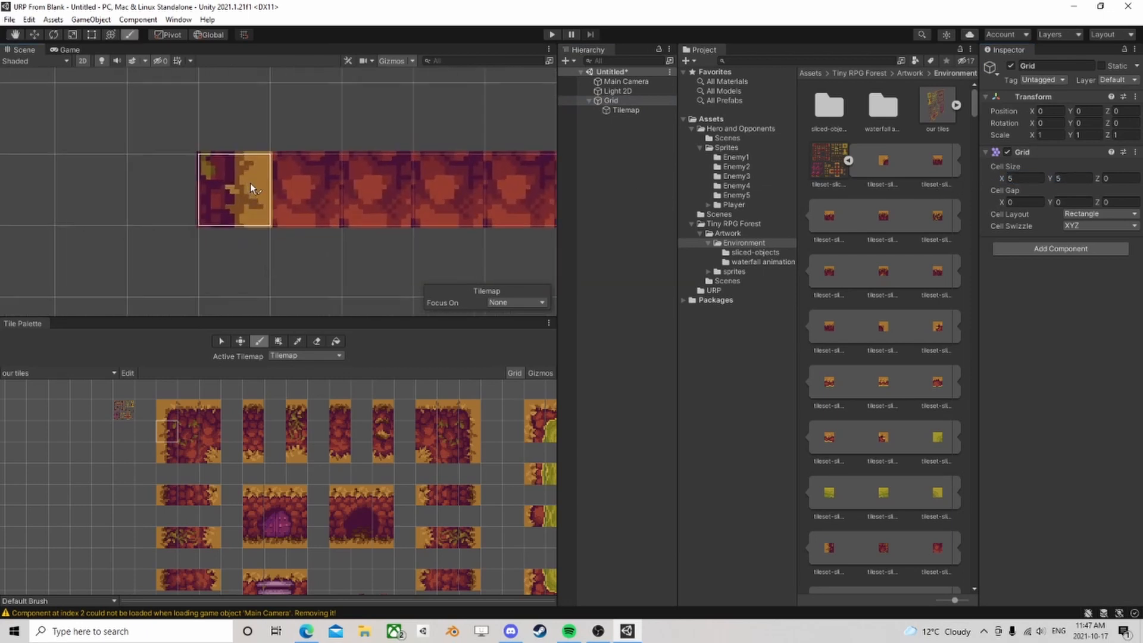
# Step: Try Grid cell sizes of 4 and 4.5 in X, then 5.5 in both X and Y
pyautogui.click(1021, 178)
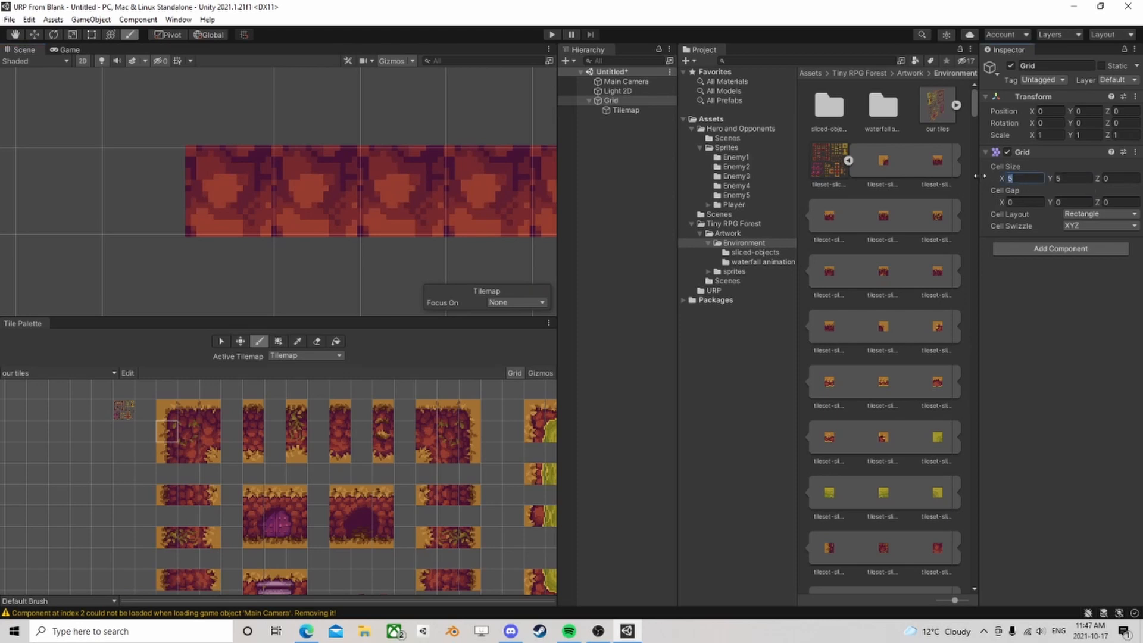
pyautogui.write('4')
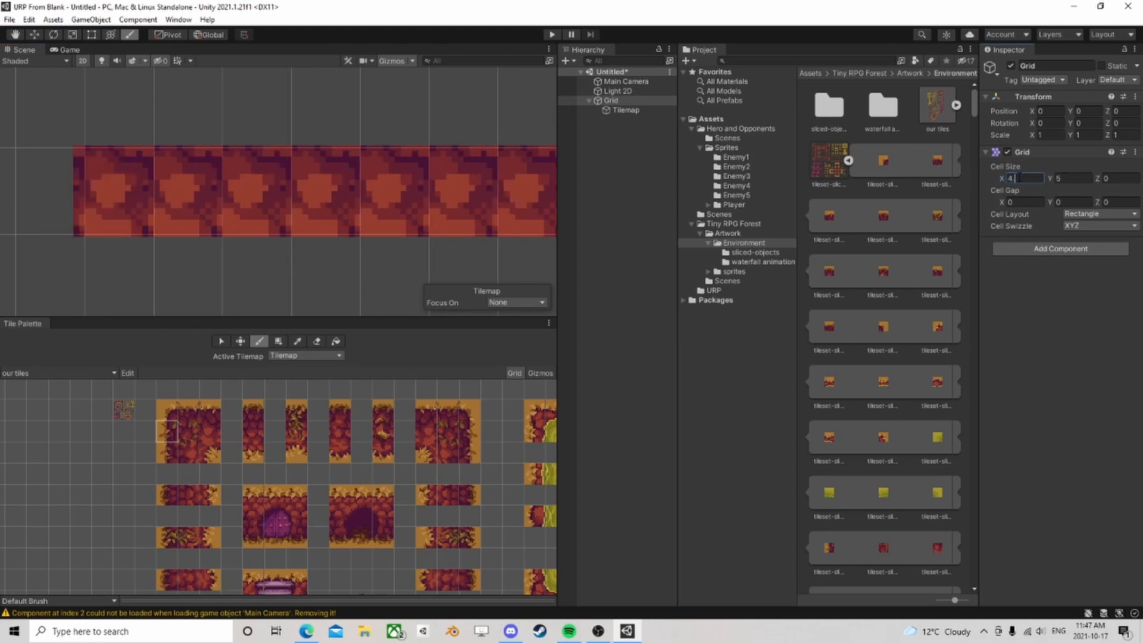
pyautogui.write('.5')
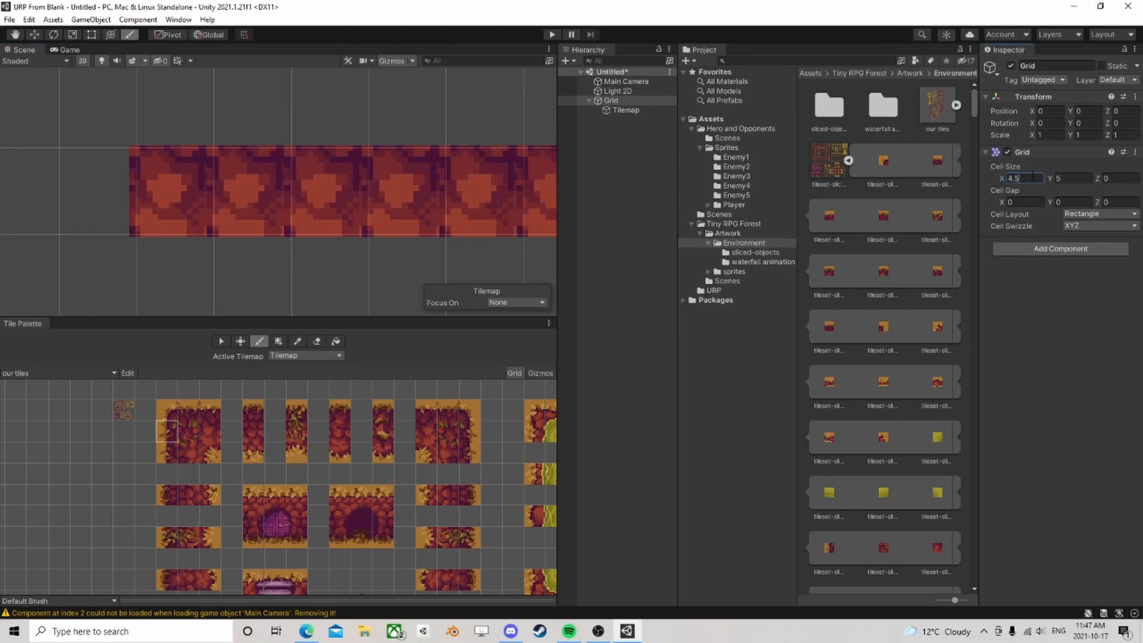
pyautogui.write('5.5')
pyautogui.press('Tab')
pyautogui.write('5.5')
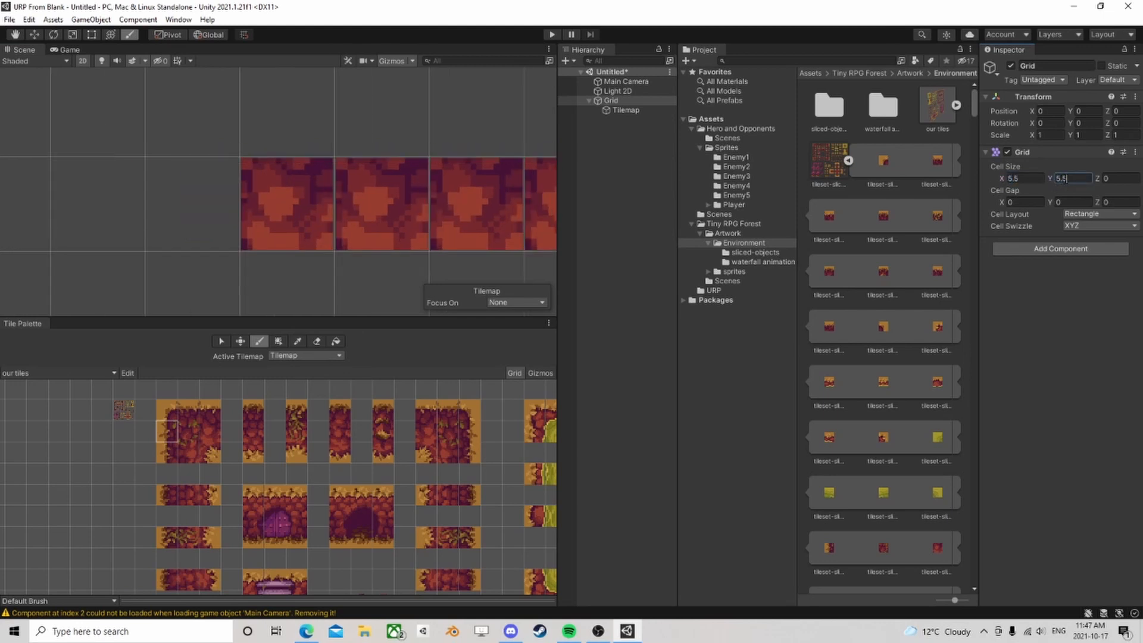
# Step: Set the Grid object's cell size to 5.25 in X and Y and check how the painted tiles line up
pyautogui.press('BackSpace')
pyautogui.write('25')
pyautogui.click(1017, 177)
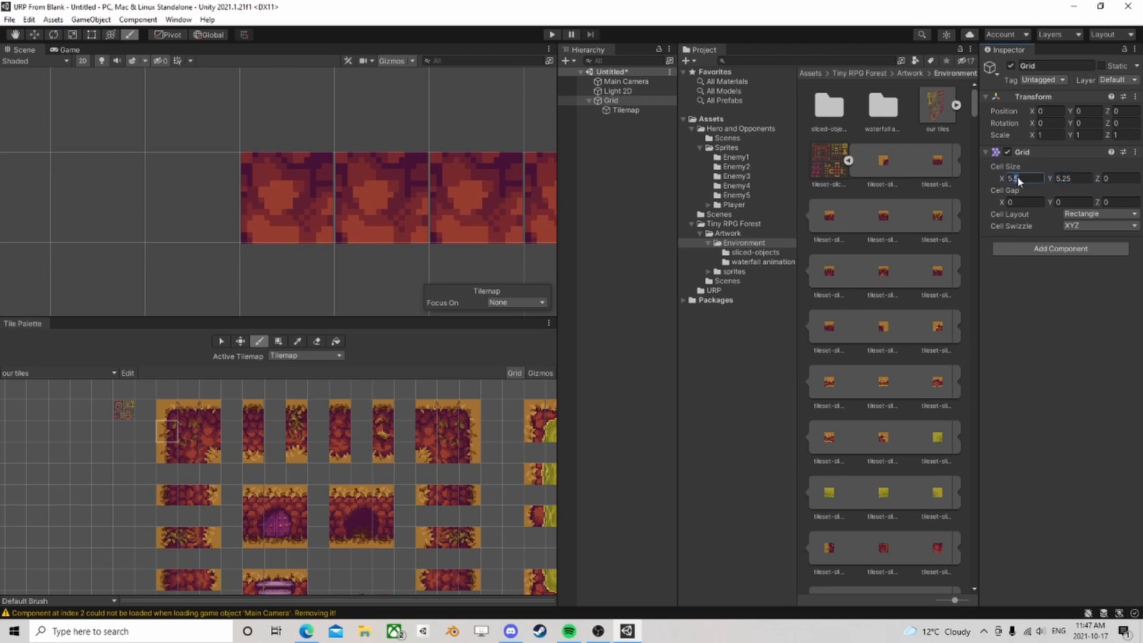
pyautogui.write('5.25')
pyautogui.scroll(-3, 417, 208)
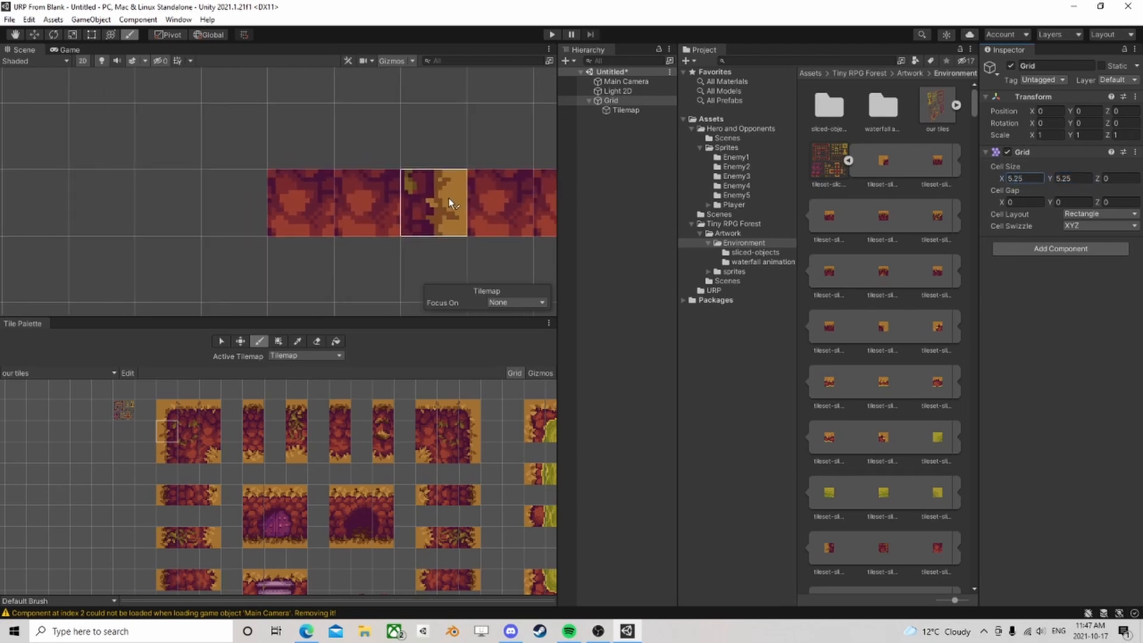
pyautogui.scroll(-3, 463, 192)
pyautogui.moveTo(466, 191); pyautogui.dragTo(145, 168, button='middle')
pyautogui.scroll(-1, 145, 169)
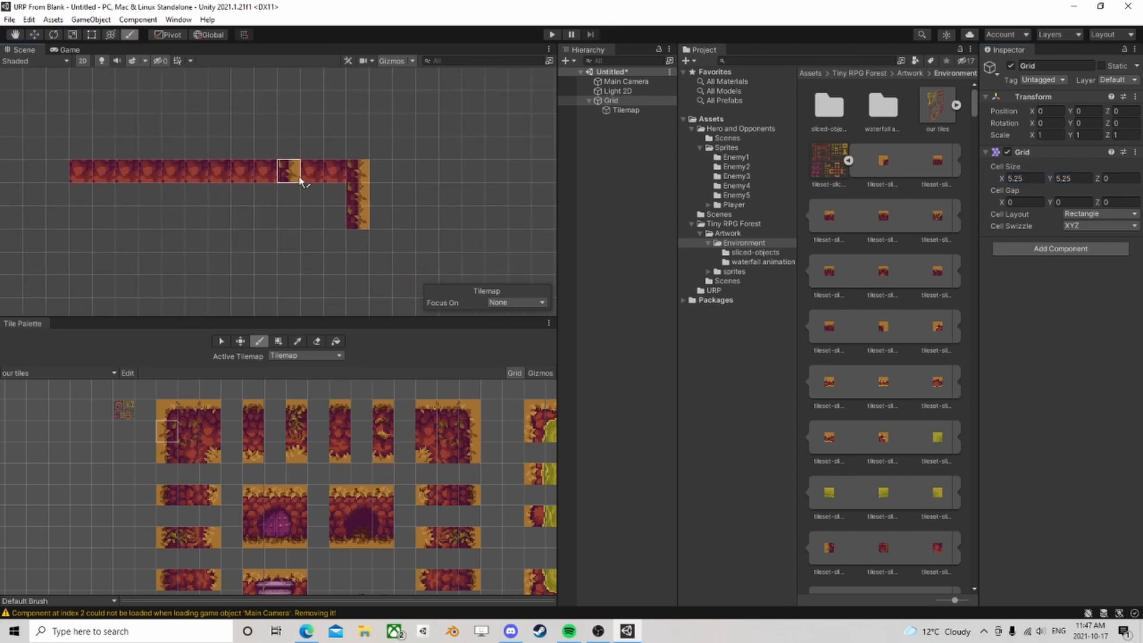
pyautogui.moveTo(387, 181)
pyautogui.mouseDown(button='middle')
pyautogui.moveTo(465, 188)
pyautogui.moveTo(381, 194)
pyautogui.mouseUp(button='middle')
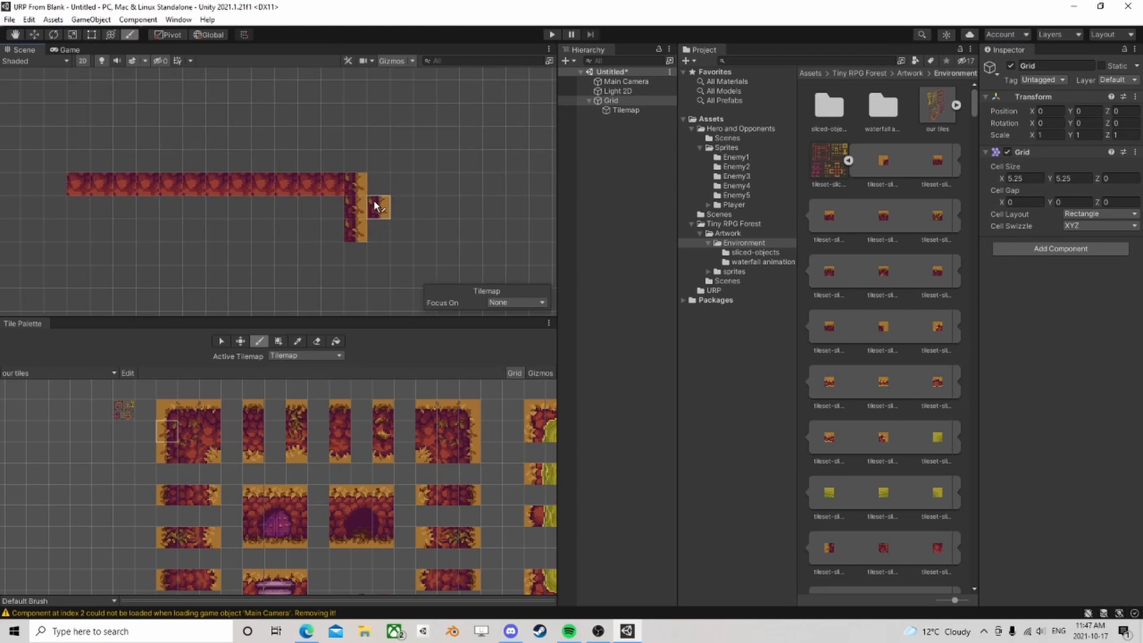
# Step: Paint a row of top-edge tiles above the painted wall and finish its left end with the top-left corner tile
pyautogui.click(179, 412)
pyautogui.moveTo(355, 161); pyautogui.dragTo(155, 158)
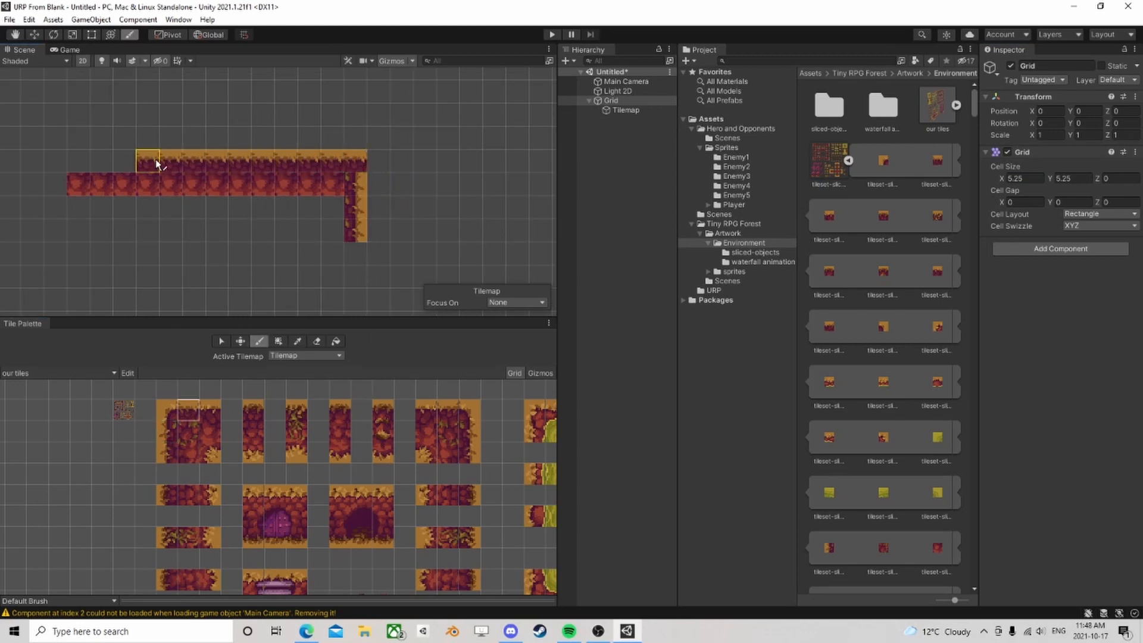
pyautogui.click(160, 415)
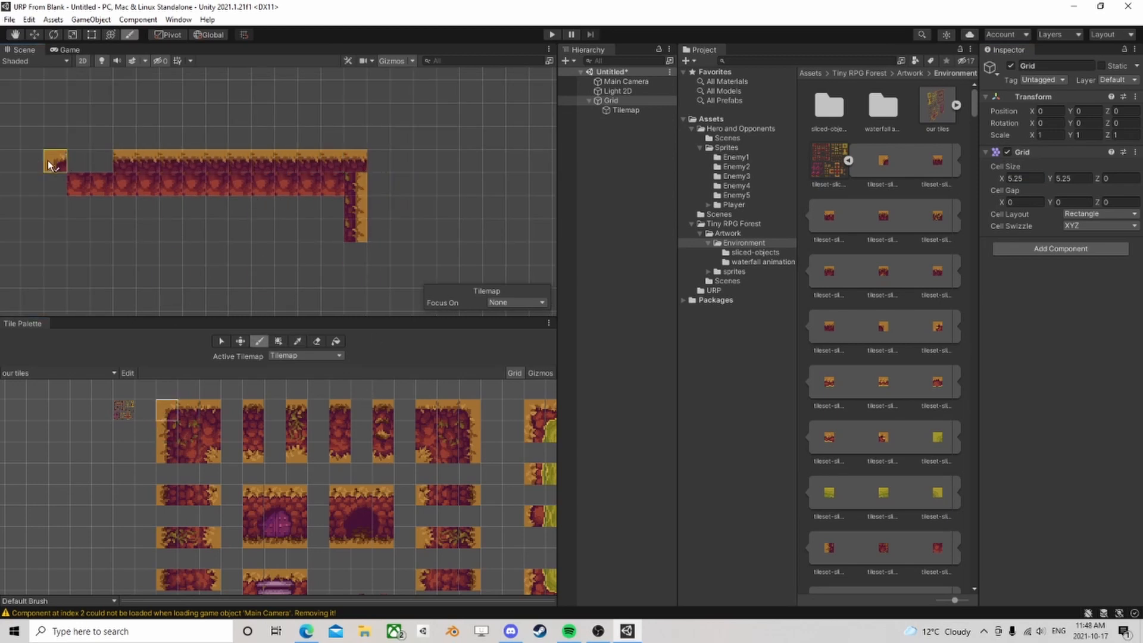
pyautogui.click(188, 410)
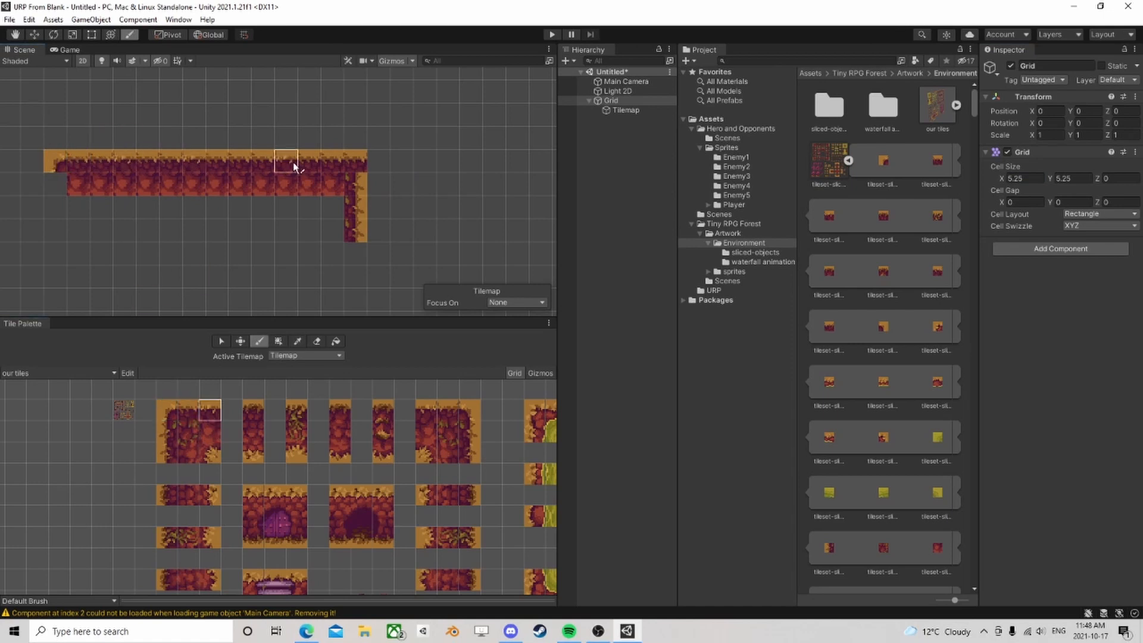
pyautogui.moveTo(404, 283); pyautogui.dragTo(467, 291, button='middle')
# Step: Add a Tilemap Collider 2D component to the Tilemap object and check the collider outlines around the painted tiles
pyautogui.click(626, 110)
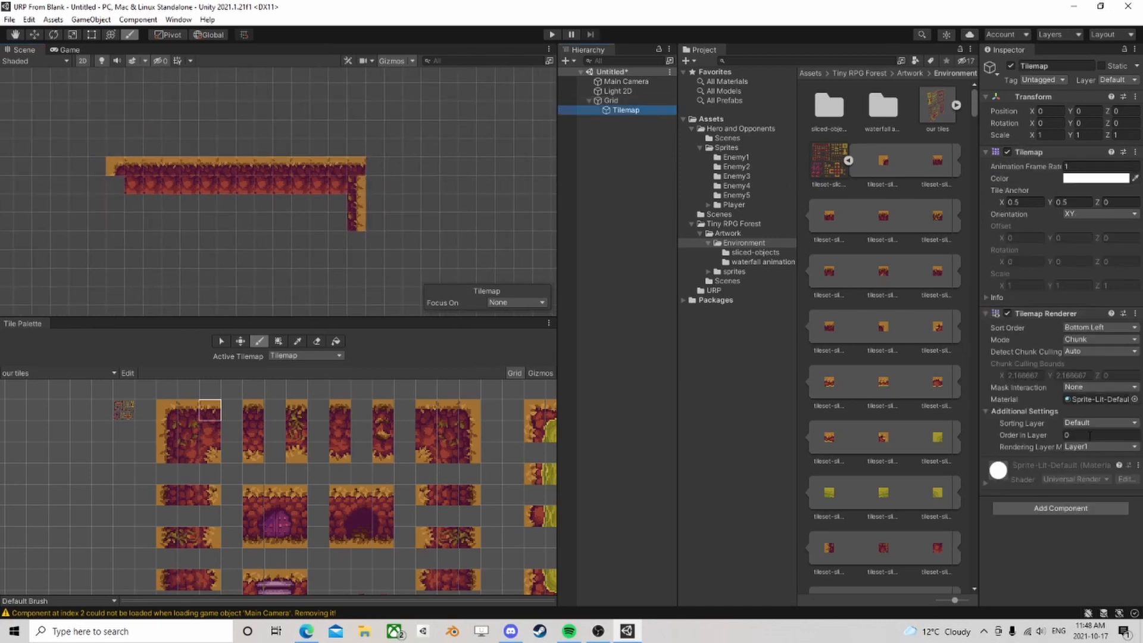
pyautogui.click(1051, 509)
pyautogui.click(1036, 480)
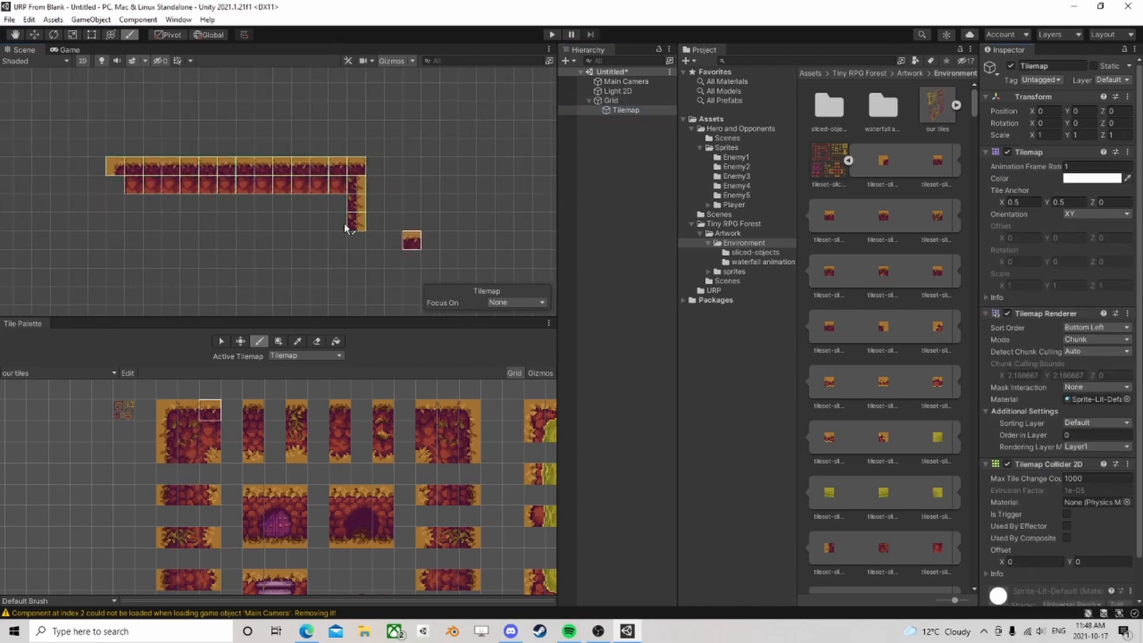
pyautogui.scroll(2, 248, 185)
pyautogui.scroll(3, 341, 198)
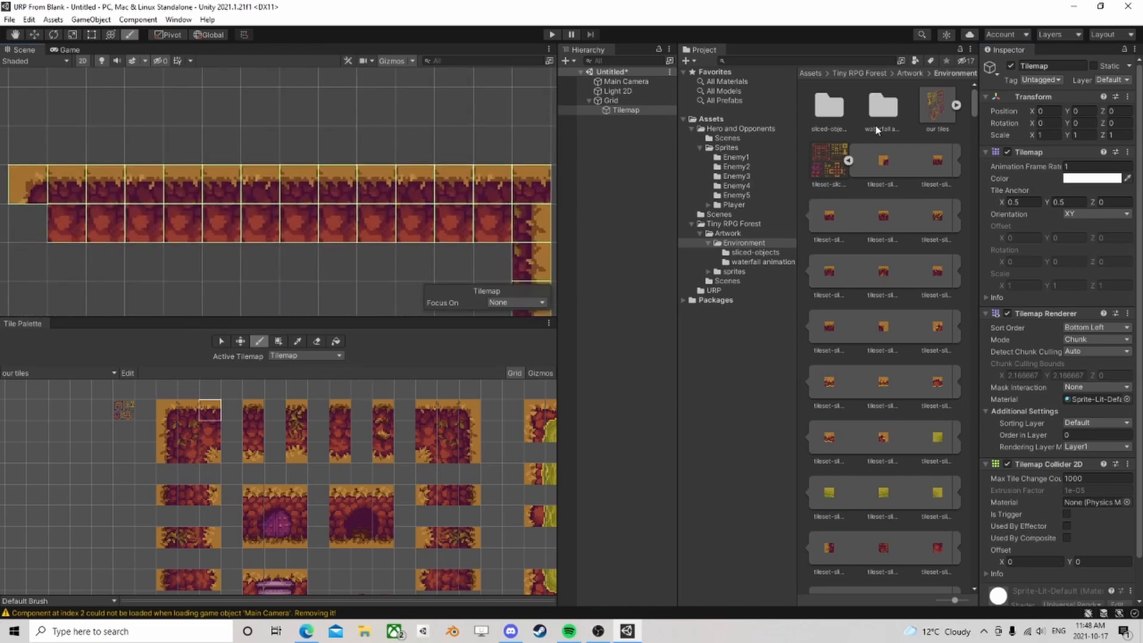
# Step: Examine the Grid cell size of the our tiles palette prefab and the list of available palettes
pyautogui.click(940, 103)
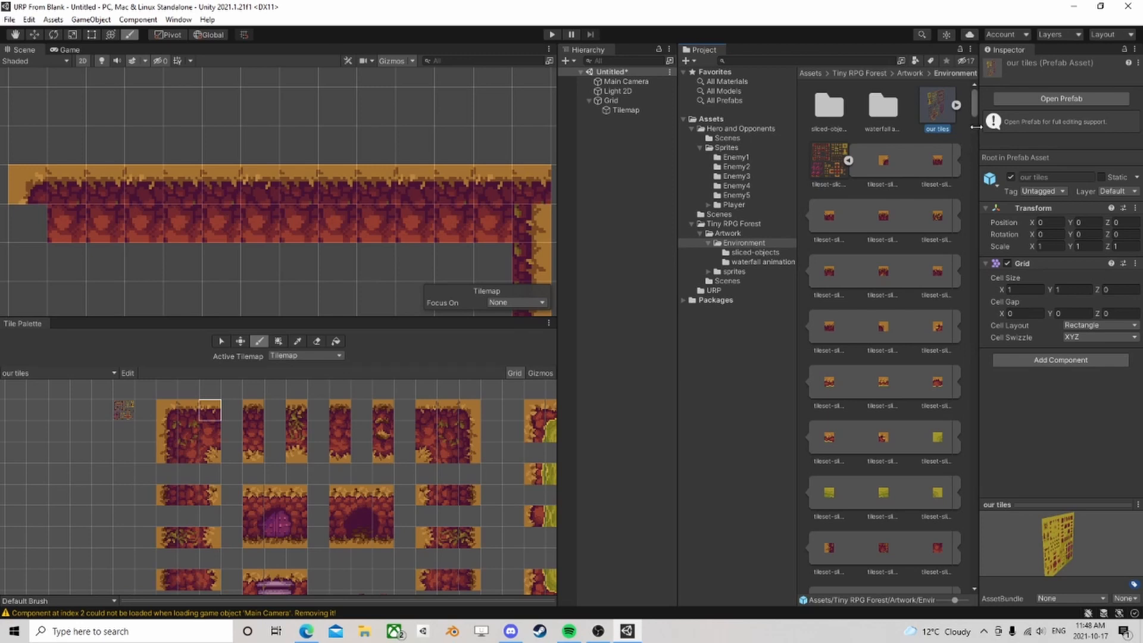
pyautogui.moveTo(1002, 291); pyautogui.dragTo(1006, 291)
pyautogui.write('1')
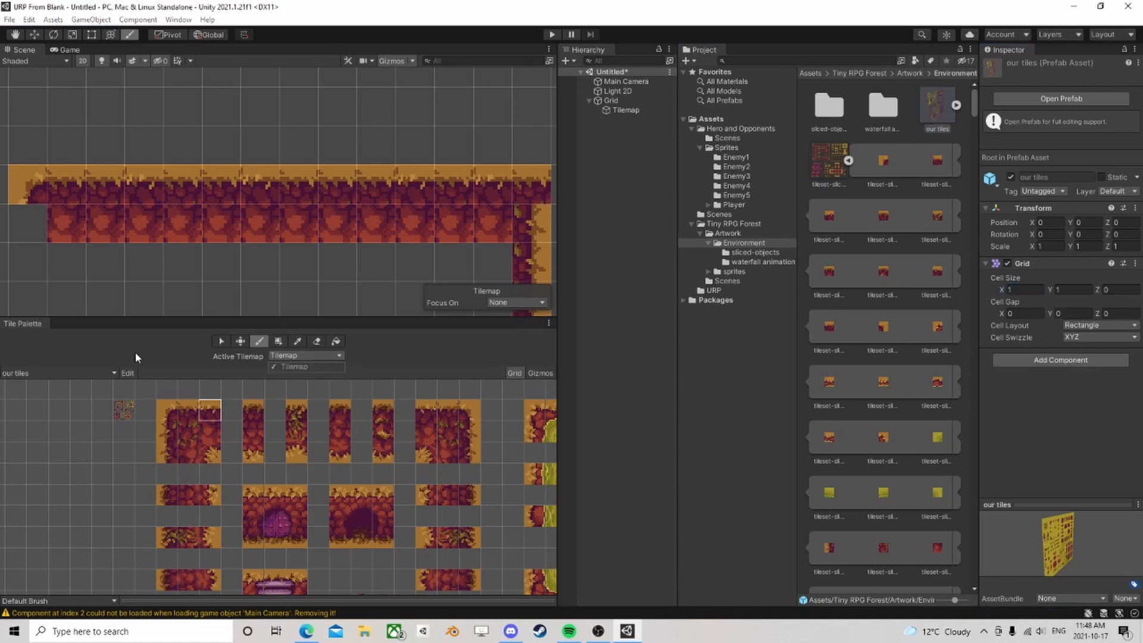
pyautogui.click(47, 373)
pyautogui.click(180, 347)
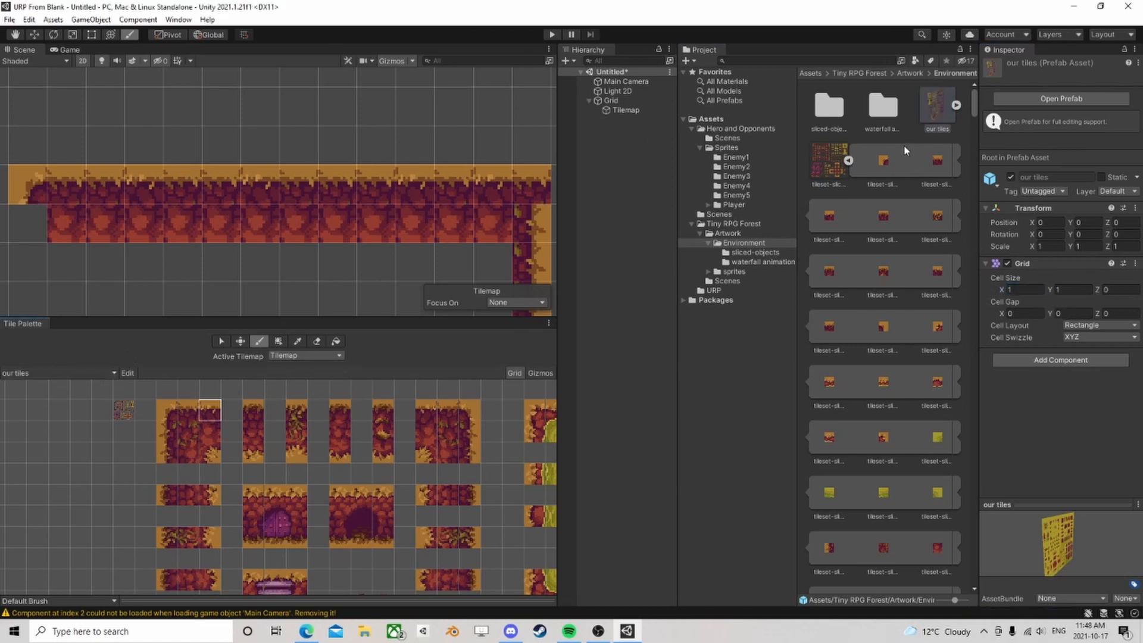
# Step: Expand the our tiles prefab and examine the cell sizing and sort mode in its Palette Settings
pyautogui.click(826, 165)
pyautogui.click(929, 109)
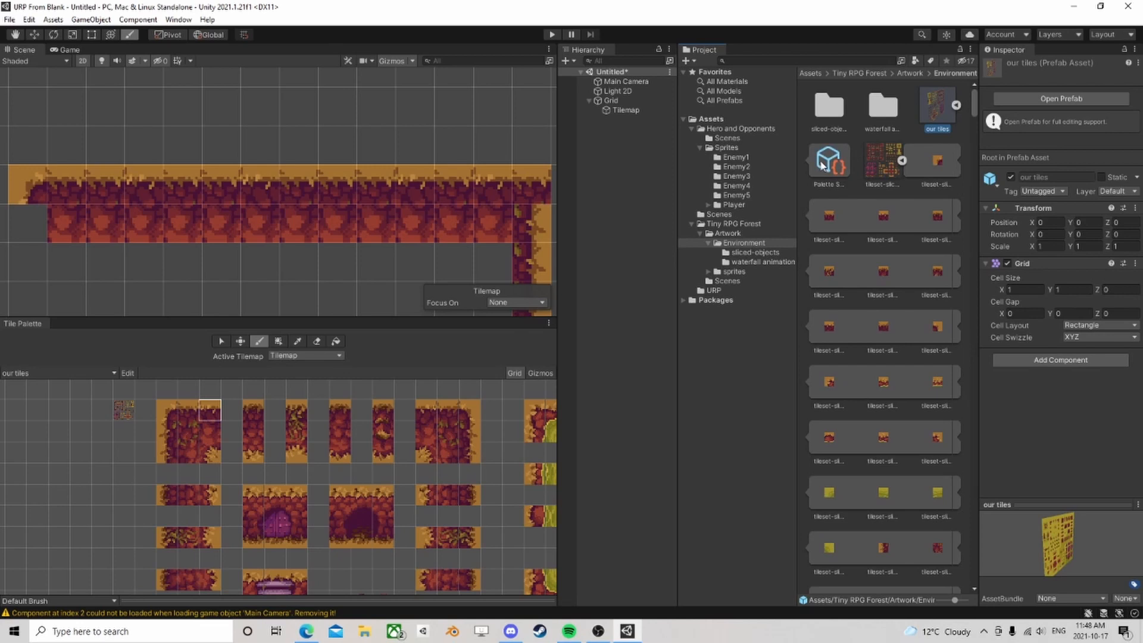
pyautogui.click(828, 165)
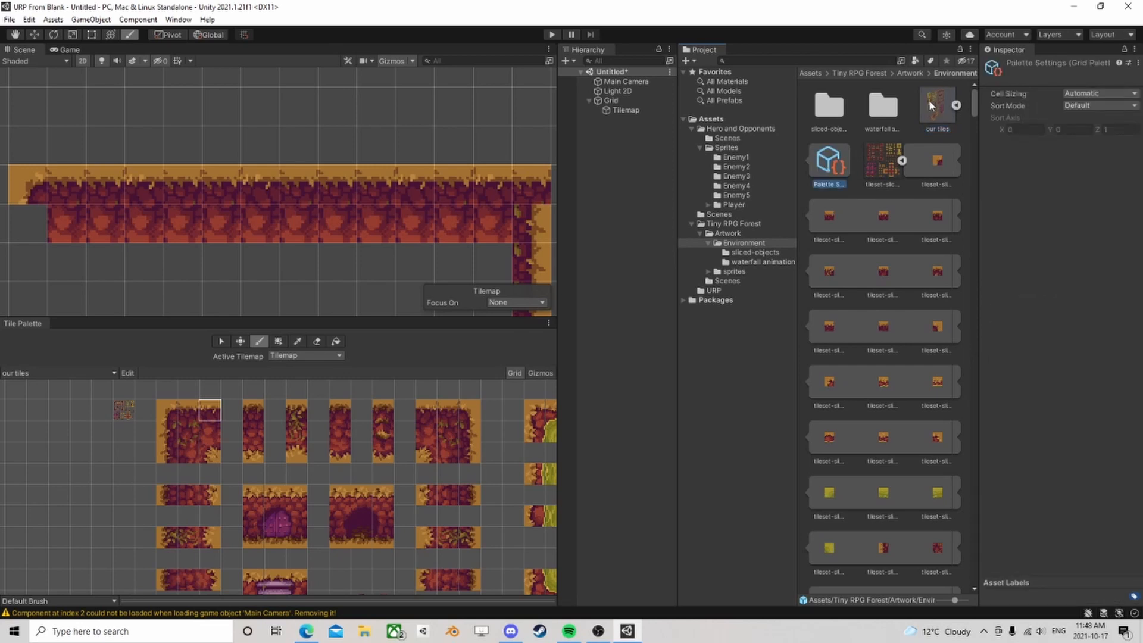
pyautogui.click(932, 104)
pyautogui.click(827, 162)
# Step: Create a second rectangular tilemap under the existing Grid object
pyautogui.click(625, 110)
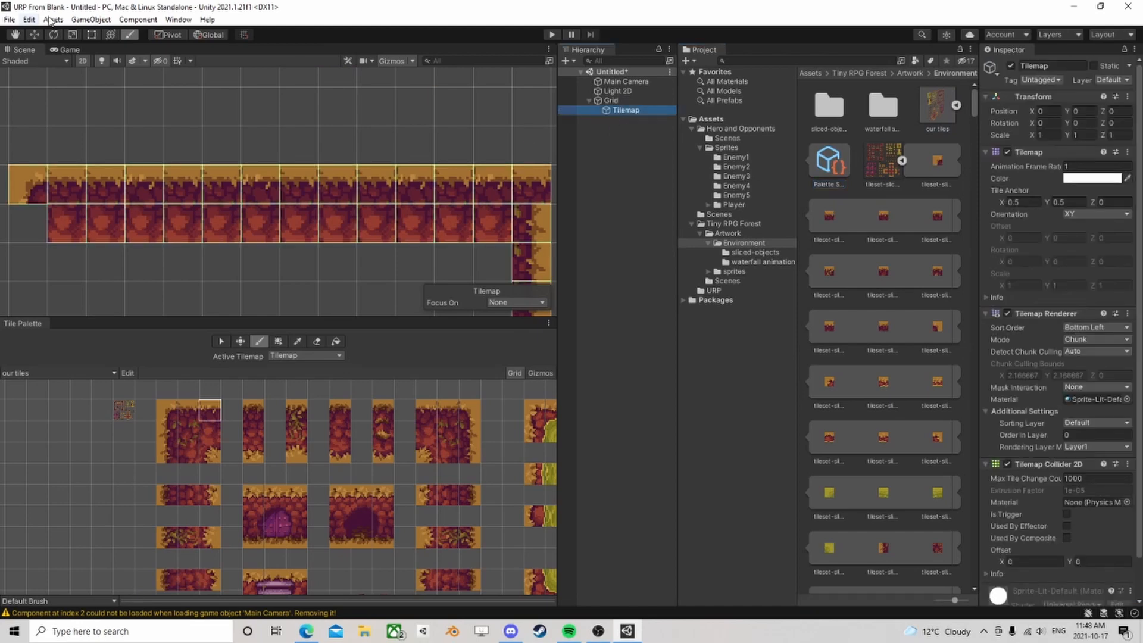
pyautogui.click(92, 19)
pyautogui.moveTo(107, 73)
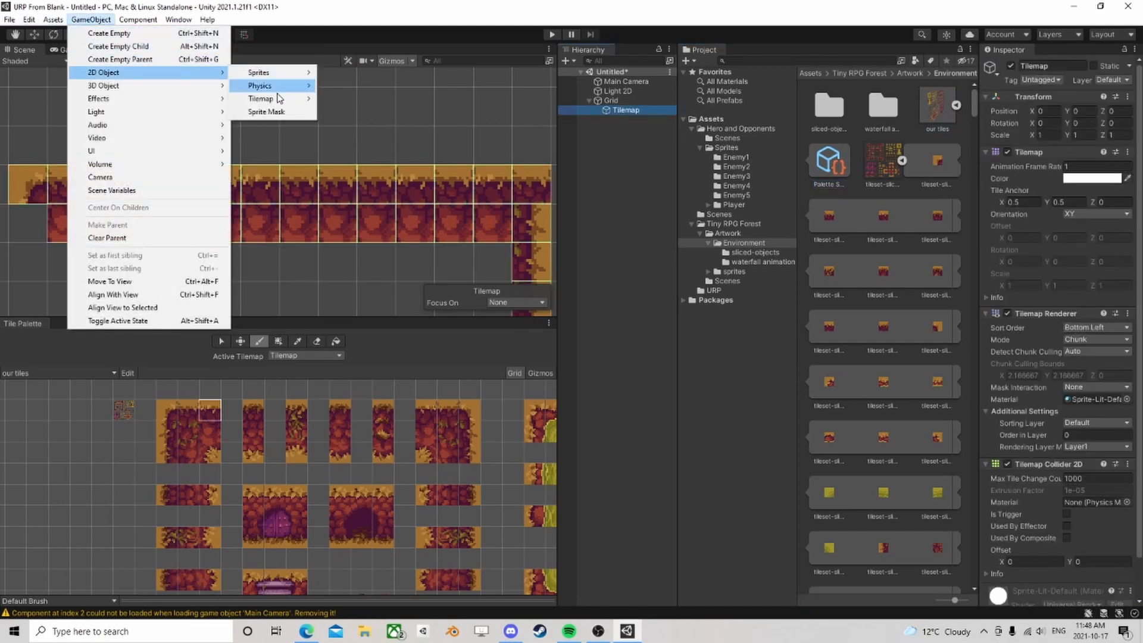
pyautogui.moveTo(298, 99)
pyautogui.click(353, 98)
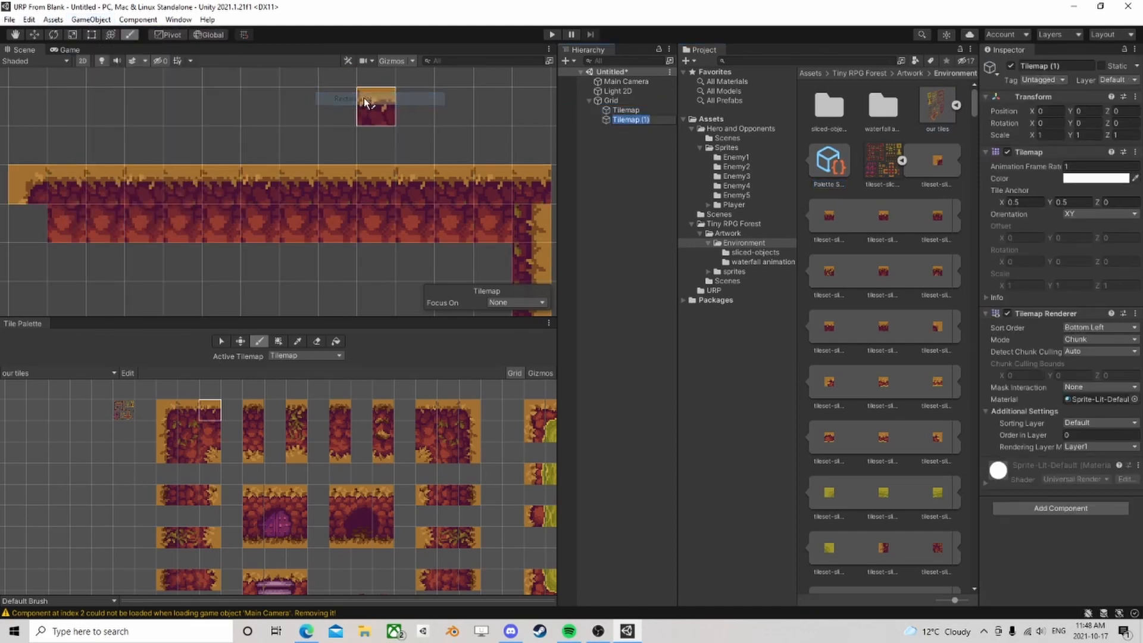
# Step: Rename the new tilemap to background
pyautogui.click(633, 128)
pyautogui.click(635, 121)
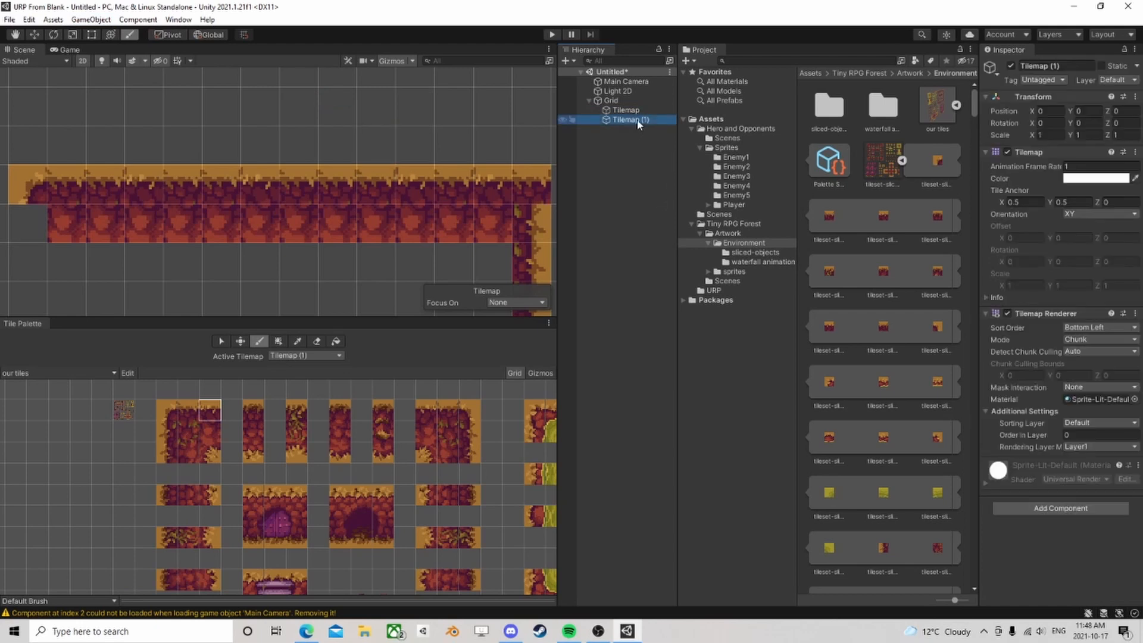
pyautogui.click(638, 121)
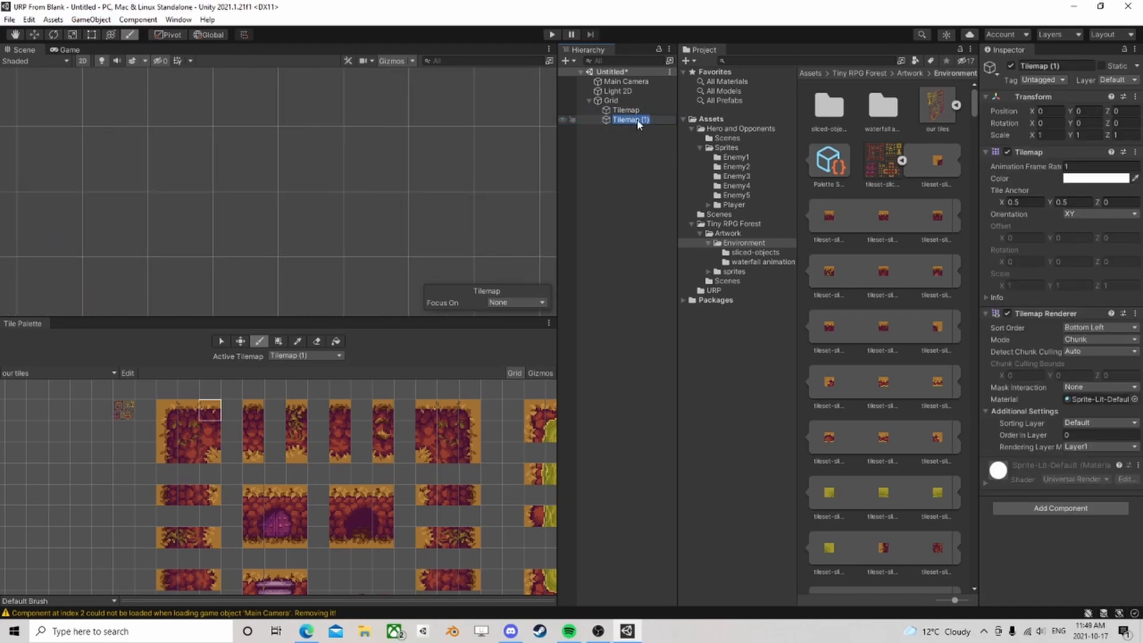
pyautogui.write('background')
pyautogui.press('Return')
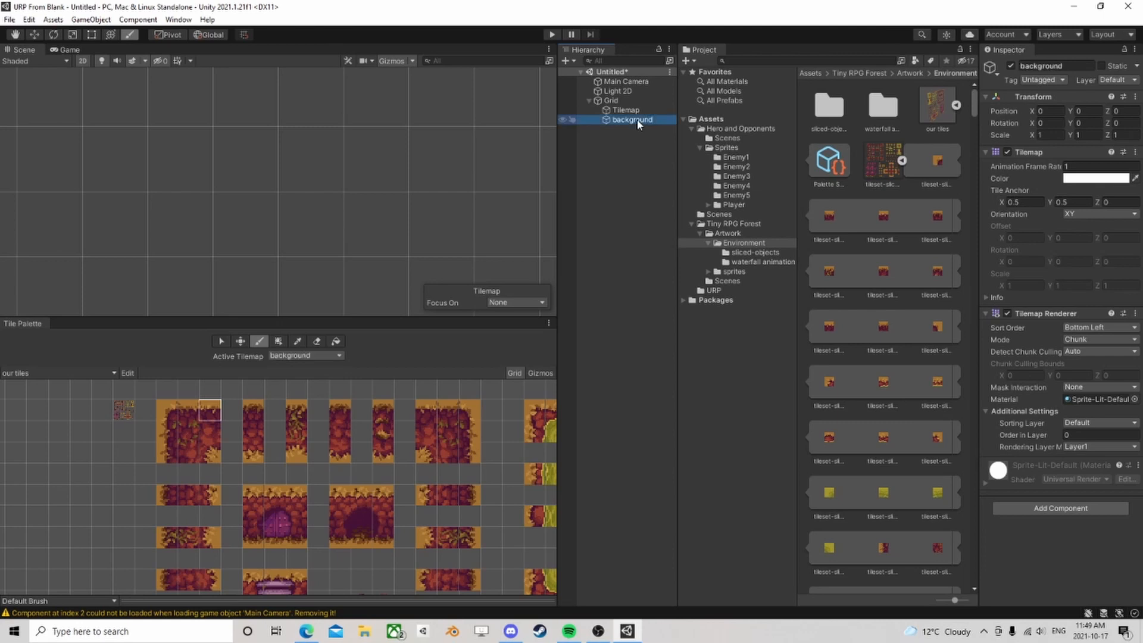
# Step: Check the active tilemap choices in the Tile Palette and keep background as the painting target
pyautogui.scroll(-11, 392, 212)
pyautogui.moveTo(440, 205); pyautogui.dragTo(277, 196, button='middle')
pyautogui.click(304, 355)
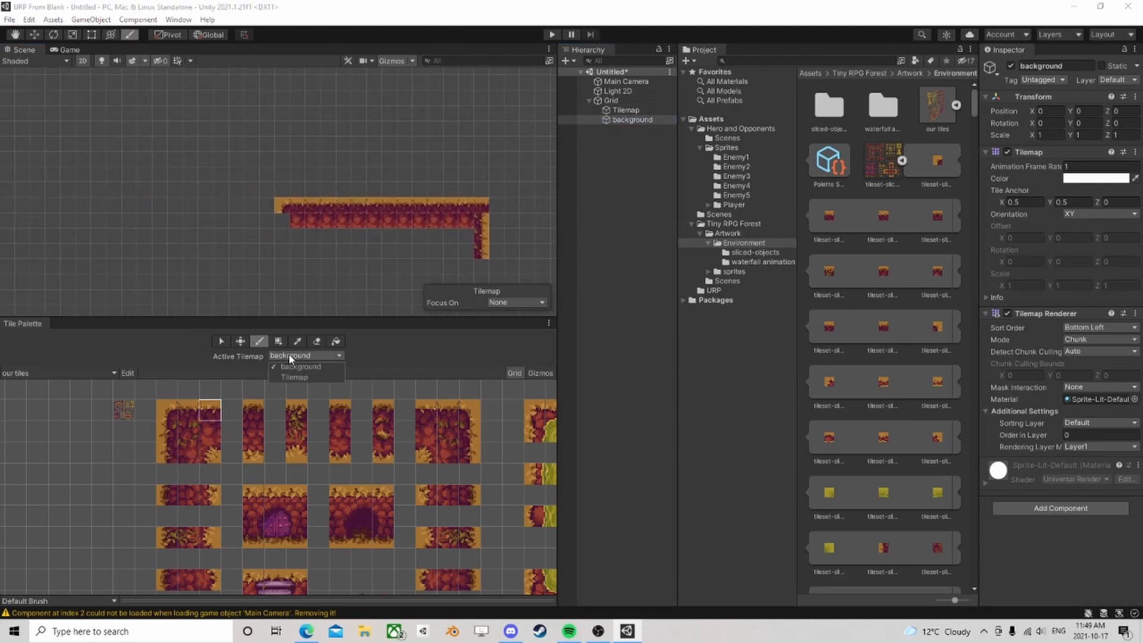
pyautogui.click(294, 382)
pyautogui.click(304, 355)
pyautogui.click(326, 377)
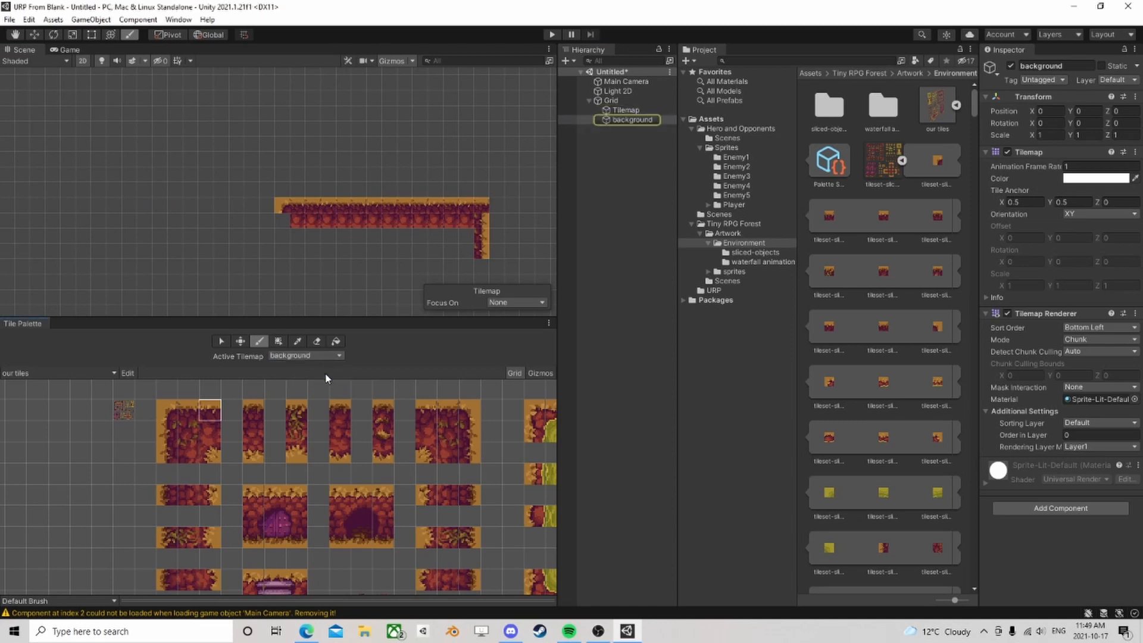
# Step: Paint the plain red rock tile onto the background tilemap and box-fill a large rectangle covering the existing wall tiles
pyautogui.click(205, 428)
pyautogui.moveTo(458, 194)
pyautogui.mouseDown()
pyautogui.moveTo(238, 173)
pyautogui.moveTo(522, 241)
pyautogui.moveTo(290, 244)
pyautogui.moveTo(344, 239)
pyautogui.mouseUp()
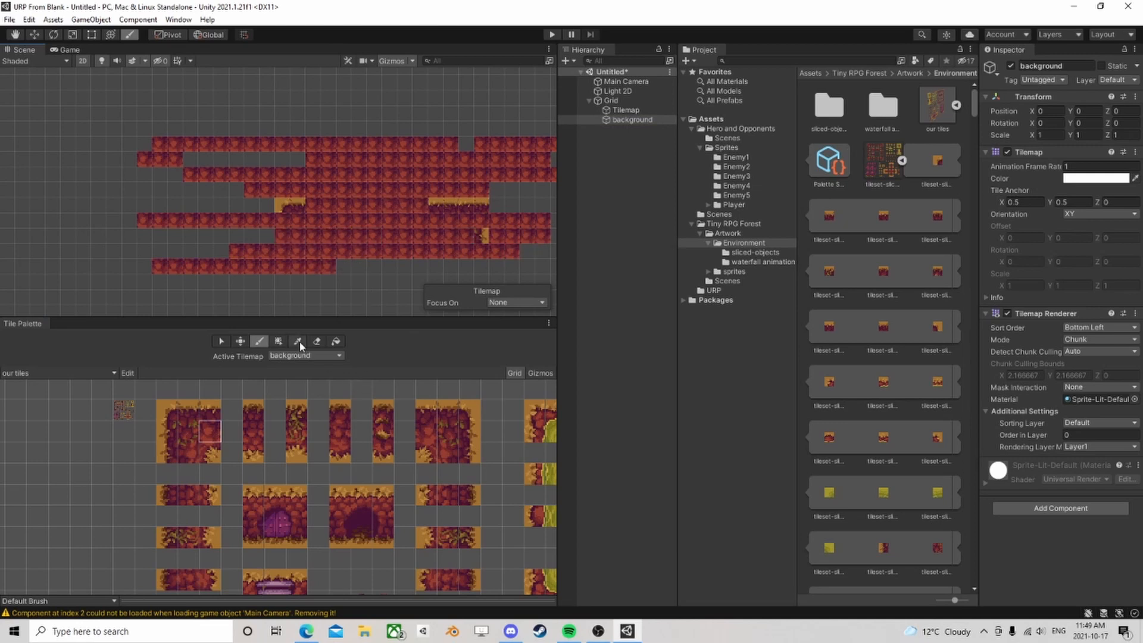
pyautogui.click(278, 341)
pyautogui.moveTo(111, 94); pyautogui.dragTo(210, 177)
pyautogui.moveTo(111, 94); pyautogui.dragTo(532, 309)
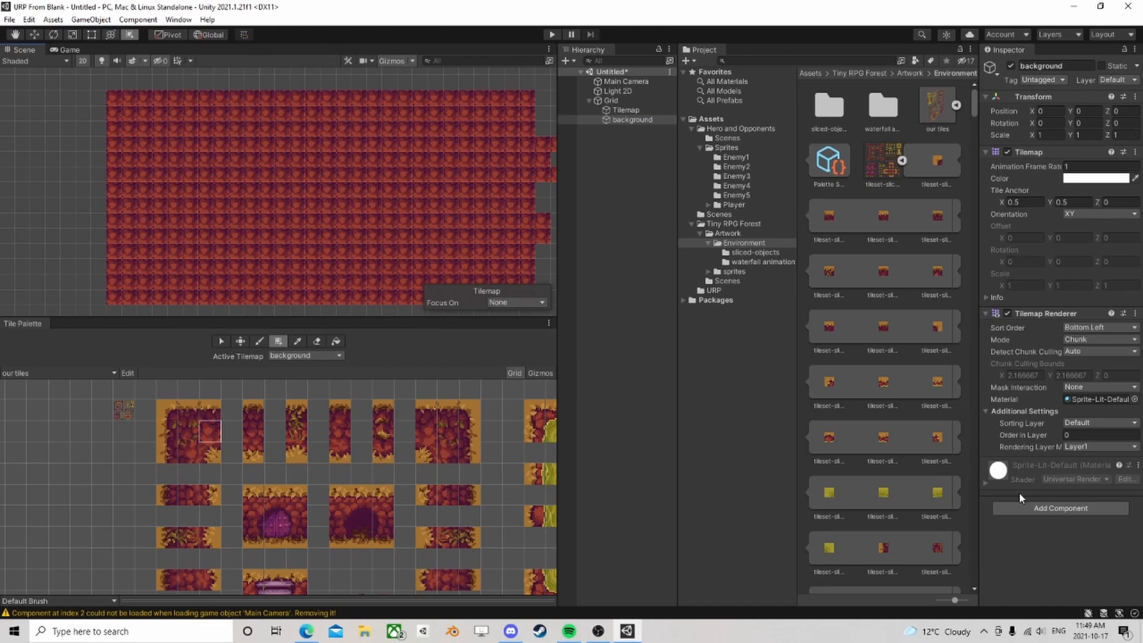
# Step: Set the background tilemap's Order in Layer to -20
pyautogui.click(626, 110)
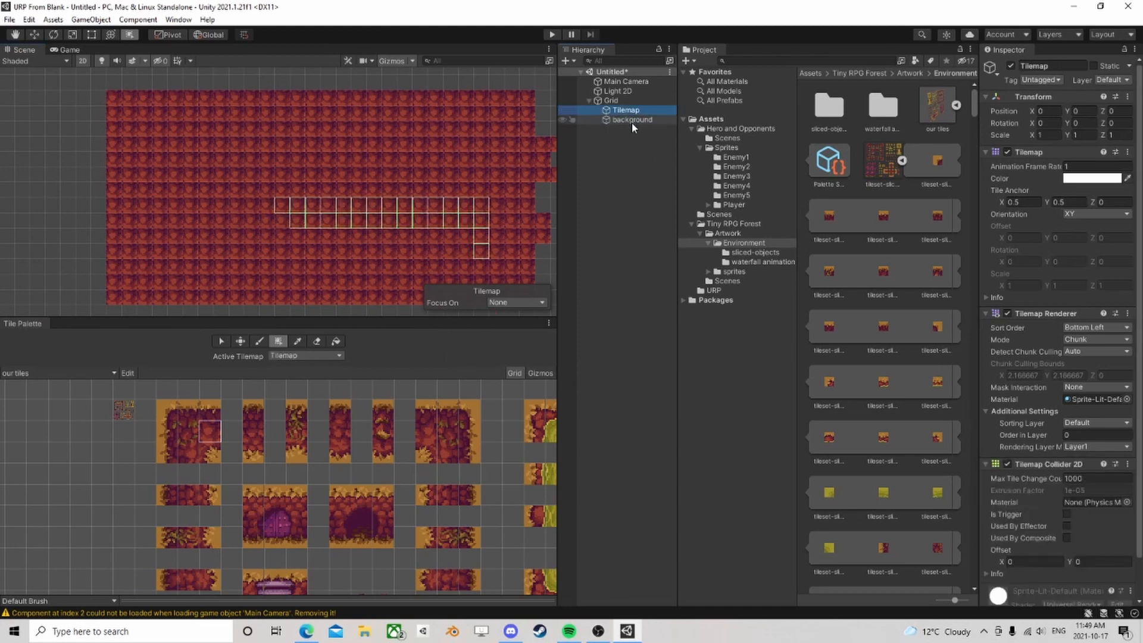
pyautogui.click(632, 120)
pyautogui.click(1019, 435)
pyautogui.write('-')
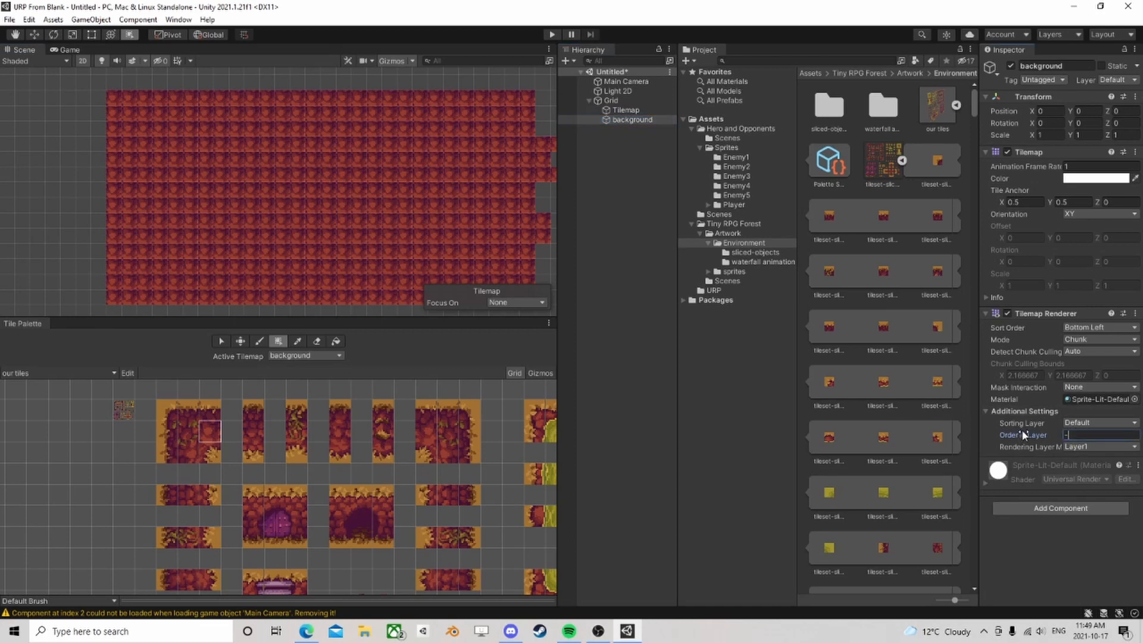
pyautogui.write('20')
# Step: Set the Tilemap object's Order in Layer to -5 and check the wall tiles against the background
pyautogui.click(625, 110)
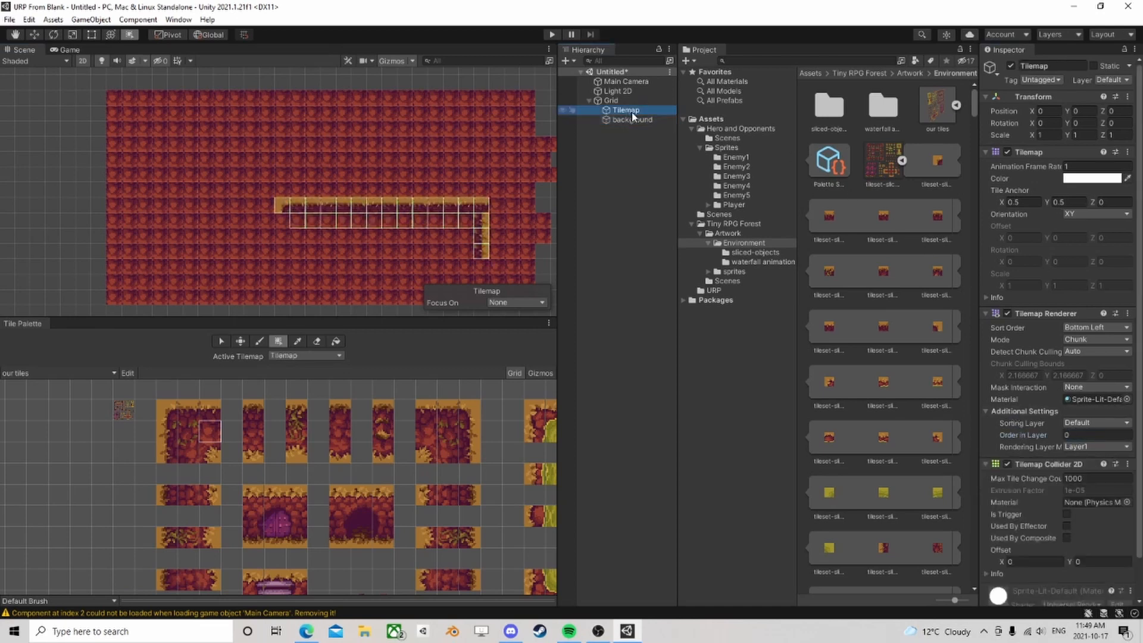
pyautogui.click(1026, 435)
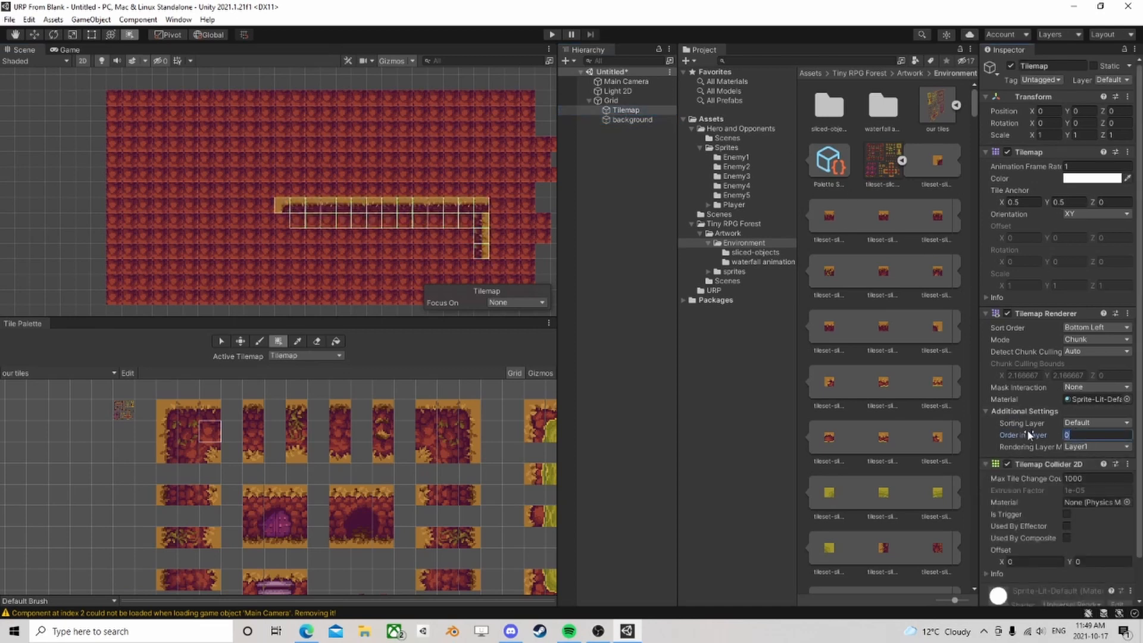
pyautogui.write('-5')
pyautogui.moveTo(424, 215); pyautogui.dragTo(371, 237, button='middle')
pyautogui.scroll(3, 370, 237)
# Step: Review the components of the Grid, background and Tilemap objects in turn
pyautogui.click(610, 101)
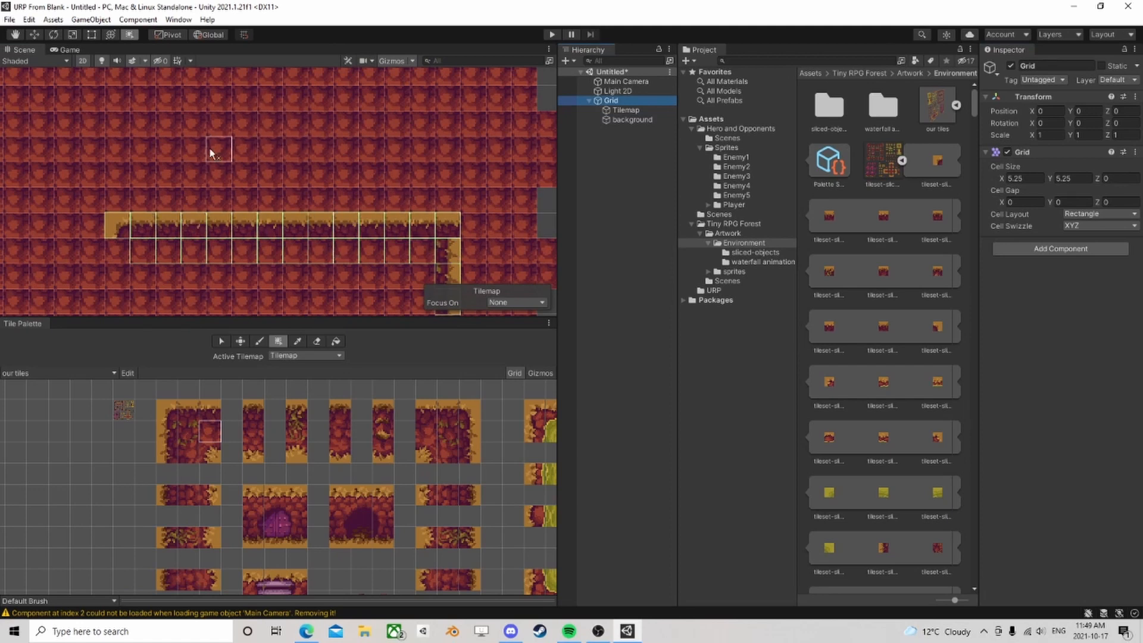
pyautogui.click(635, 121)
pyautogui.click(624, 110)
pyautogui.click(611, 100)
pyautogui.click(635, 120)
pyautogui.click(626, 110)
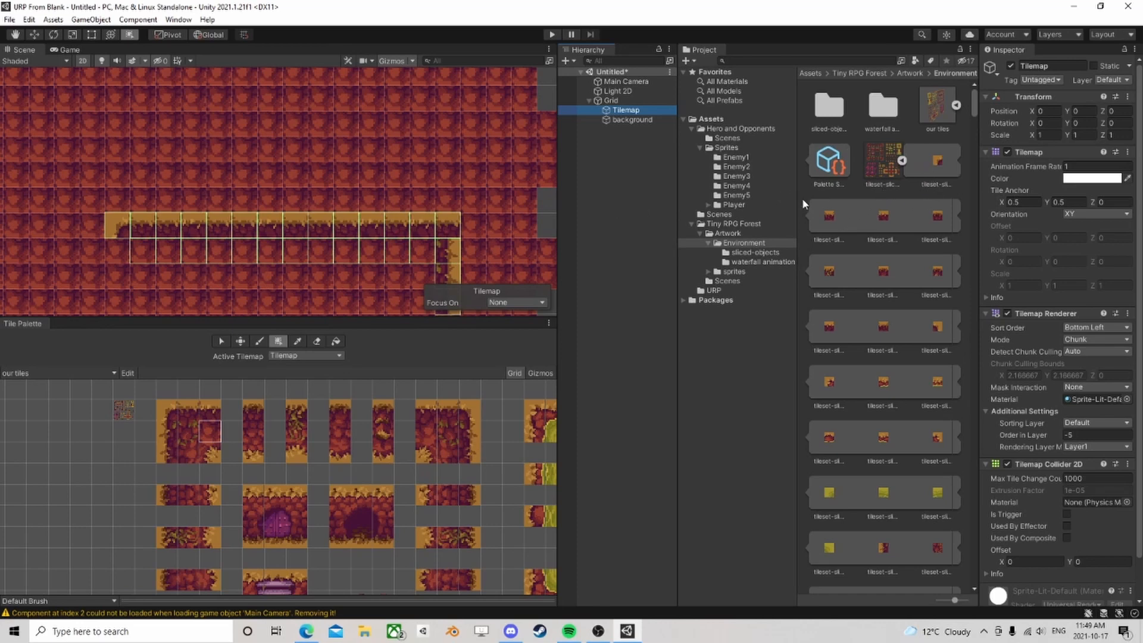
# Step: Examine the wall tiles in the scene, and inspect the individual sliced tile assets in the Environment folder
pyautogui.scroll(4, 426, 238)
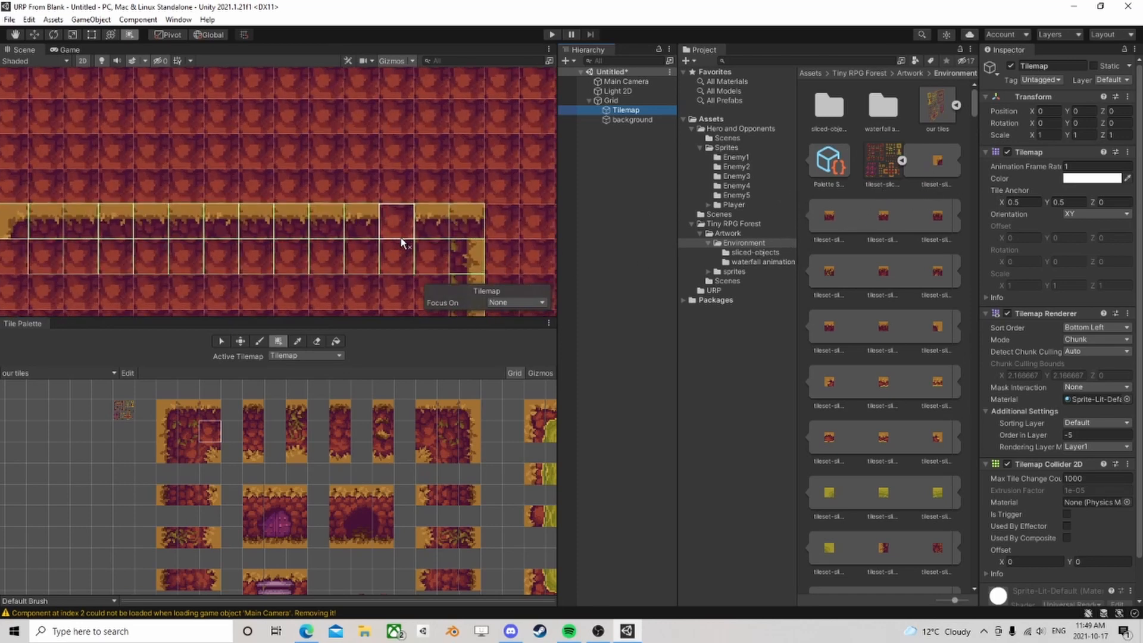
pyautogui.scroll(1, 439, 243)
pyautogui.moveTo(438, 243); pyautogui.dragTo(275, 225, button='middle')
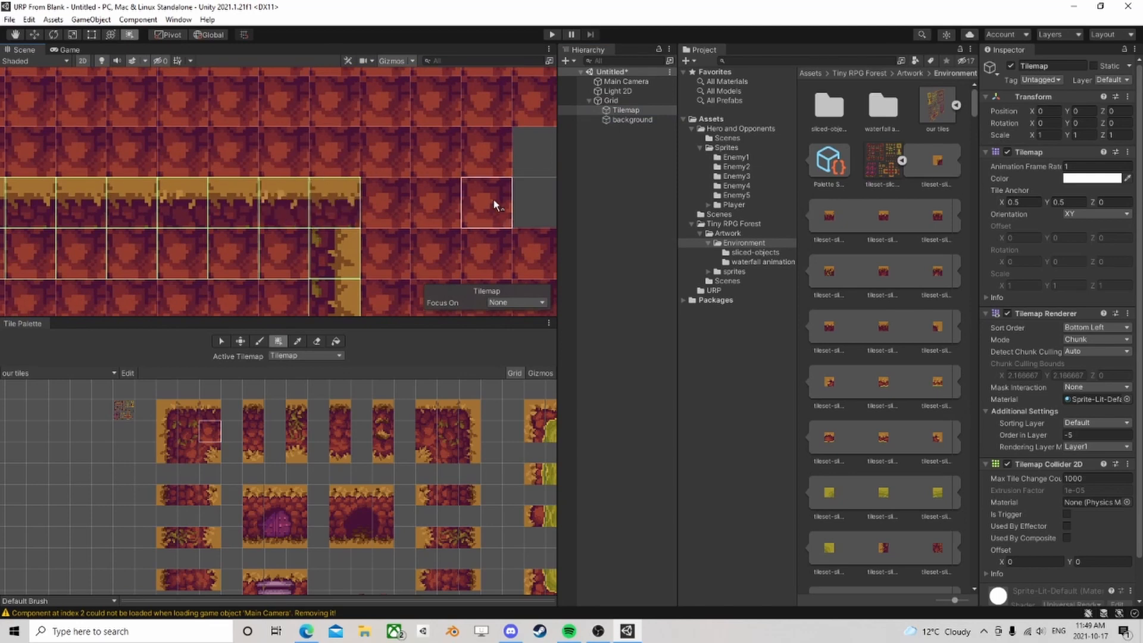
pyautogui.scroll(-3, 315, 199)
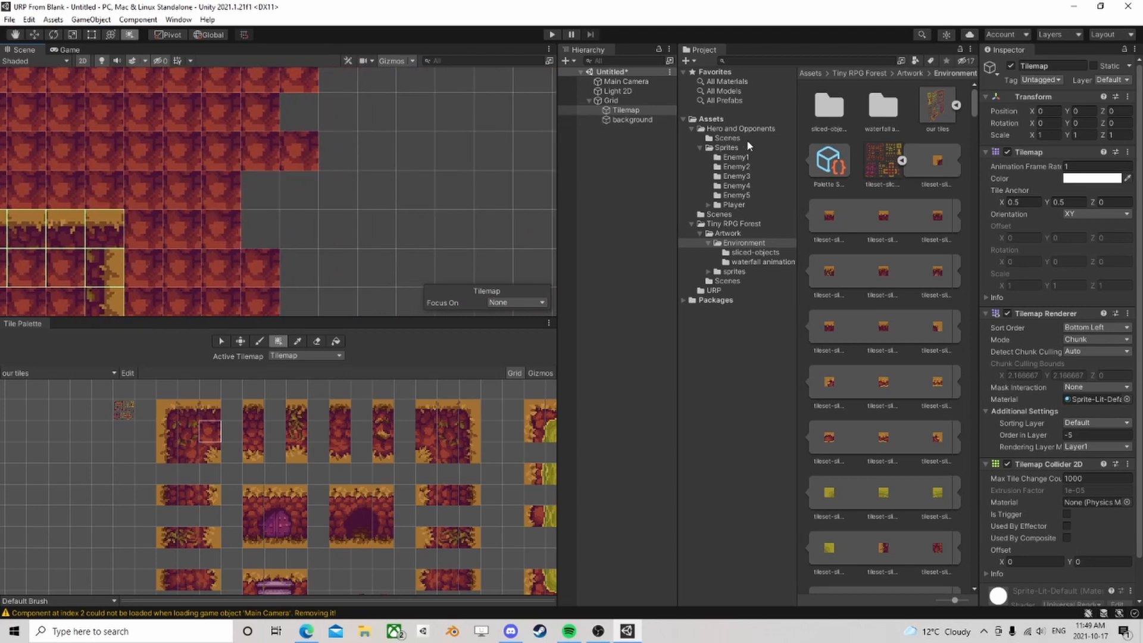
pyautogui.click(831, 160)
pyautogui.click(901, 160)
pyautogui.click(933, 166)
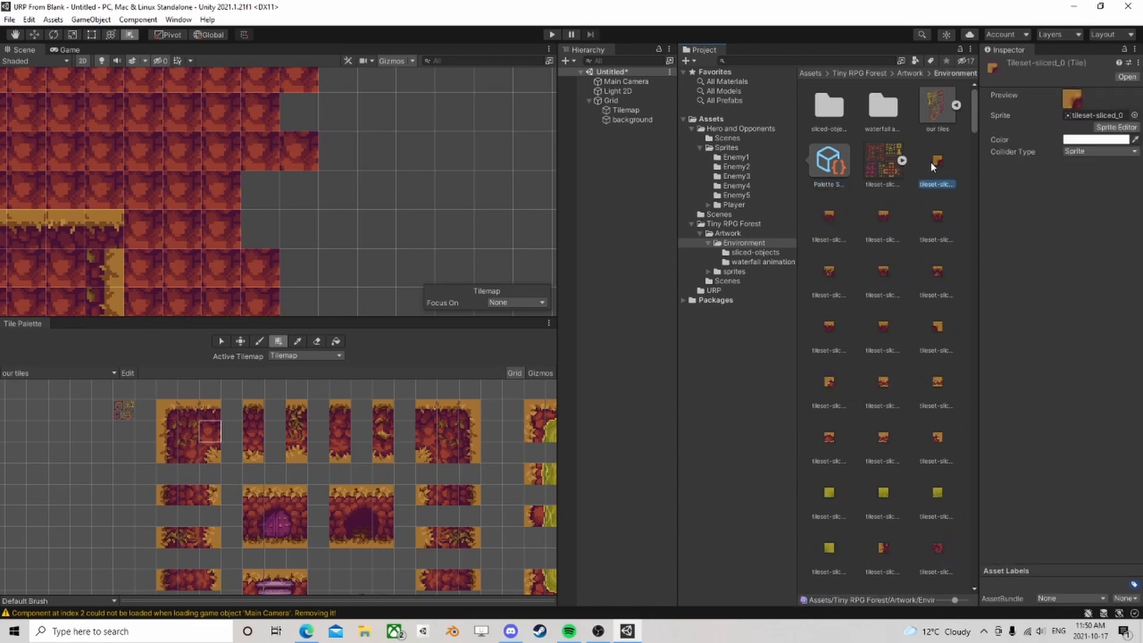
pyautogui.click(883, 216)
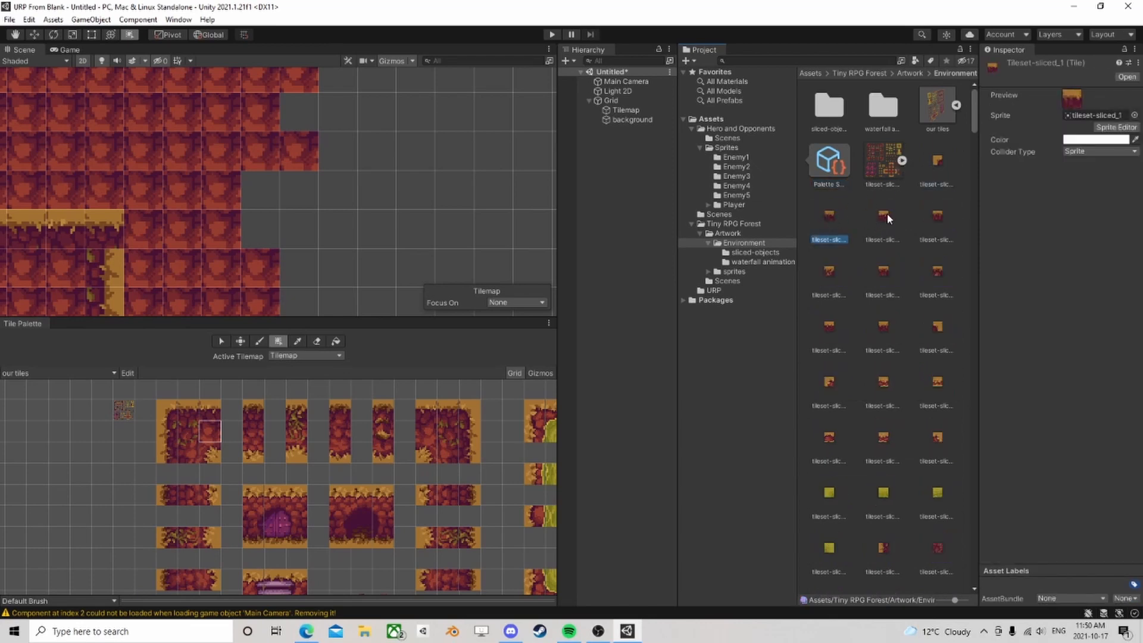
# Step: Add two individual wall tile assets to the empty area of the our tiles palette
pyautogui.scroll(-5, 400, 404)
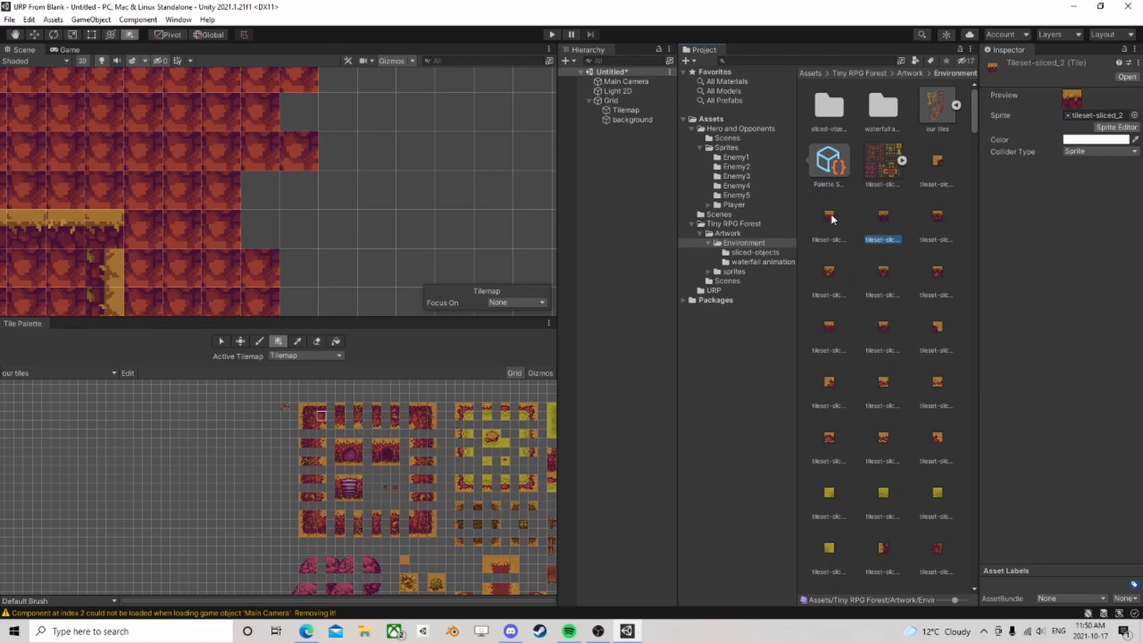
pyautogui.moveTo(830, 213); pyautogui.dragTo(205, 436)
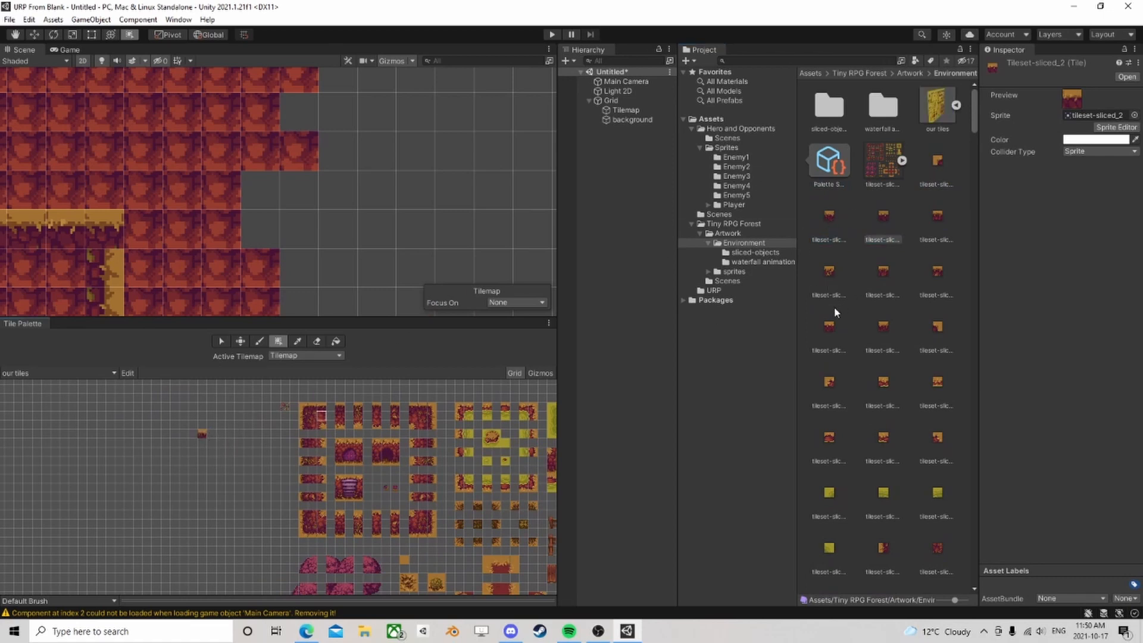
pyautogui.moveTo(834, 312); pyautogui.dragTo(239, 425)
# Step: Try the Grid collider type on the Tileset-sliced_2 tile, check its color picker, and return the collider type to Sprite
pyautogui.click(1074, 151)
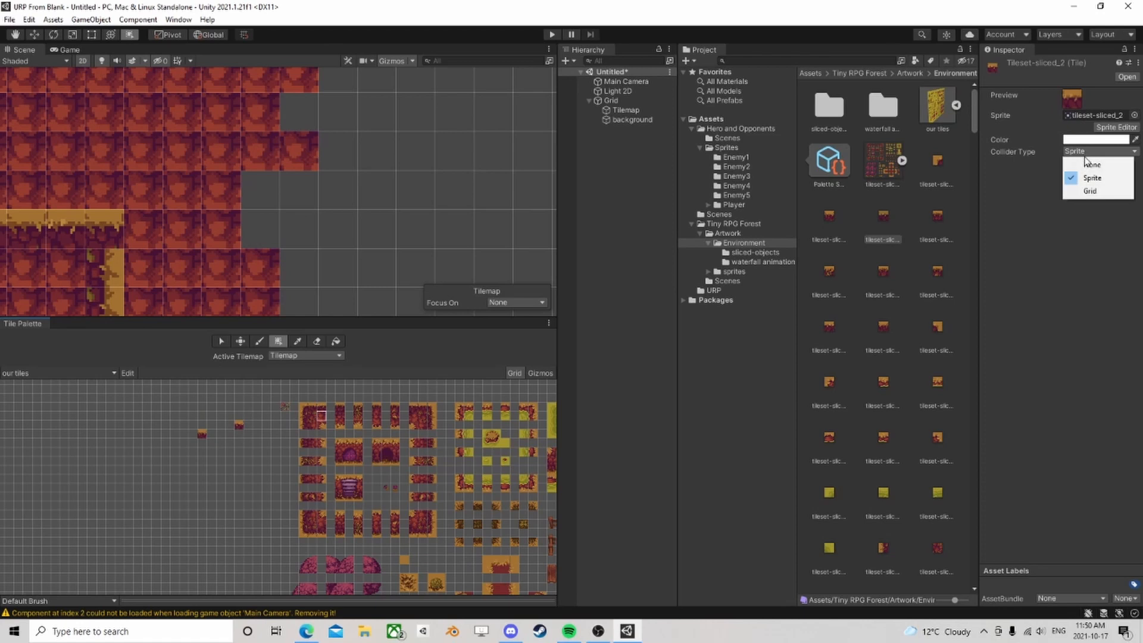
pyautogui.click(1089, 191)
pyautogui.click(1077, 152)
pyautogui.click(1093, 179)
pyautogui.click(1091, 142)
pyautogui.moveTo(1073, 212); pyautogui.dragTo(1019, 189)
pyautogui.click(1131, 133)
pyautogui.click(1082, 152)
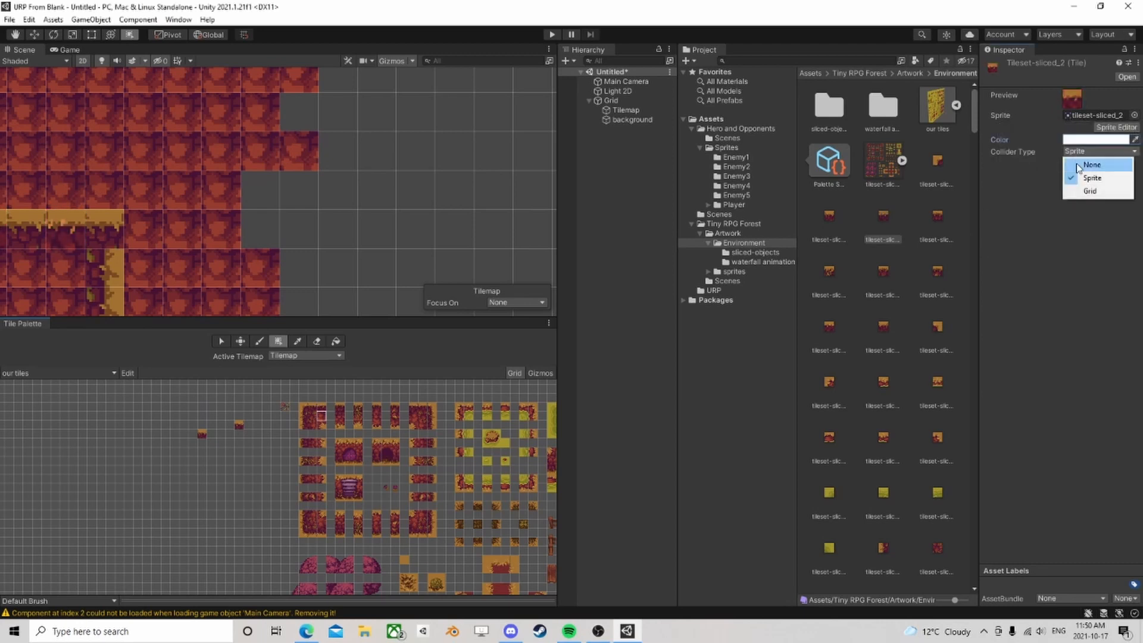
pyautogui.click(1088, 193)
pyautogui.click(1088, 152)
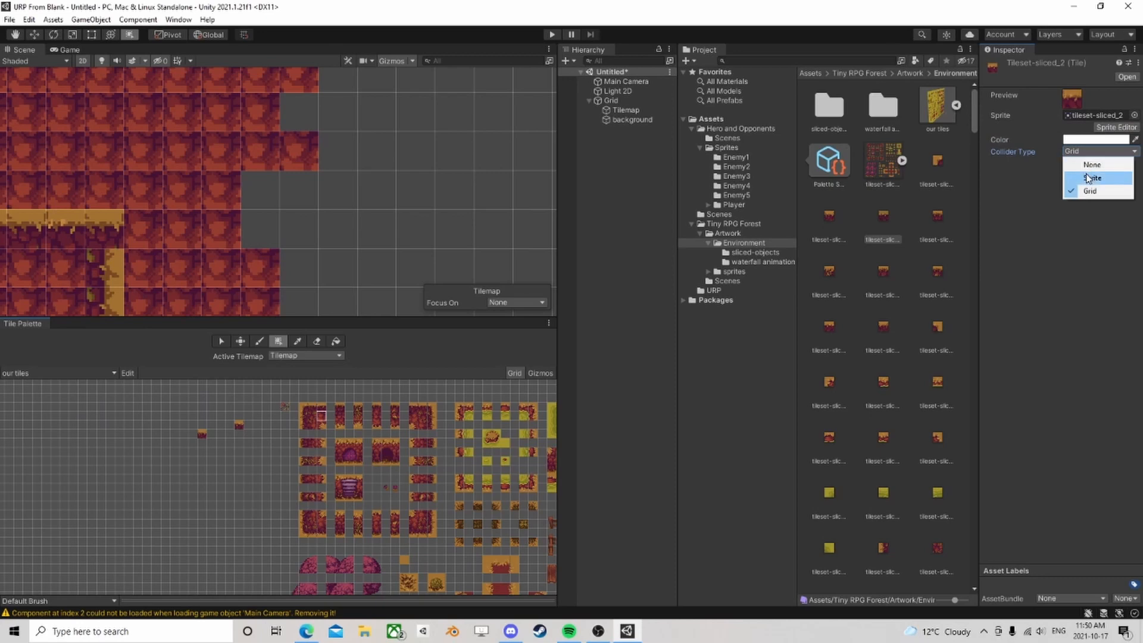
pyautogui.click(1090, 177)
# Step: Check the Tilemap's collider outlines, and try the Grid collider type on the Tileset-sliced_1 tile before returning it to Sprite
pyautogui.scroll(-2, 323, 212)
pyautogui.scroll(-4, 323, 211)
pyautogui.moveTo(204, 219); pyautogui.dragTo(391, 167, button='middle')
pyautogui.scroll(-8, 334, 269)
pyautogui.click(625, 110)
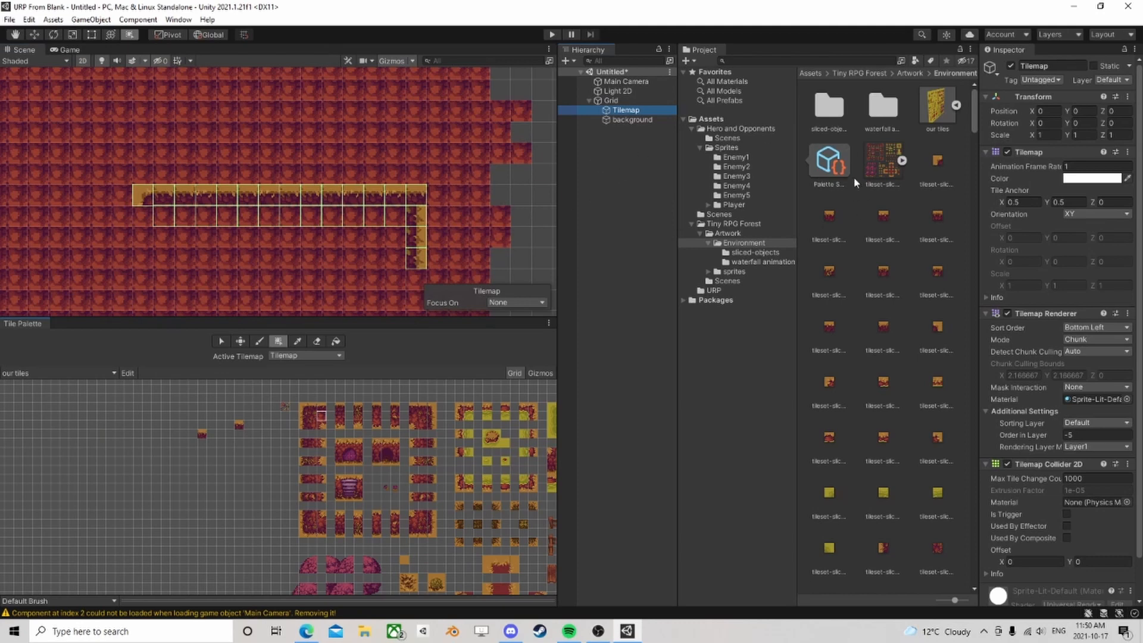
pyautogui.click(828, 217)
pyautogui.click(1080, 152)
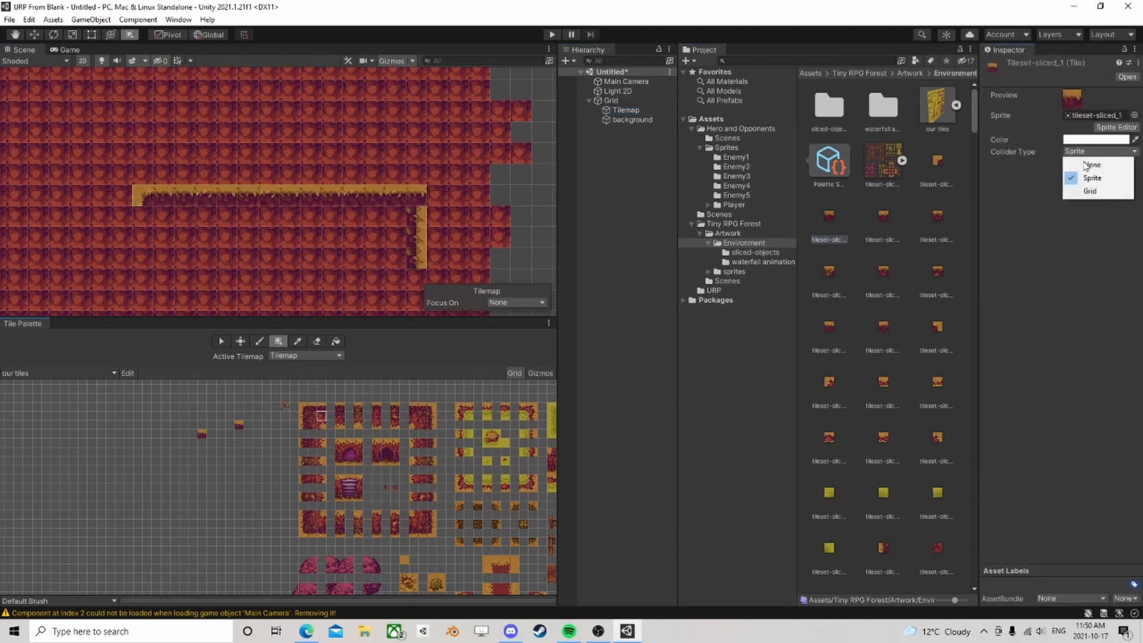
pyautogui.click(1089, 191)
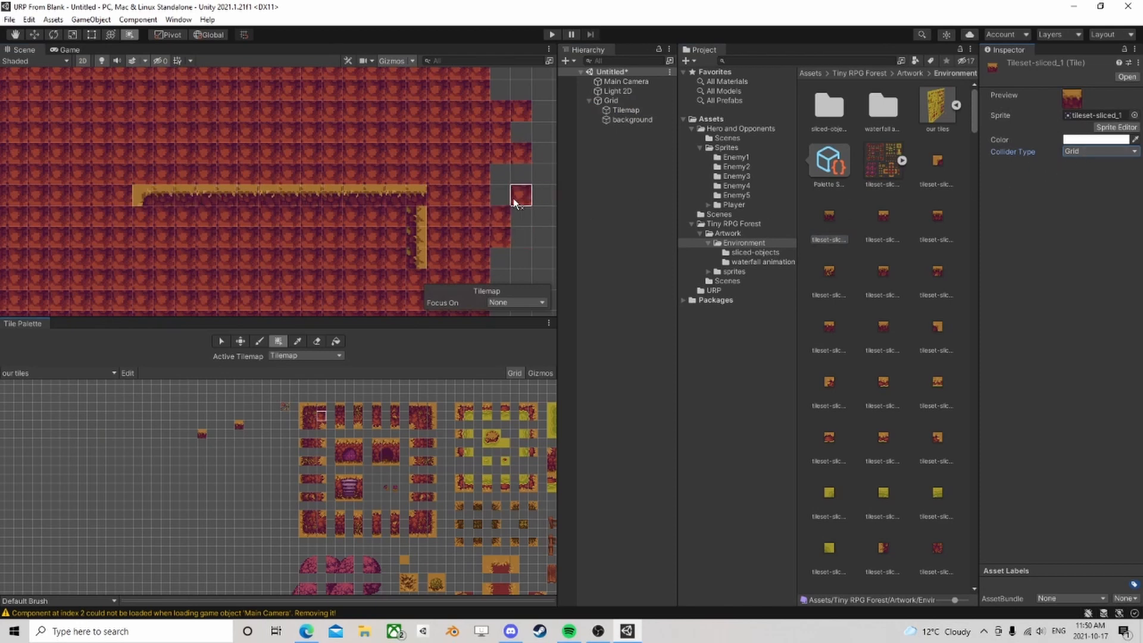
pyautogui.click(1099, 151)
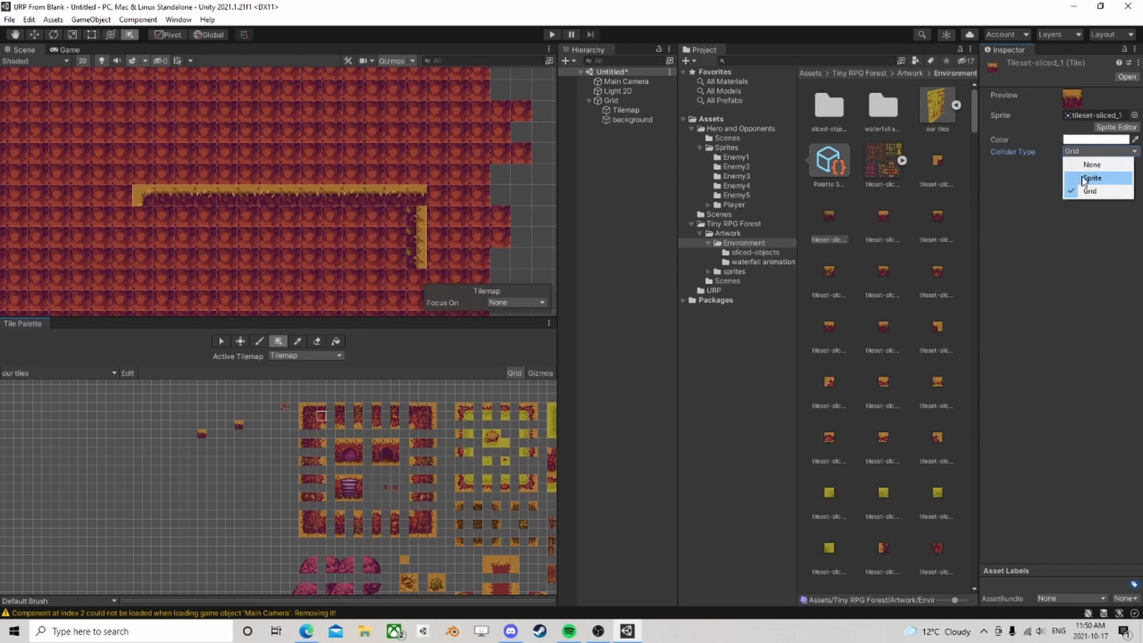
pyautogui.click(1090, 176)
# Step: Pick the 3x3 purple door block from the palette and paint it on the Tilemap above the wall's right end
pyautogui.scroll(10, 468, 190)
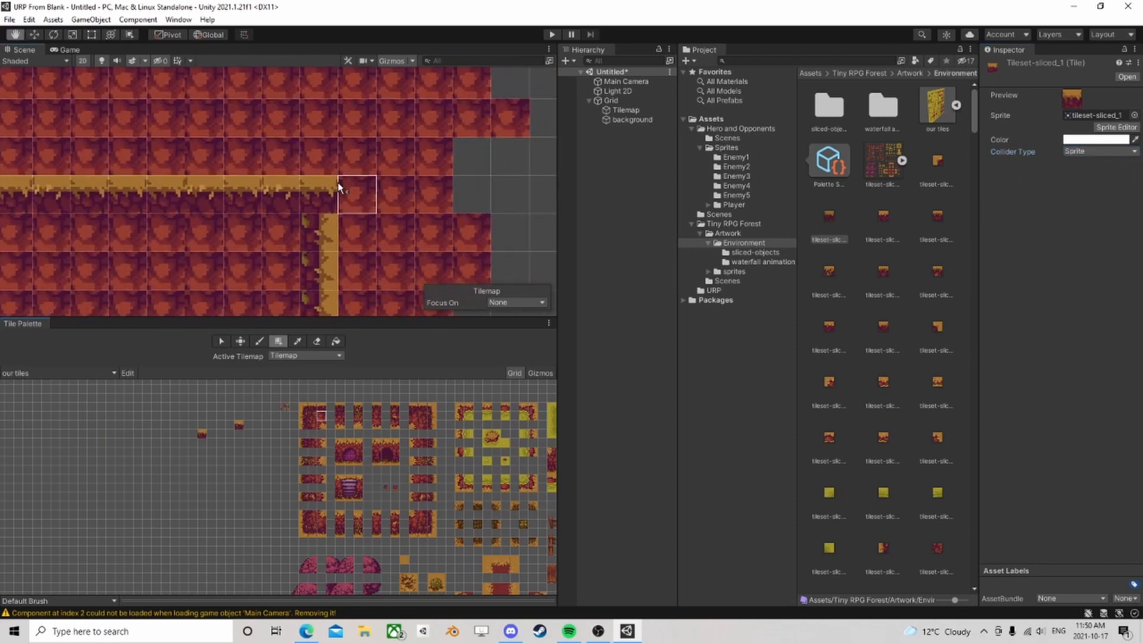
pyautogui.scroll(-3, 312, 198)
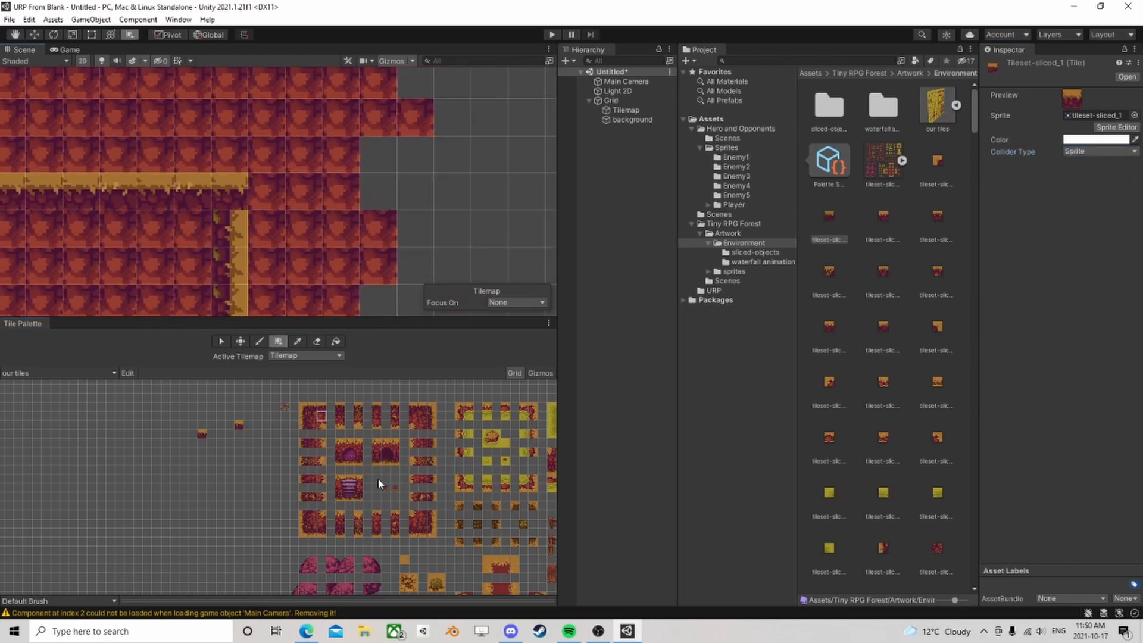
pyautogui.press('i')
pyautogui.moveTo(336, 441); pyautogui.dragTo(361, 465)
pyautogui.click(259, 341)
pyautogui.scroll(-2, 435, 219)
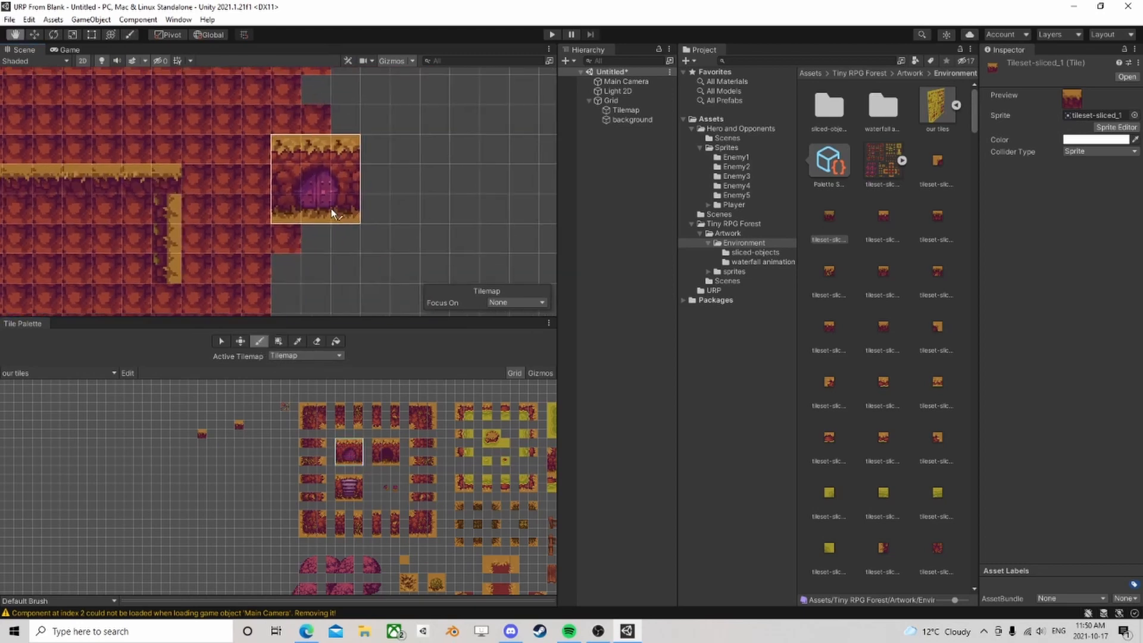
pyautogui.moveTo(330, 208)
pyautogui.mouseDown(button='middle')
pyautogui.moveTo(295, 188)
pyautogui.moveTo(476, 250)
pyautogui.mouseUp(button='middle')
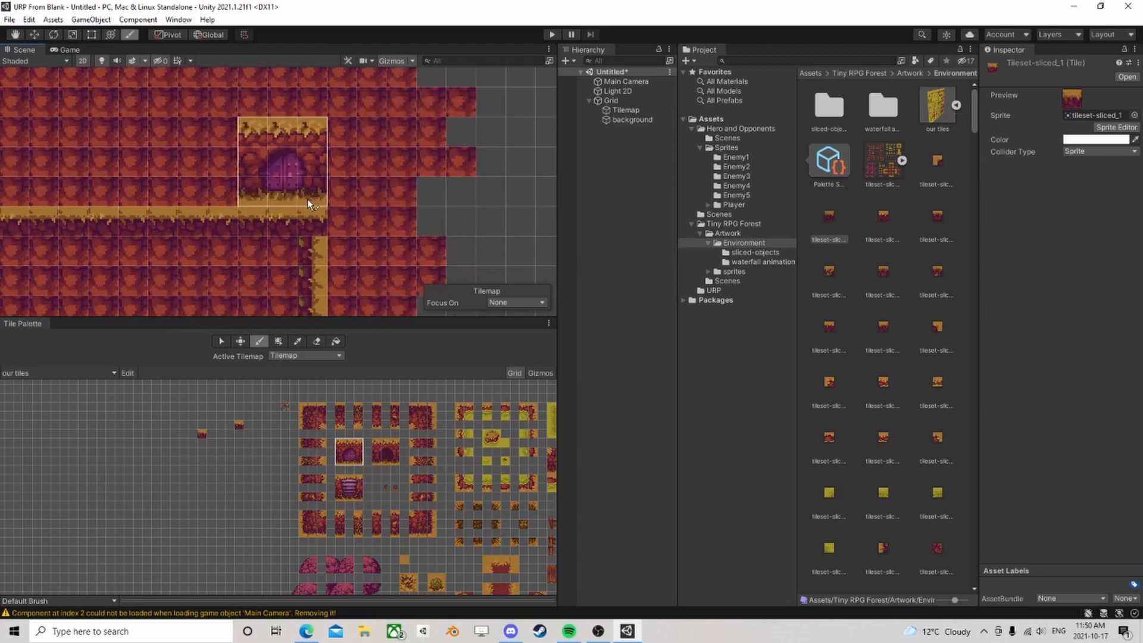
pyautogui.click(307, 199)
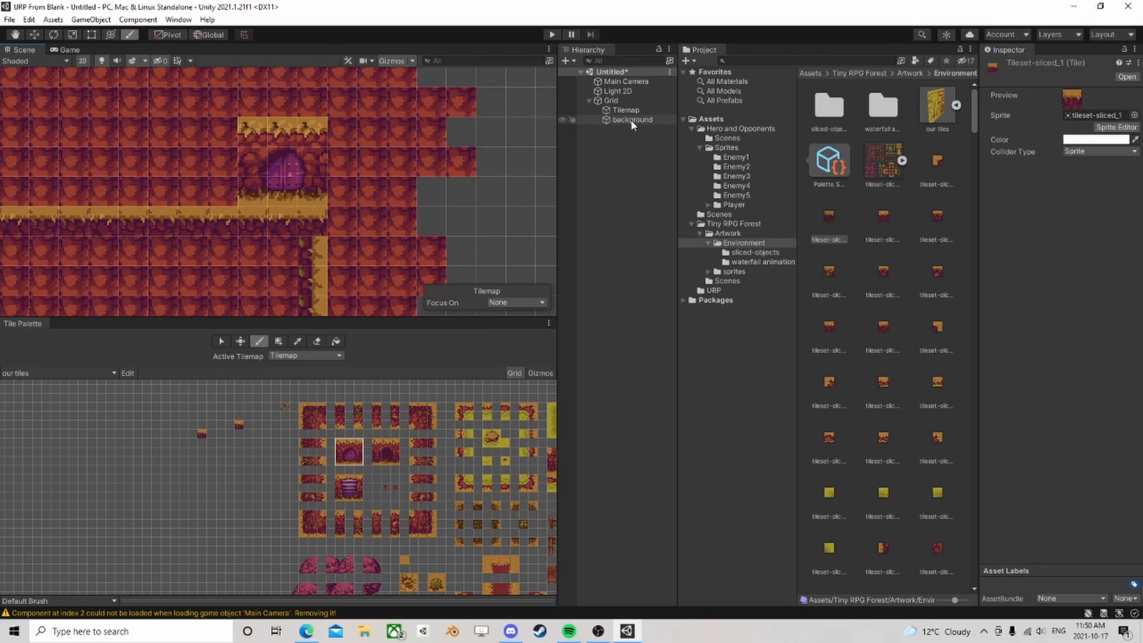
# Step: Make background the active tilemap and paint a second purple door block above the wall, to the left of the first
pyautogui.click(314, 353)
pyautogui.click(304, 372)
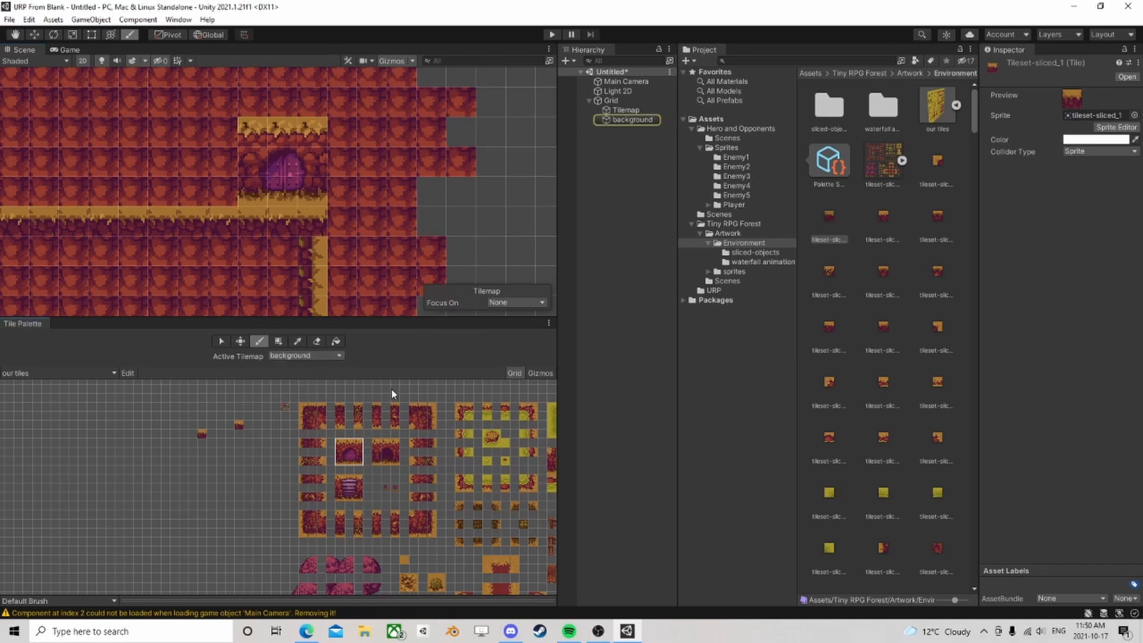
pyautogui.click(143, 188)
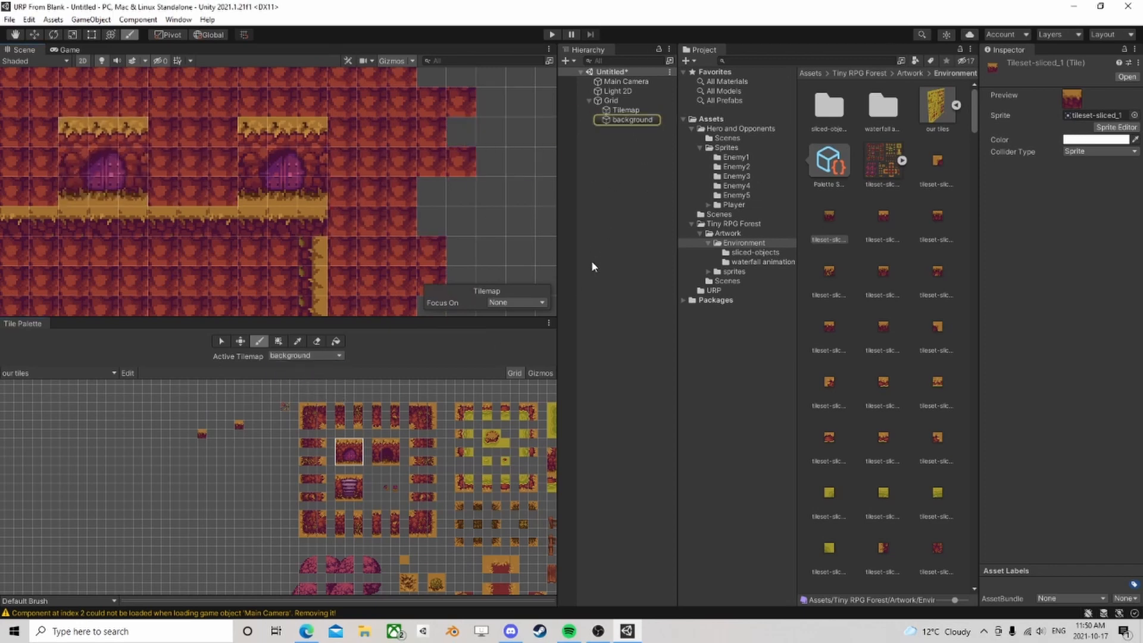
# Step: Compare the collider outlines of the two doors by viewing the Tilemap, background and Grid objects in turn
pyautogui.click(625, 109)
pyautogui.press('f')
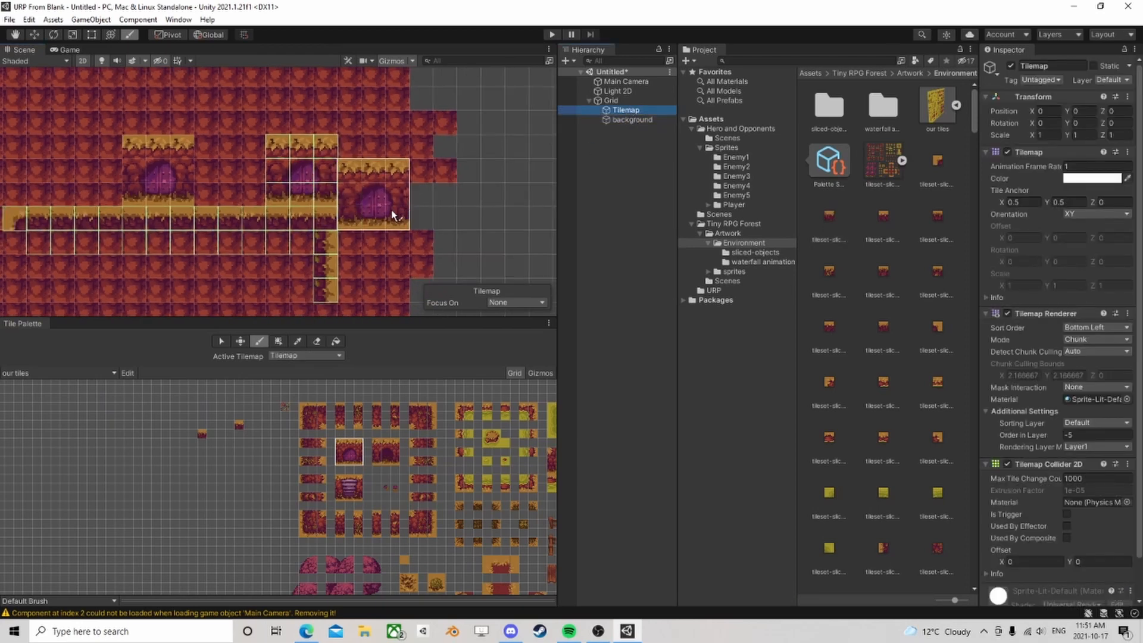
pyautogui.click(632, 119)
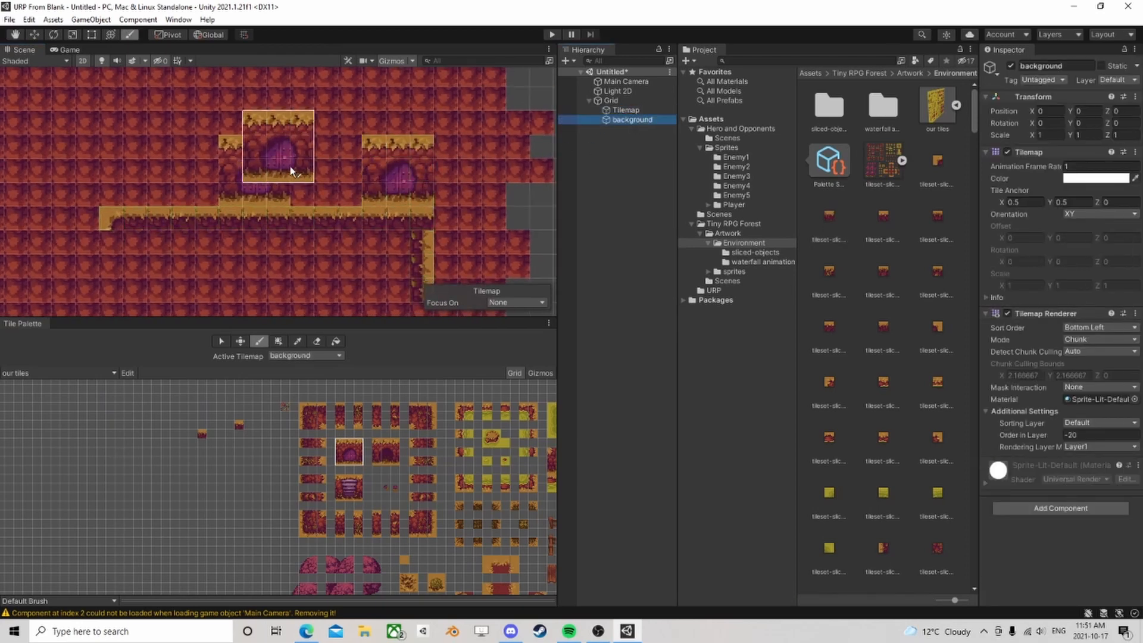
pyautogui.click(646, 111)
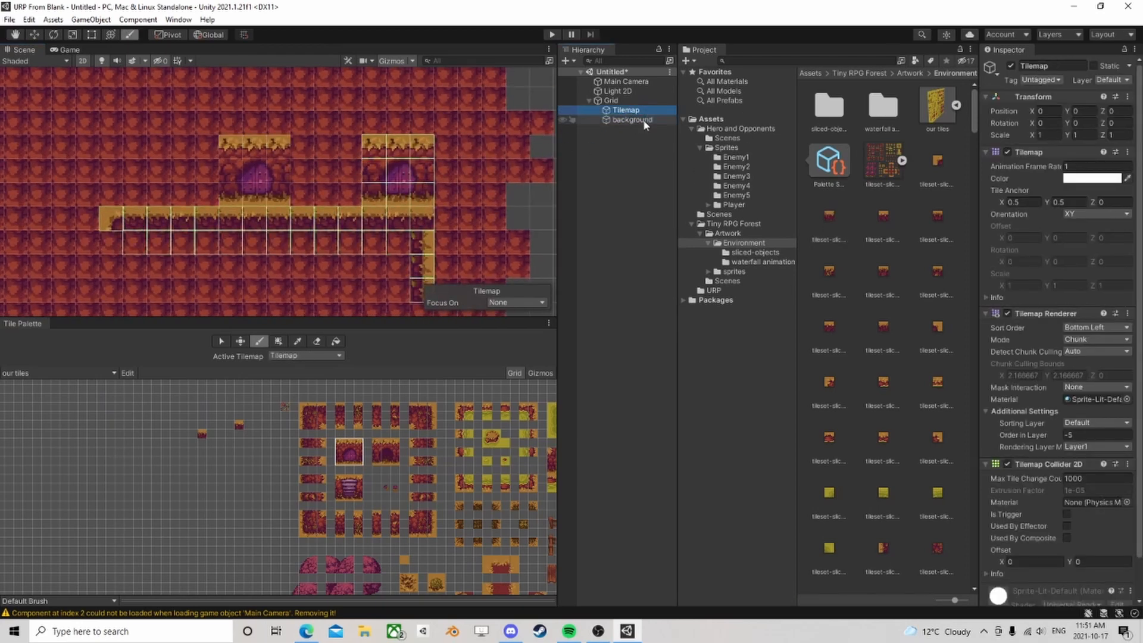
pyautogui.click(643, 121)
pyautogui.click(629, 111)
pyautogui.click(613, 100)
pyautogui.press('f')
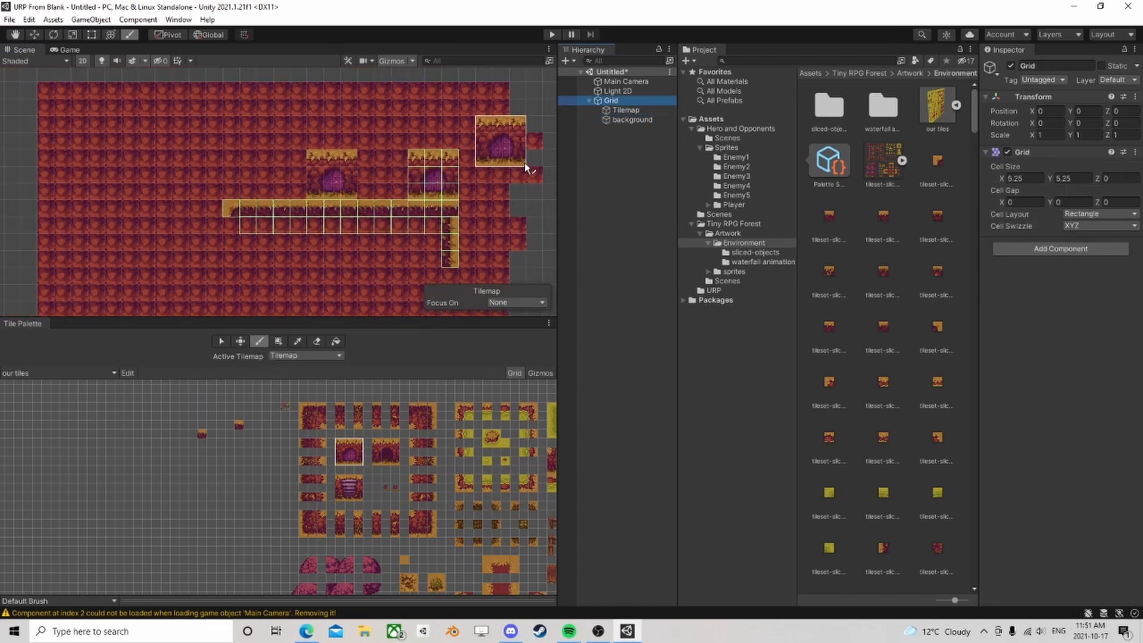